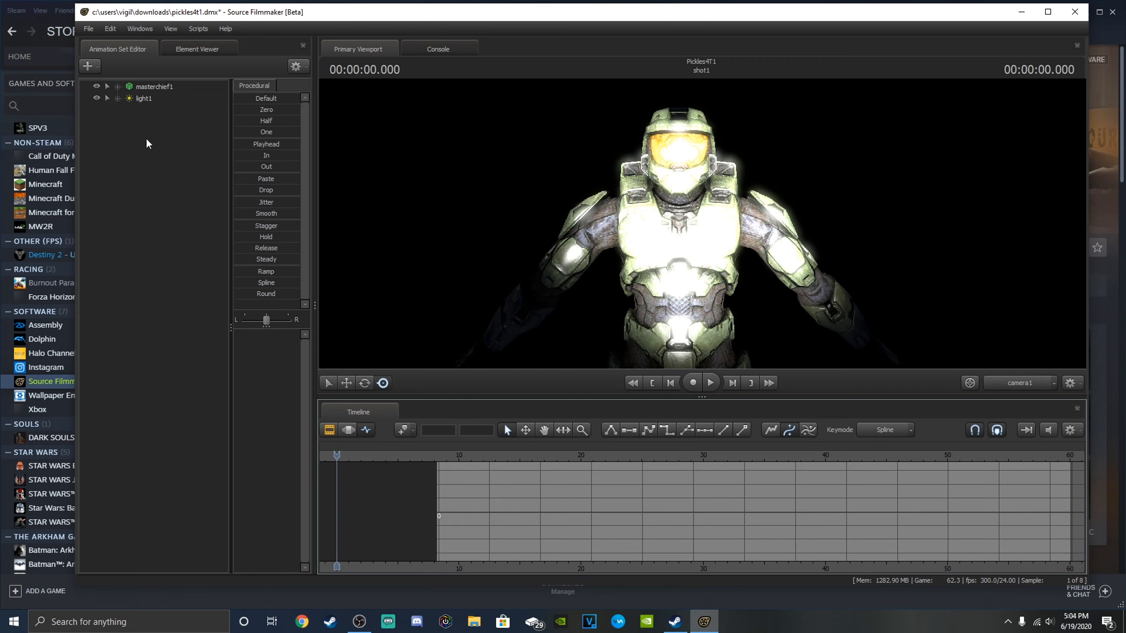
Select light1 and reduce its intensity to near the low end of its range.
click(117, 98)
click(143, 105)
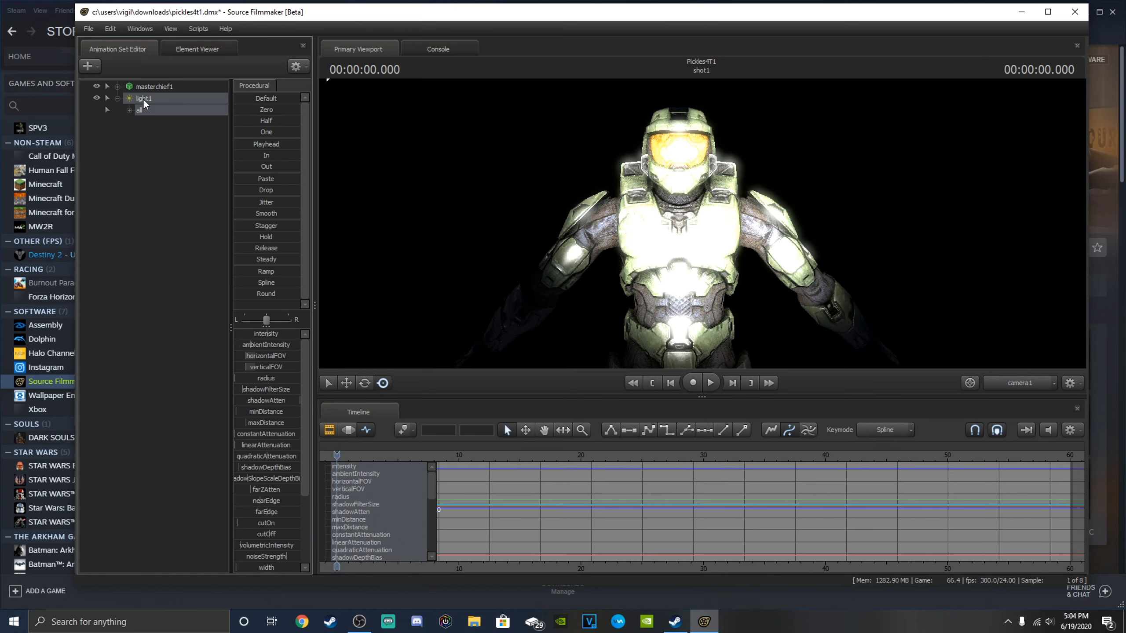
drag(267, 335, 237, 335)
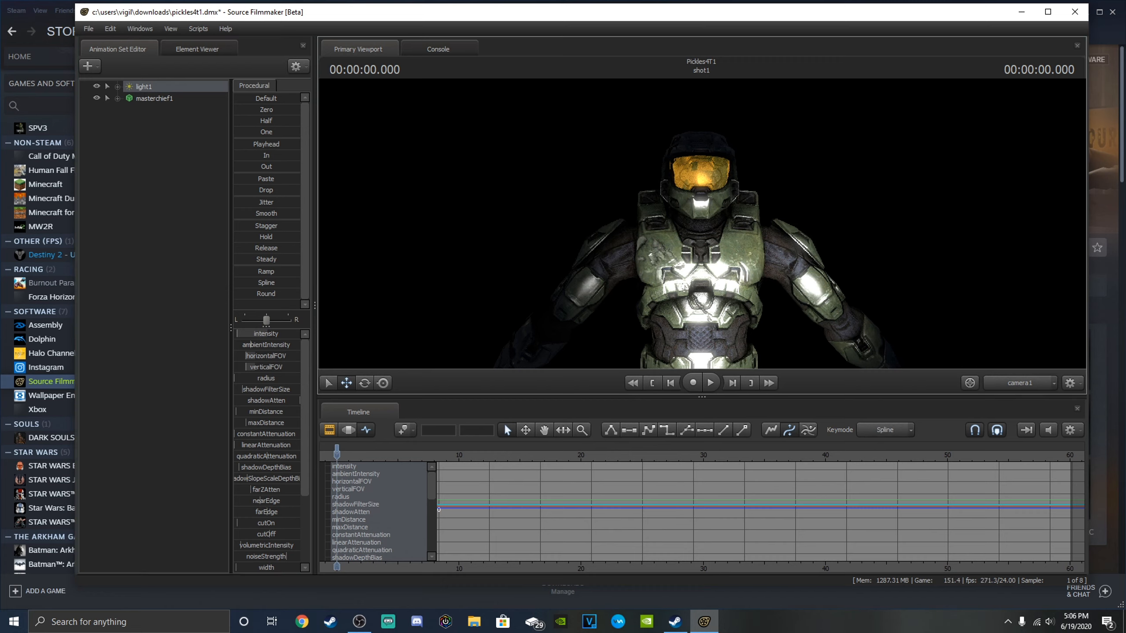
Examine how light1 falls on Master Chief's head and torso from several nearby camera positions.
drag(703, 224, 738, 296)
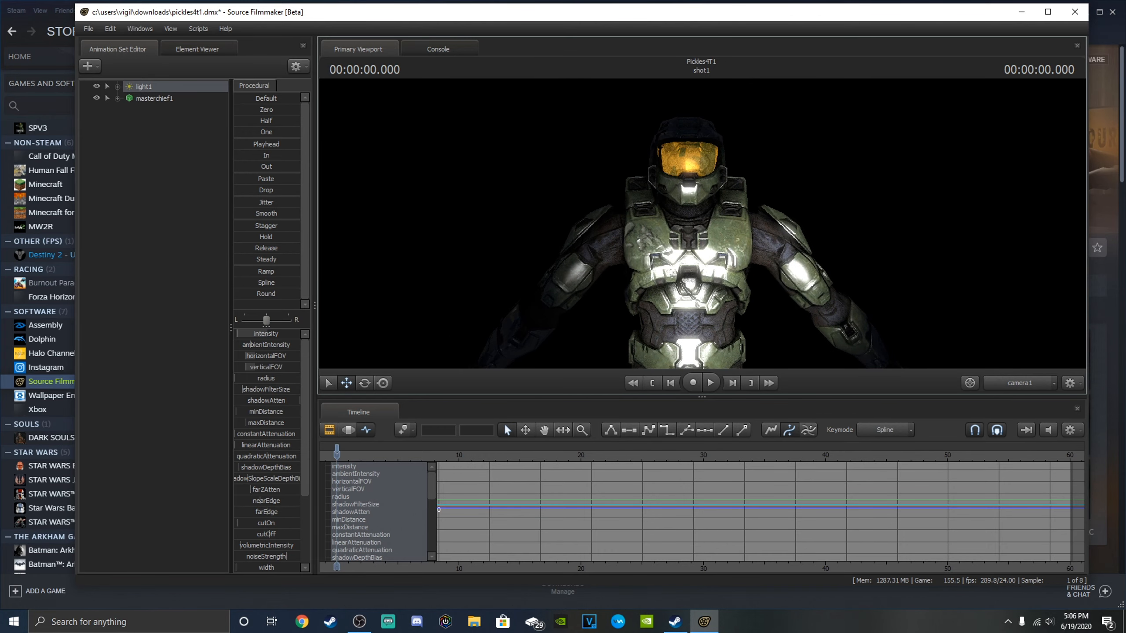
drag(702, 224, 703, 224)
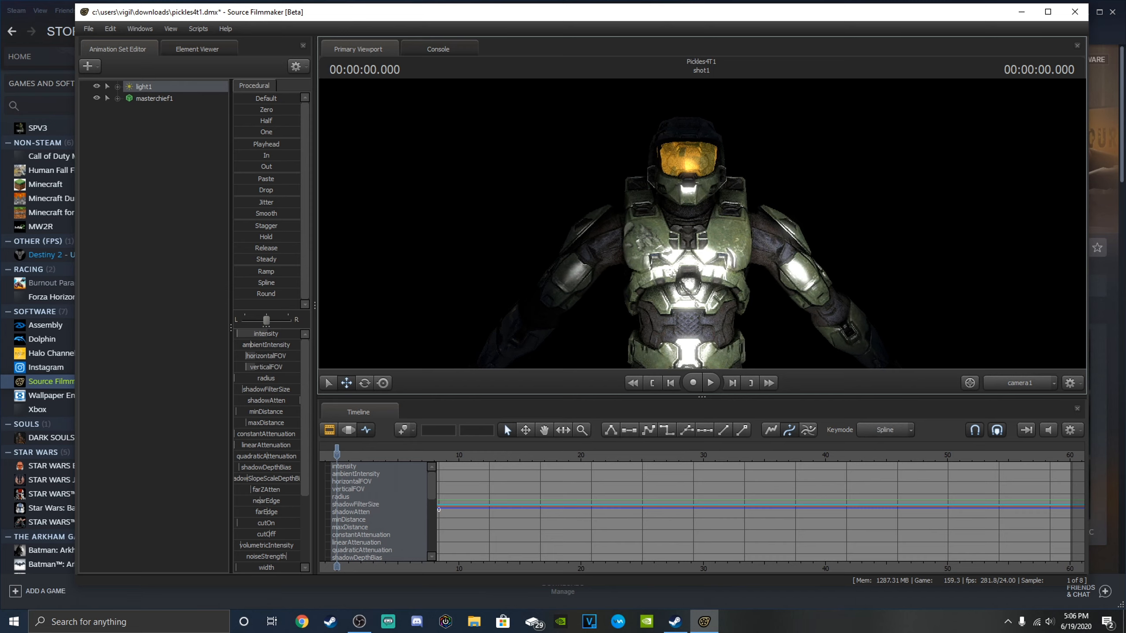
key(s)
mouse_move(702, 224)
mouse_down()
mouse_move(678, 224)
mouse_move(723, 227)
mouse_move(643, 184)
mouse_move(709, 200)
mouse_move(630, 224)
mouse_move(705, 222)
mouse_move(749, 201)
mouse_move(704, 224)
mouse_move(718, 231)
mouse_move(709, 226)
mouse_up()
key(w)
key(w)
key(d)
key(s)
key(a)
key(w)
key(s)
key(w)
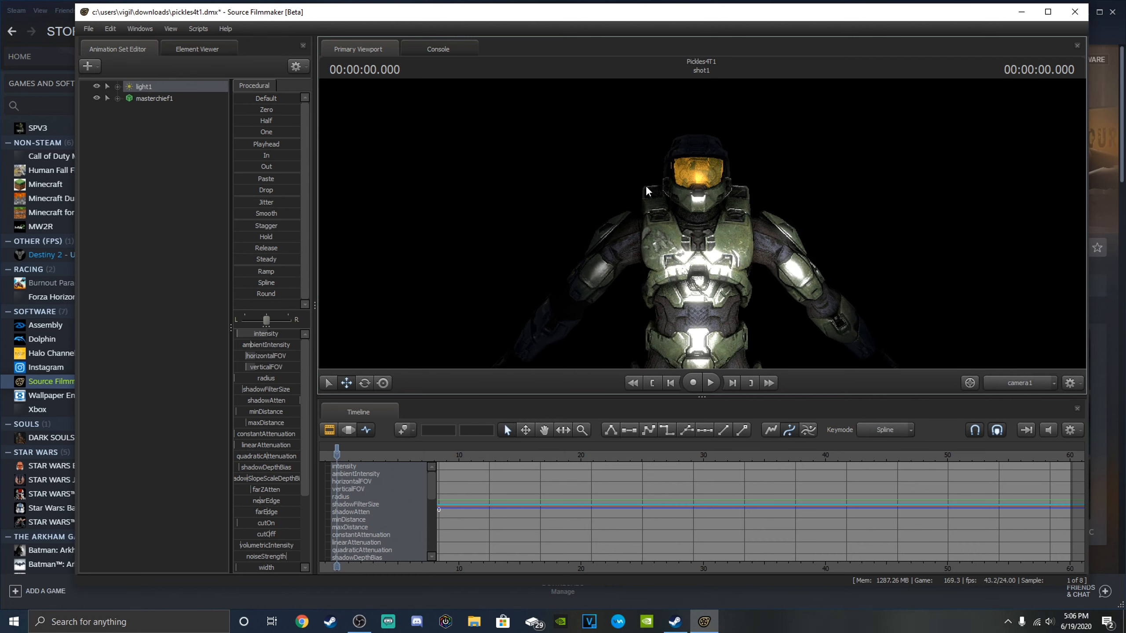
View light1's position beside the full Master Chief model from farther away, and return to a close view of the upper body.
drag(522, 266, 590, 265)
key(s)
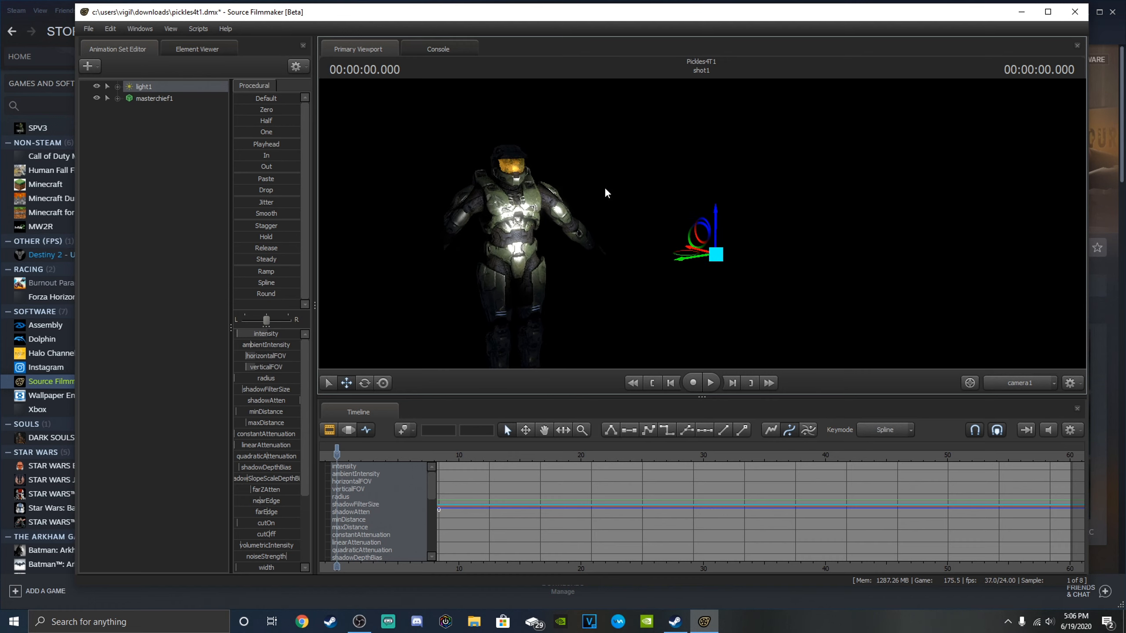
key(w)
drag(608, 194, 552, 191)
drag(705, 241, 702, 224)
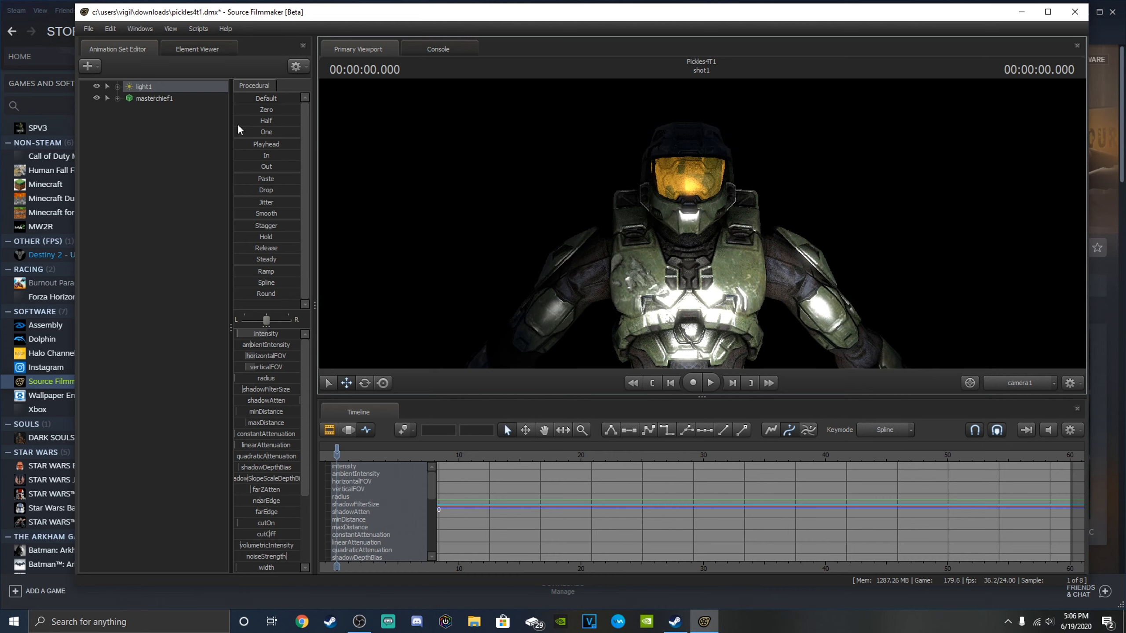
Select masterchief1 and view its skeleton from the shoulders down to the feet.
click(145, 99)
drag(434, 210, 457, 283)
key(s)
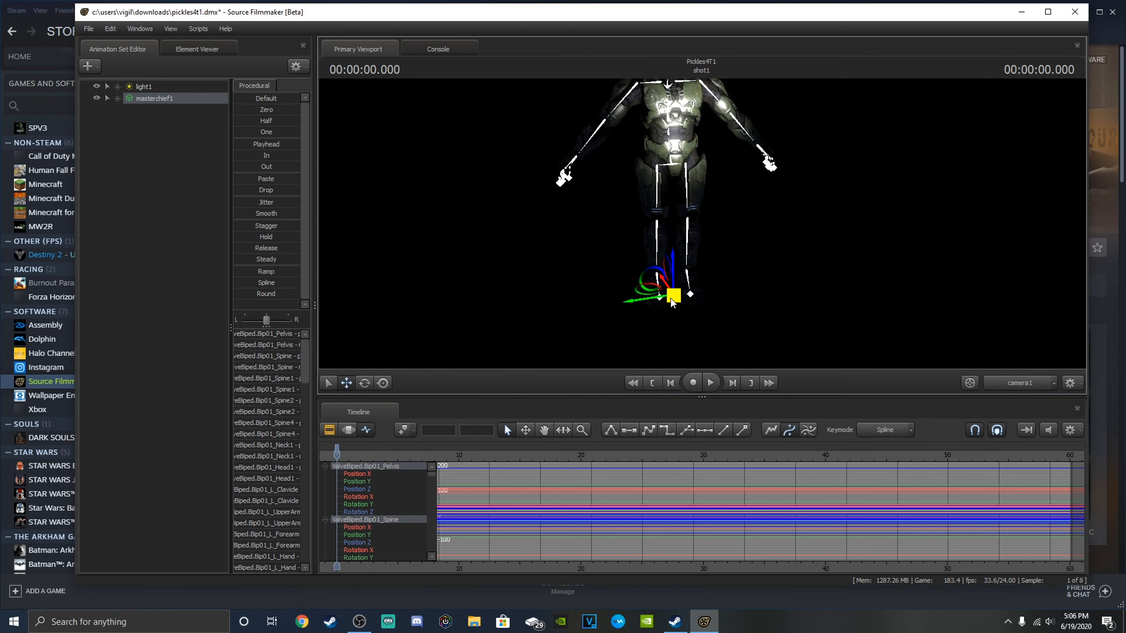
drag(660, 269, 689, 299)
key(s)
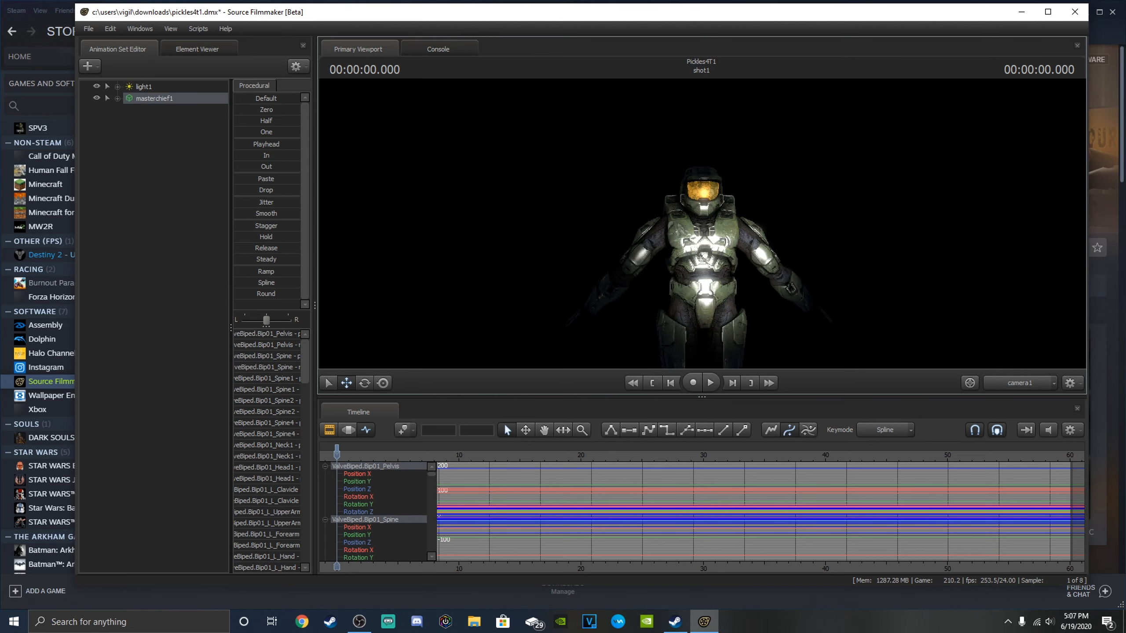
key(w)
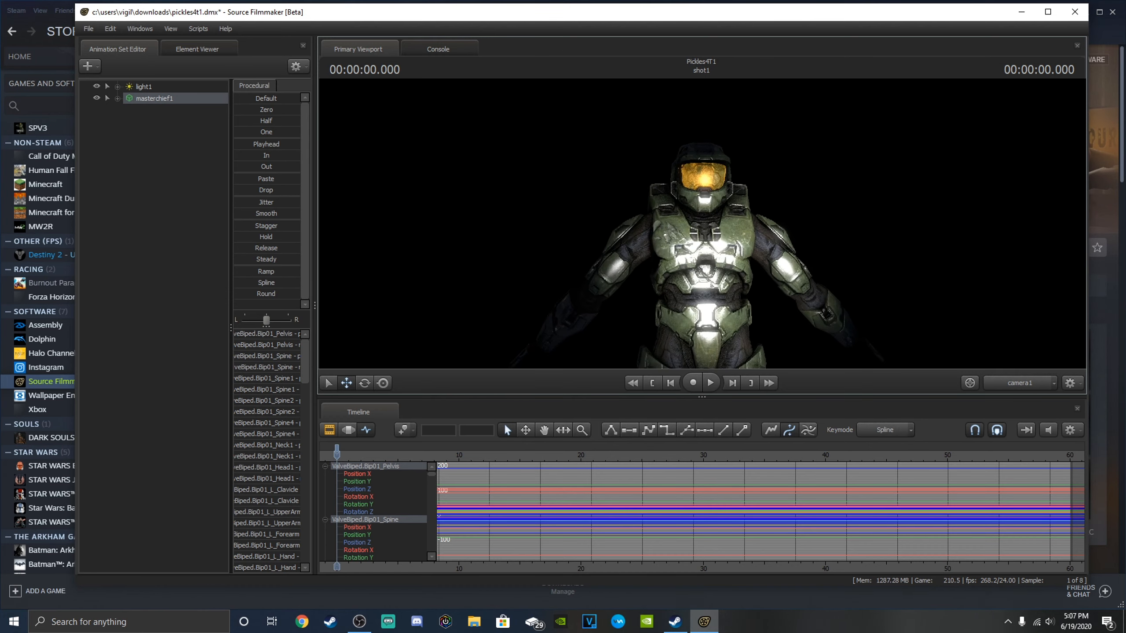
Examine the Master Chief model at an angle and from close up, ending on a frontal view of the upper body.
key(a)
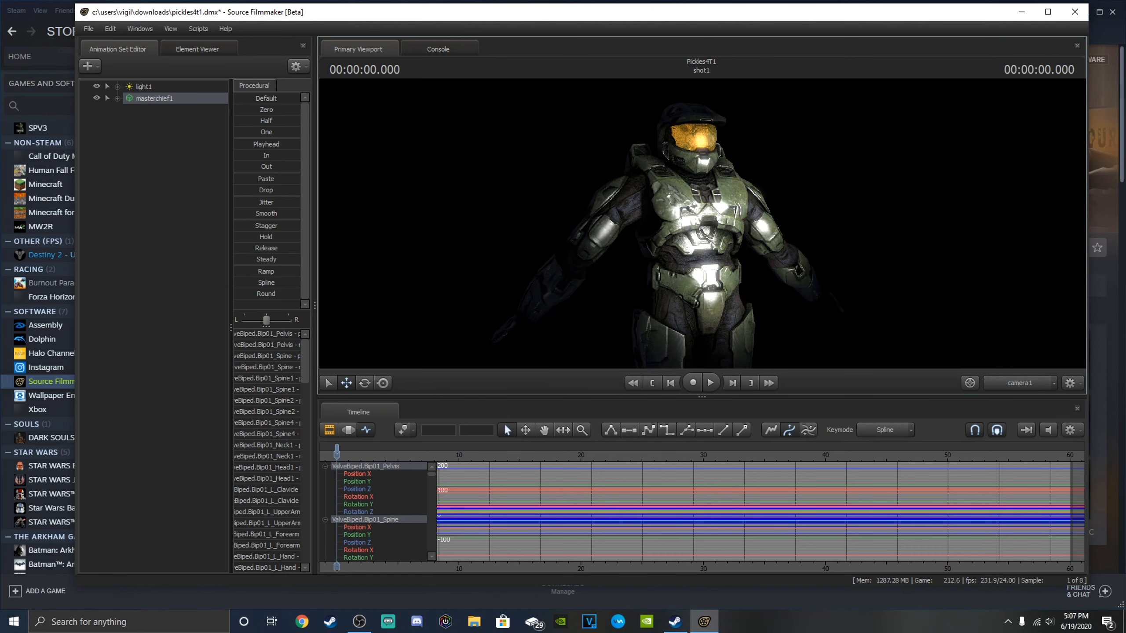
key(w)
key(s)
key(d)
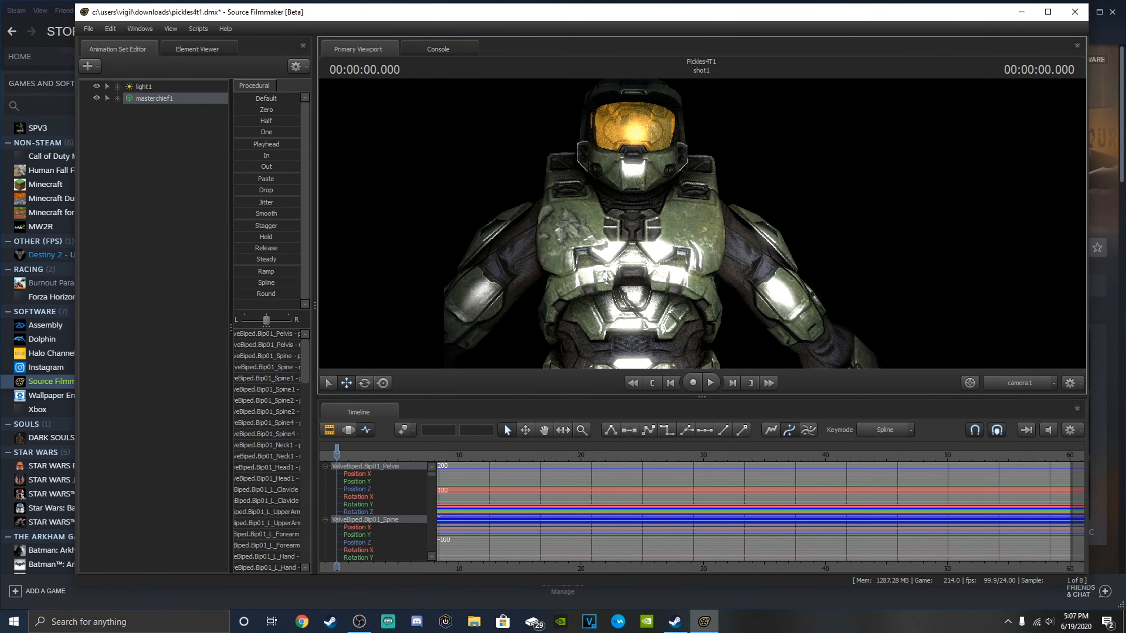
key(s)
key(w)
key(s)
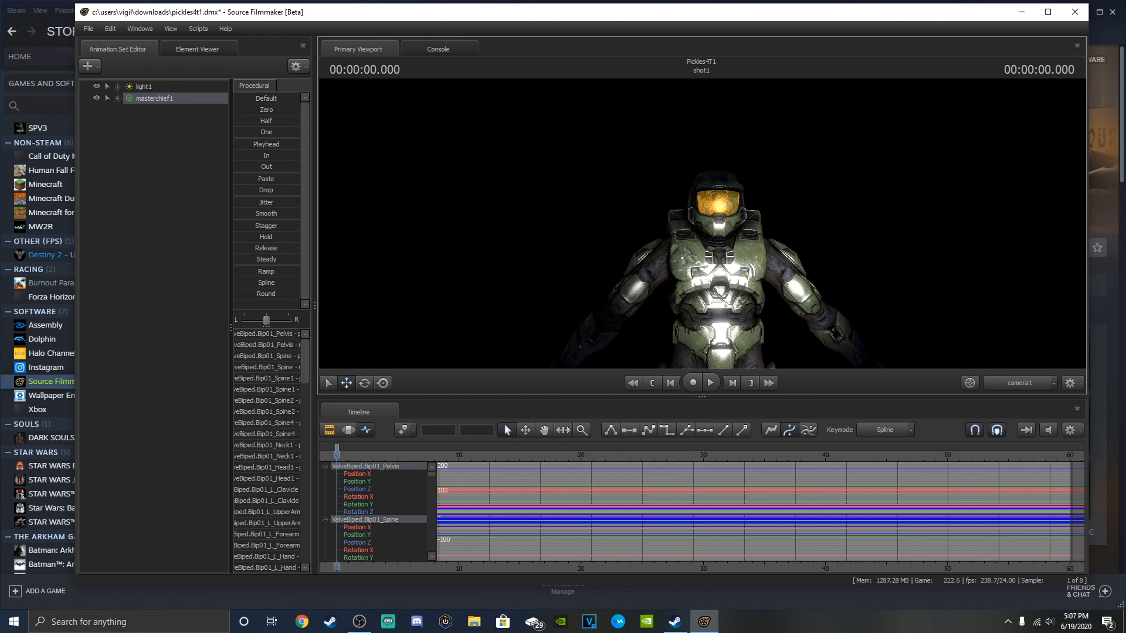
drag(702, 225, 707, 243)
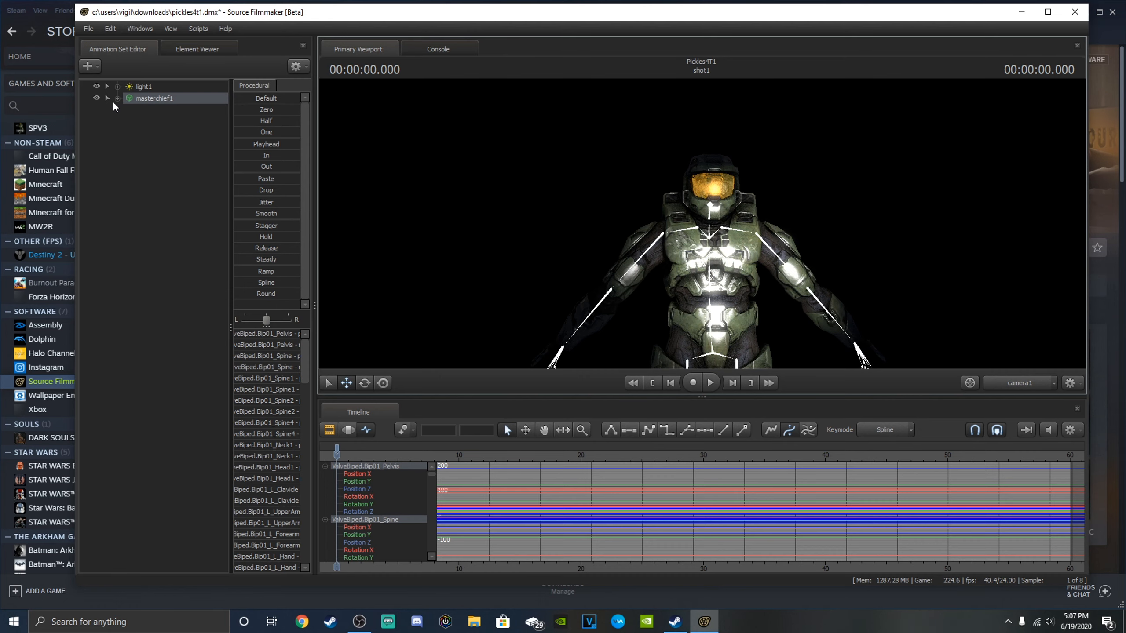
Expand masterchief1's body bones and reposition the whole model with its rootTransform bone.
click(118, 99)
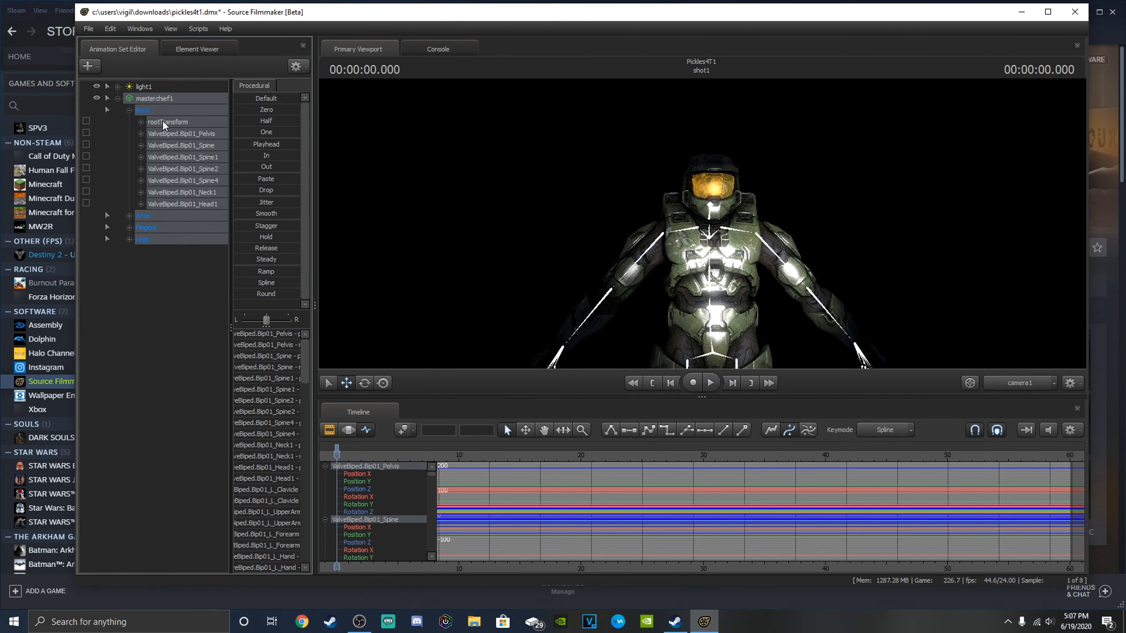
click(186, 124)
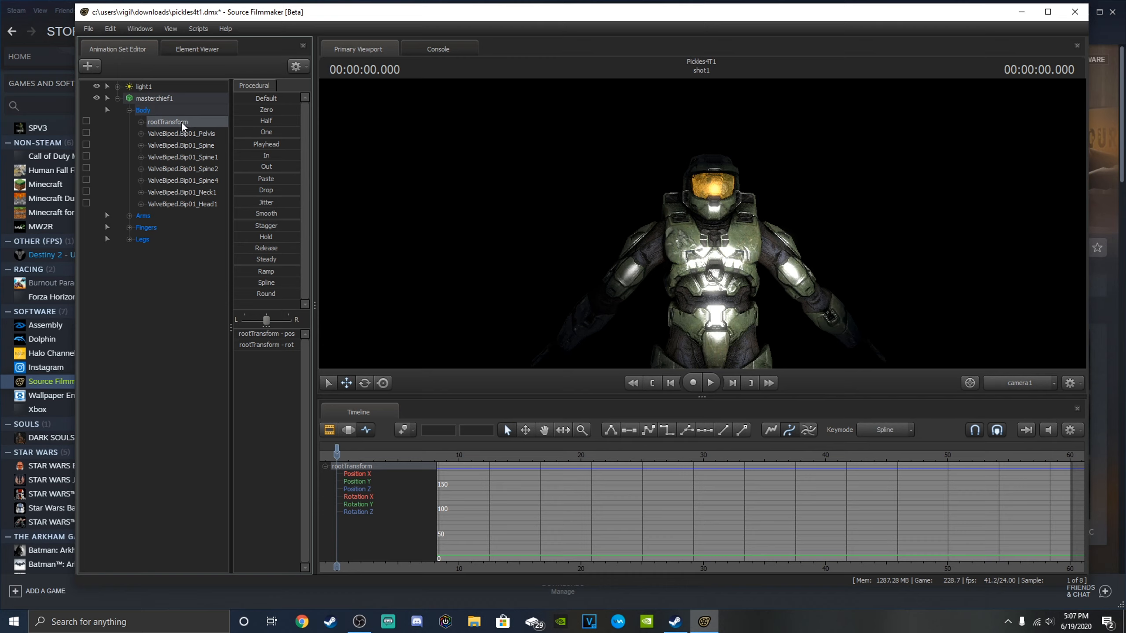
key(s)
drag(485, 189, 485, 284)
mouse_move(708, 283)
mouse_down()
mouse_move(626, 283)
mouse_move(718, 300)
mouse_move(729, 267)
mouse_move(675, 273)
mouse_move(726, 261)
mouse_move(709, 274)
mouse_up()
drag(779, 204, 828, 137)
key(w)
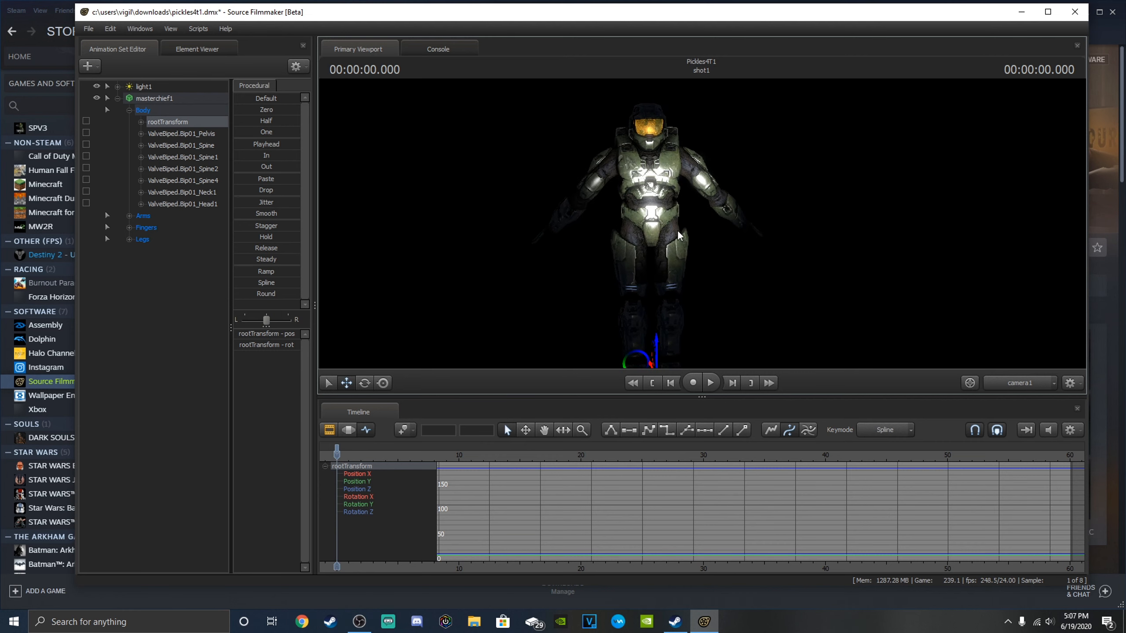
Activate the Rotate tool for rootTransform and frame Master Chief's upper body in camera1.
click(364, 382)
drag(687, 288, 653, 254)
key(w)
key(w)
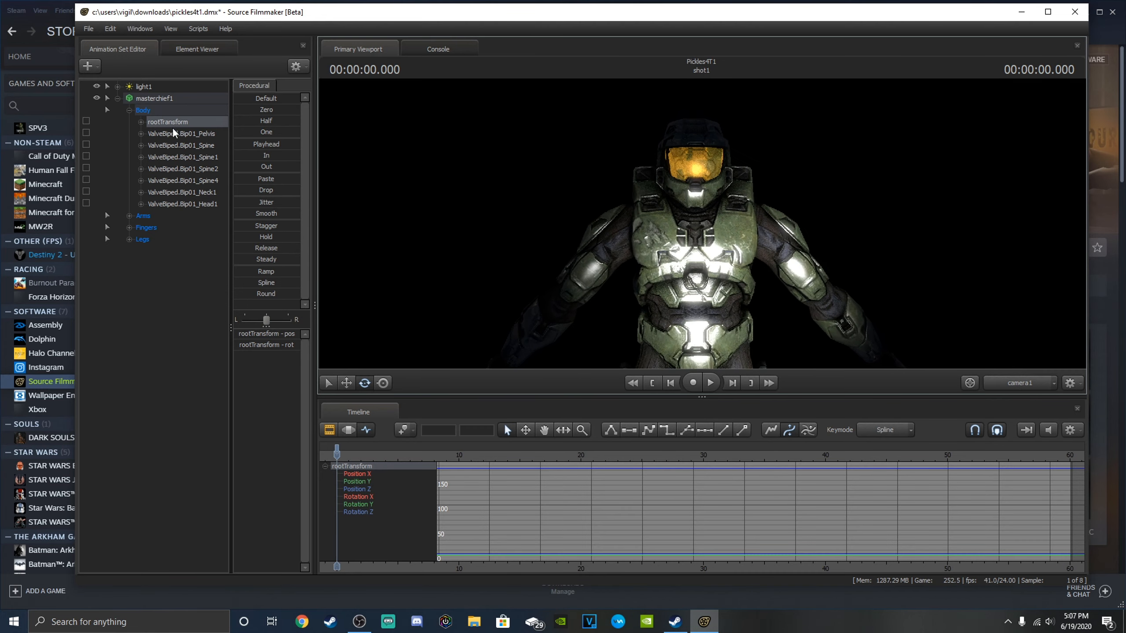
Move the ValveBiped.Bip01_Head1 bone slightly upward with the Move tool.
click(183, 204)
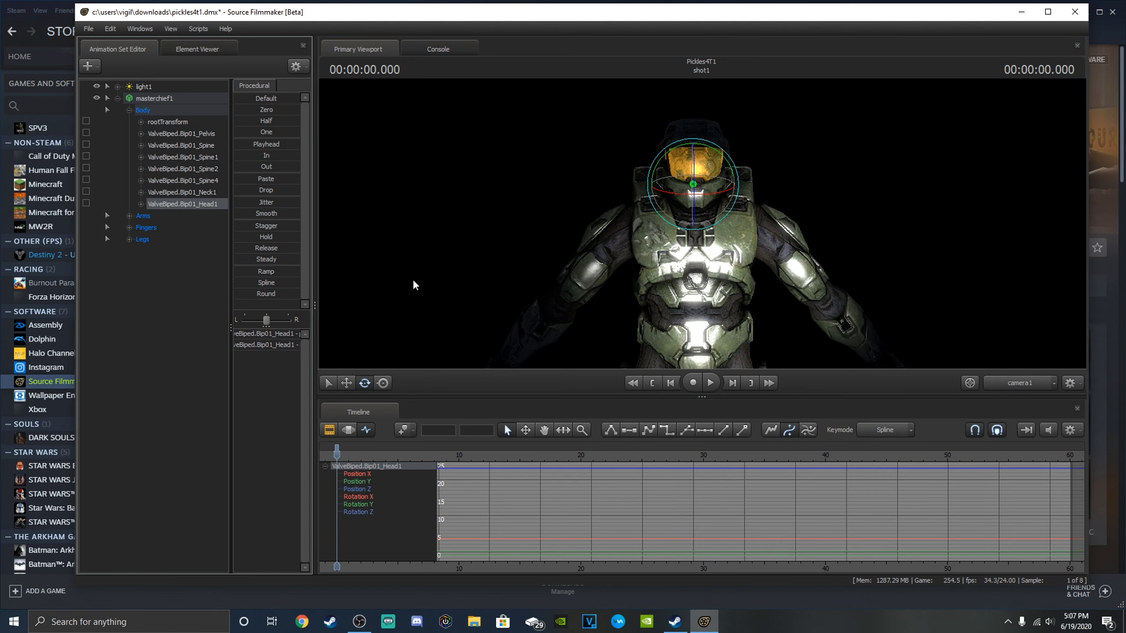
click(347, 383)
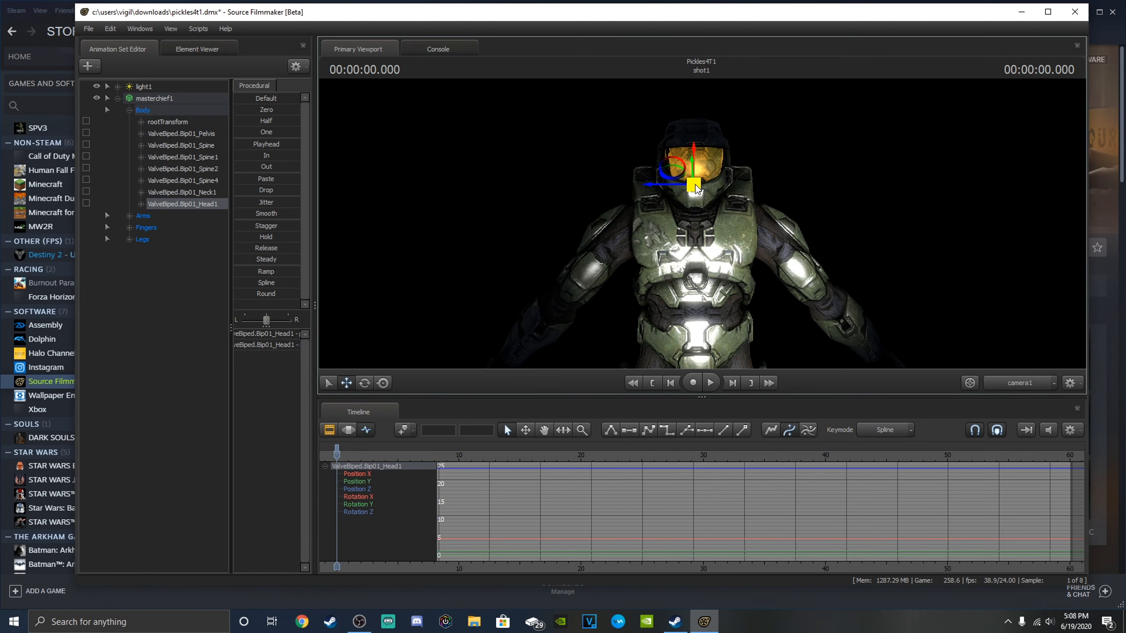
mouse_move(695, 190)
mouse_down()
mouse_move(756, 176)
mouse_move(769, 194)
mouse_move(743, 153)
mouse_move(681, 153)
mouse_move(664, 133)
mouse_move(727, 177)
mouse_move(763, 177)
mouse_move(698, 160)
mouse_move(692, 181)
mouse_up()
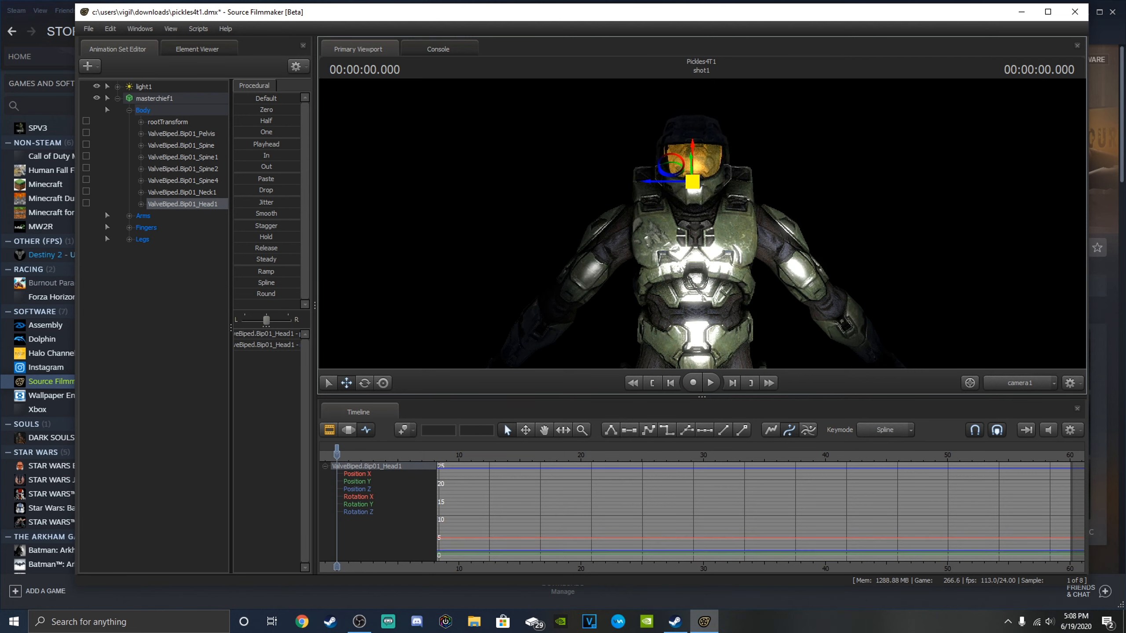
Rotate the Head1 bone so the helmet turns slightly toward the model's left shoulder.
click(364, 383)
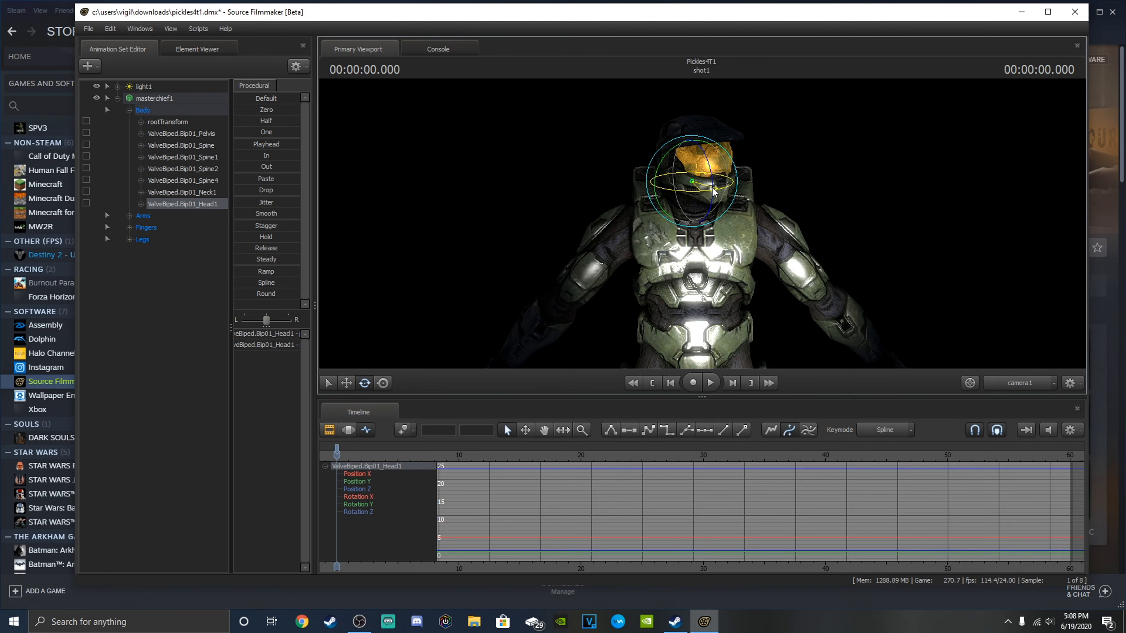
mouse_move(690, 181)
mouse_down()
mouse_move(700, 192)
mouse_move(702, 182)
mouse_up()
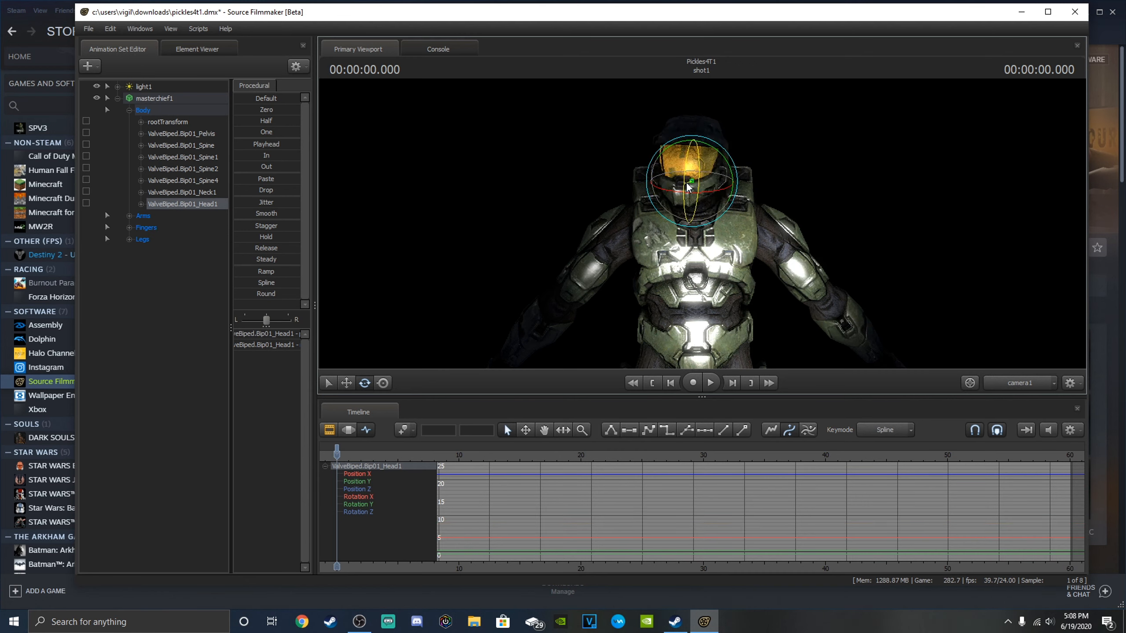
drag(705, 141, 715, 149)
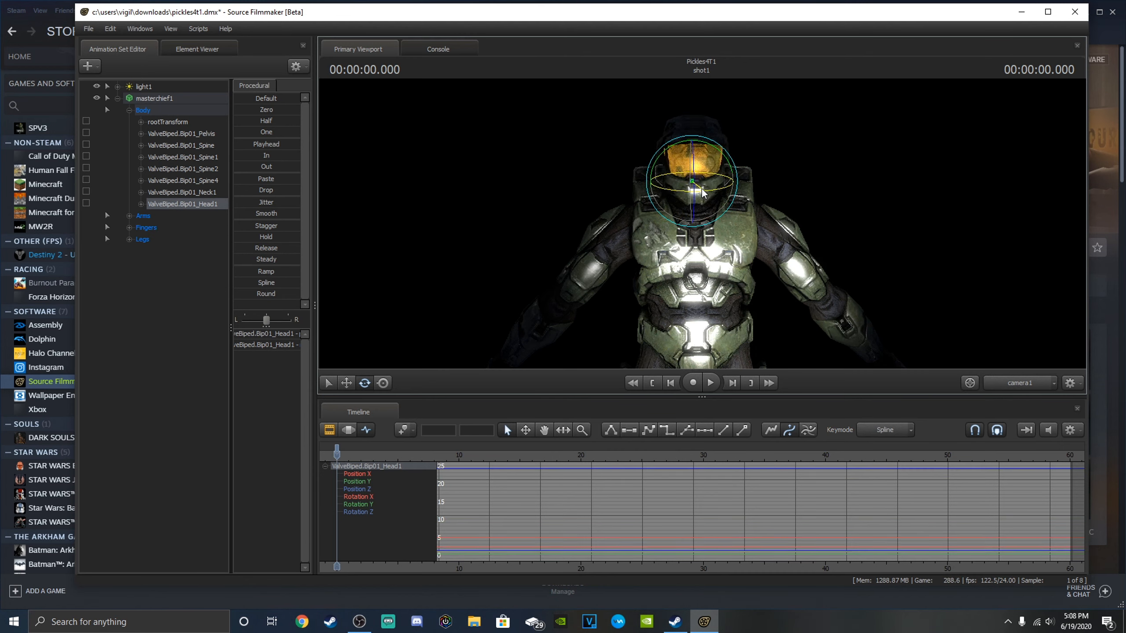
drag(694, 190, 709, 188)
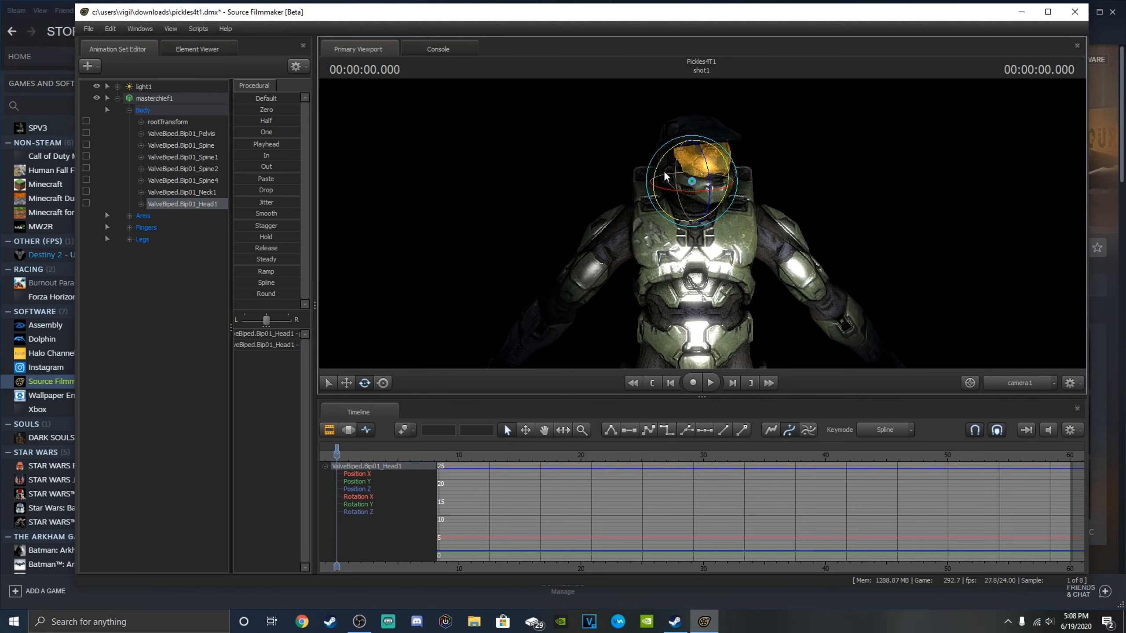
drag(704, 185, 715, 179)
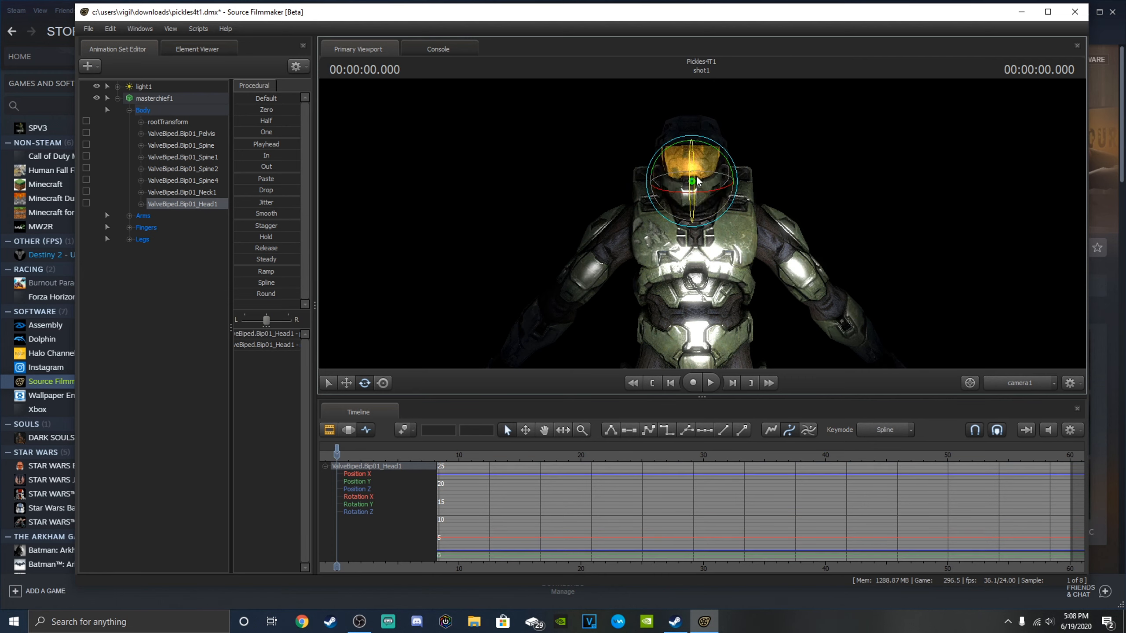
drag(711, 175, 727, 168)
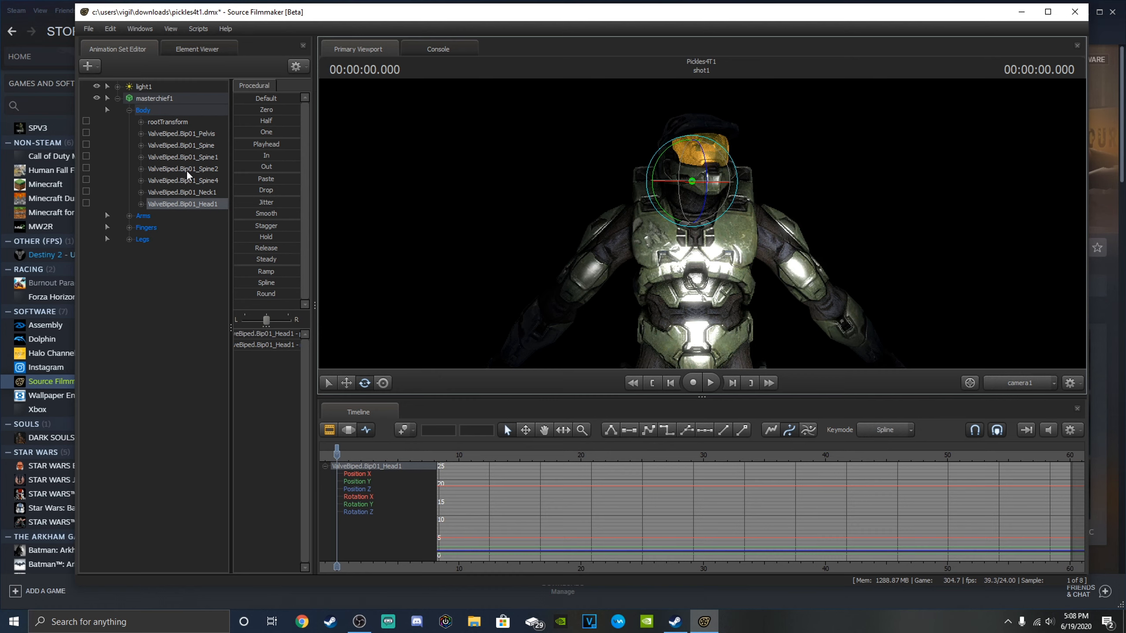
Expand the Arms bones and bring the left arm down close to the torso using its clavicle and upper arm bones.
click(129, 215)
click(189, 228)
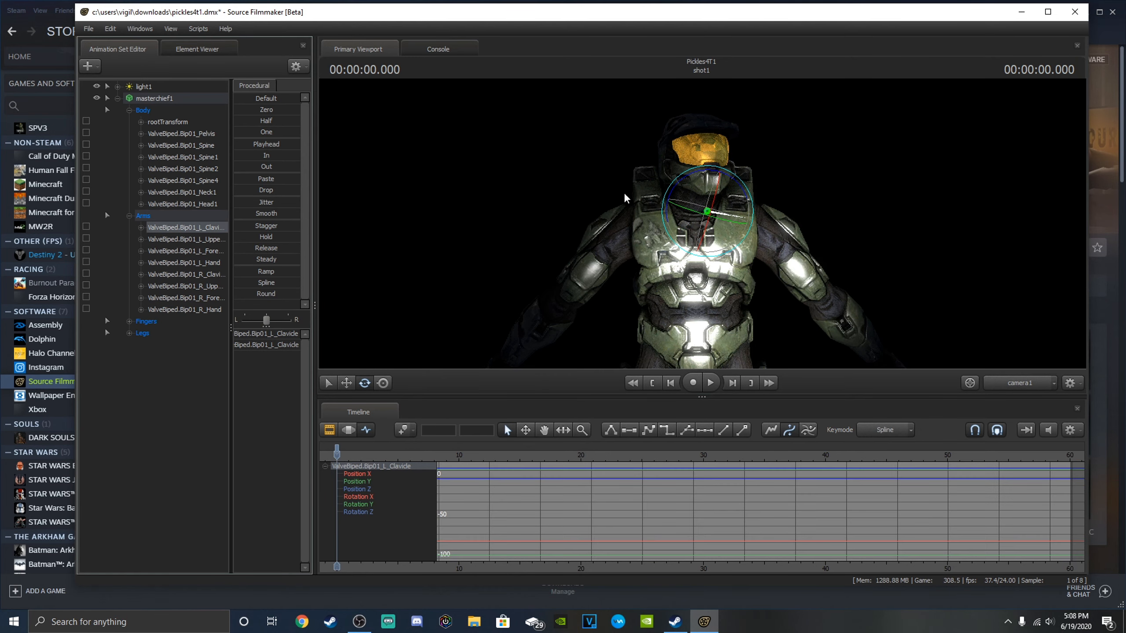
drag(747, 210, 786, 218)
click(225, 240)
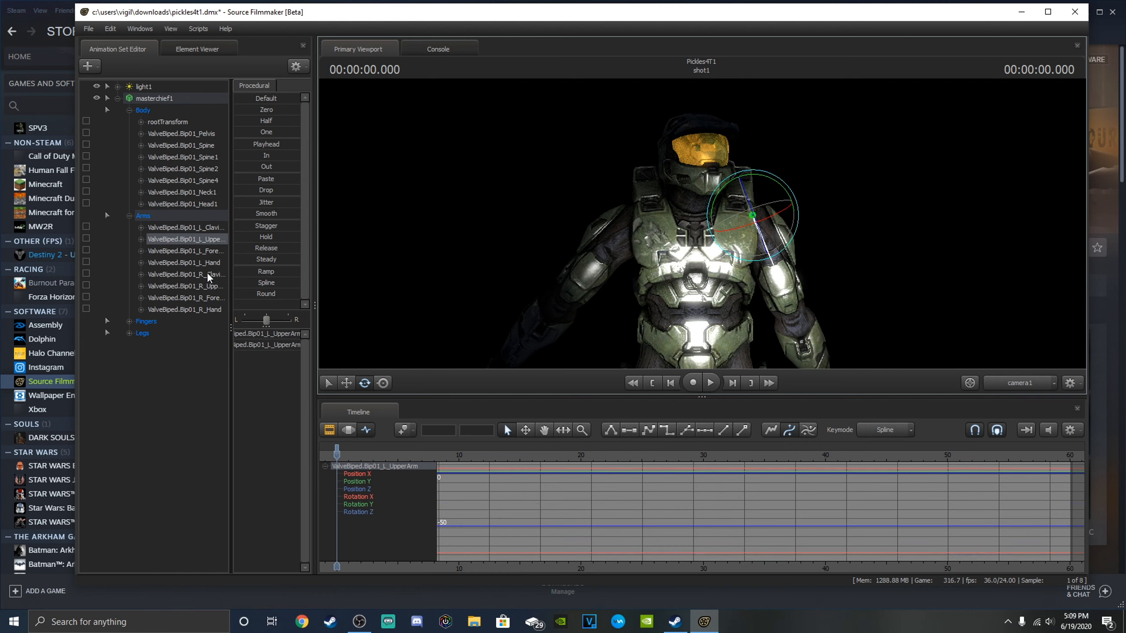
Rotate the right upper arm down toward the torso, adjust the right forearm's rotation, and collapse masterchief1's bone list.
click(212, 287)
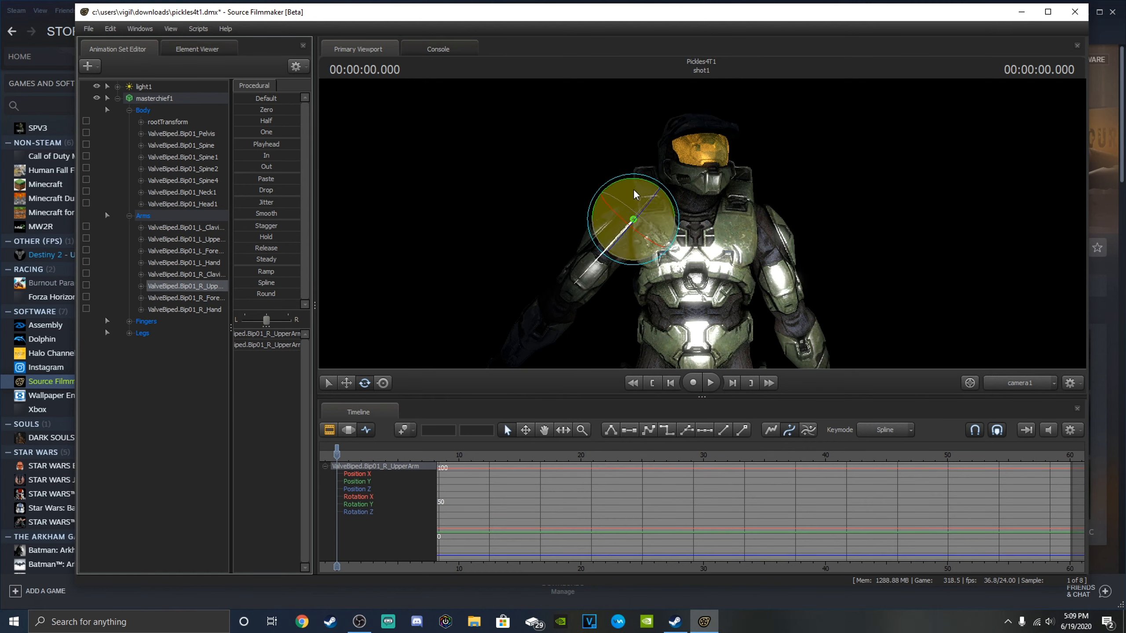
drag(611, 181, 442, 244)
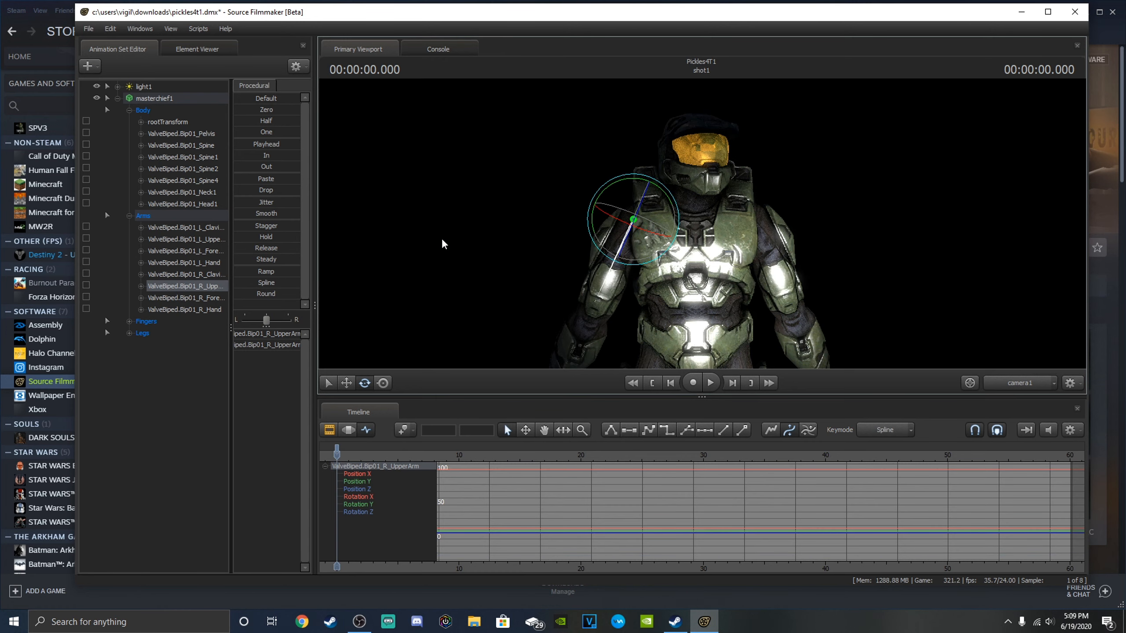
click(205, 298)
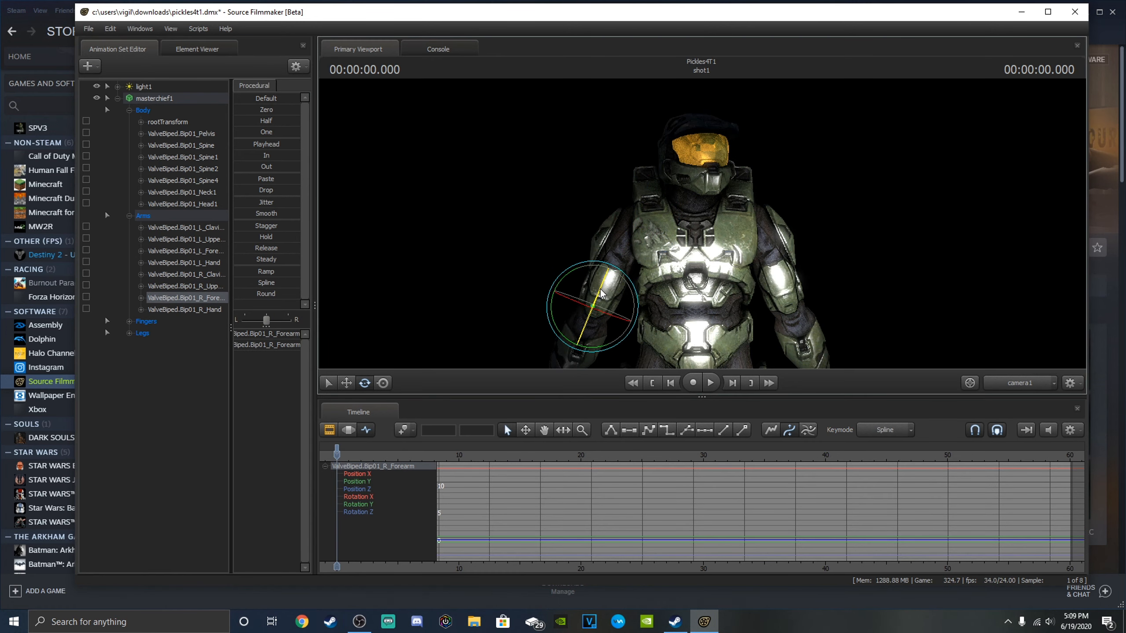
drag(601, 293, 585, 319)
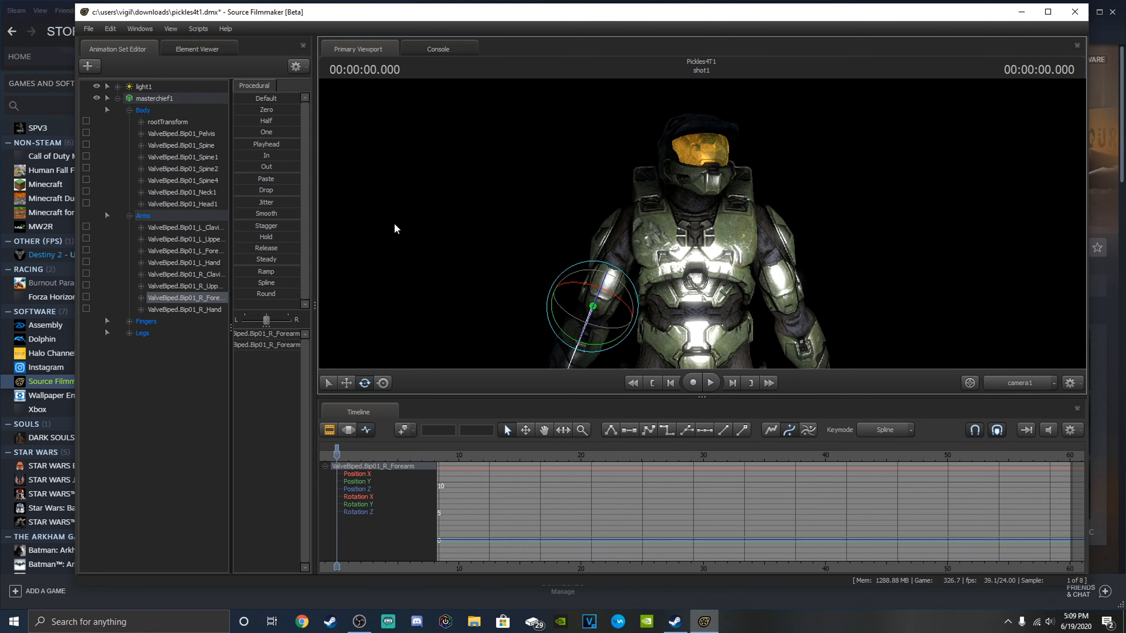
click(117, 98)
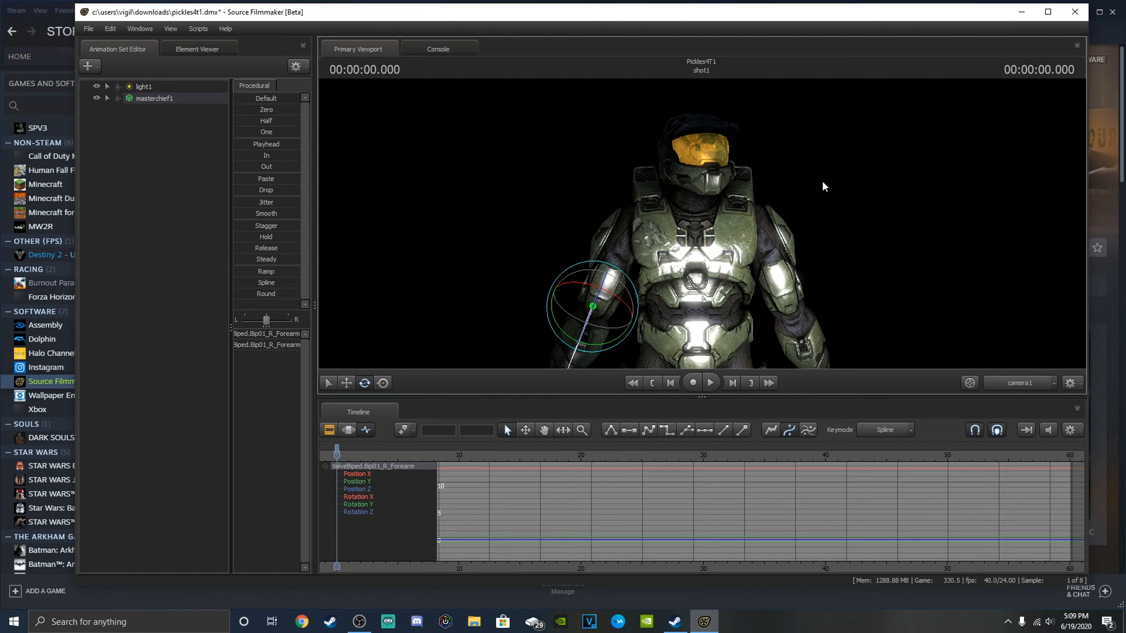
Reframe camera1 on the posed Master Chief as an upper-body shot from a slightly angled viewpoint.
key(w)
mouse_move(877, 192)
mouse_down()
mouse_move(824, 193)
mouse_move(838, 186)
mouse_move(837, 168)
mouse_move(815, 177)
mouse_move(846, 199)
mouse_move(889, 200)
mouse_move(864, 195)
mouse_move(890, 191)
mouse_move(866, 189)
mouse_move(877, 190)
mouse_up()
key(s)
key(s)
key(w)
key(s)
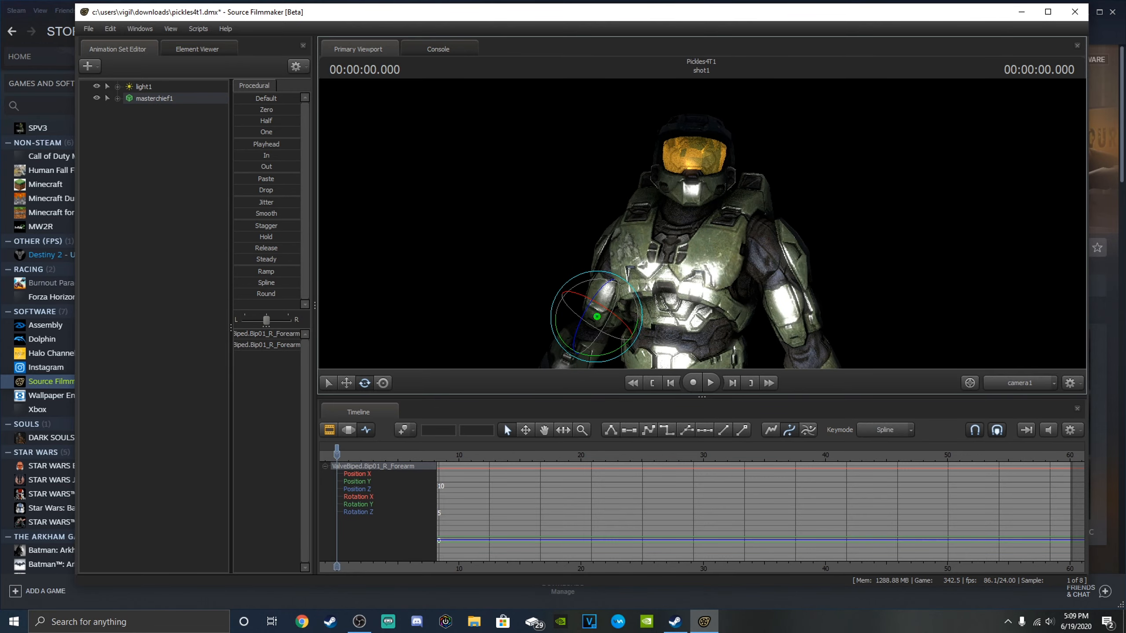
key(w)
drag(702, 225, 701, 266)
key(s)
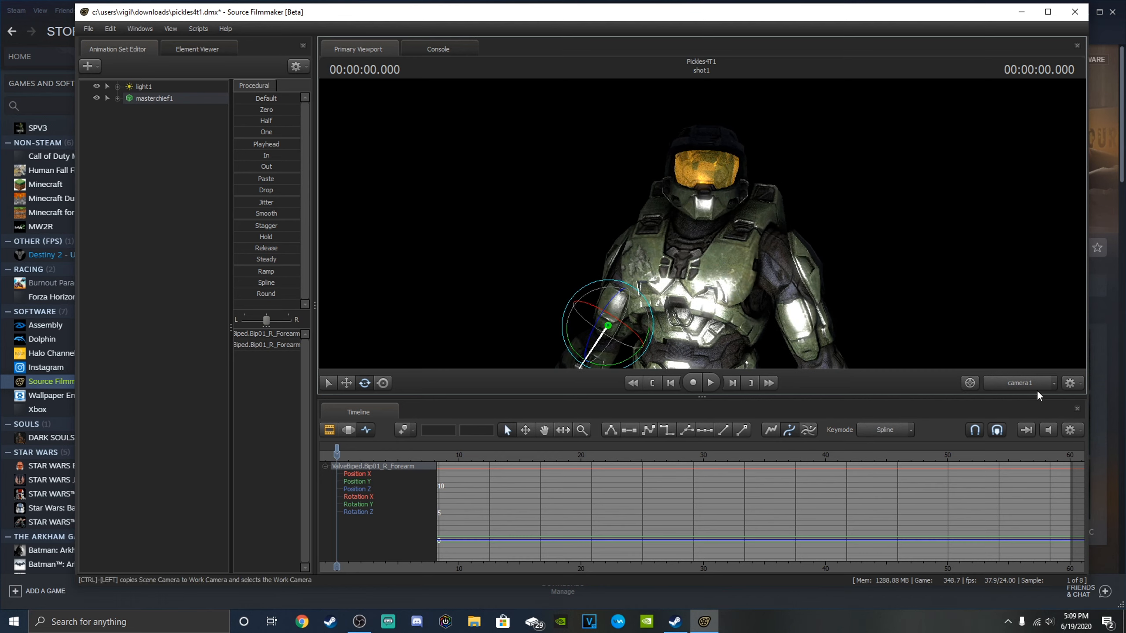
Switch to the Work Camera, inspect the posed model and camera1's frame from other angles, and return to camera1.
click(1034, 385)
drag(827, 297, 882, 299)
key(s)
key(a)
mouse_move(691, 237)
mouse_down()
mouse_move(679, 231)
mouse_move(707, 254)
mouse_move(704, 236)
mouse_up()
key(w)
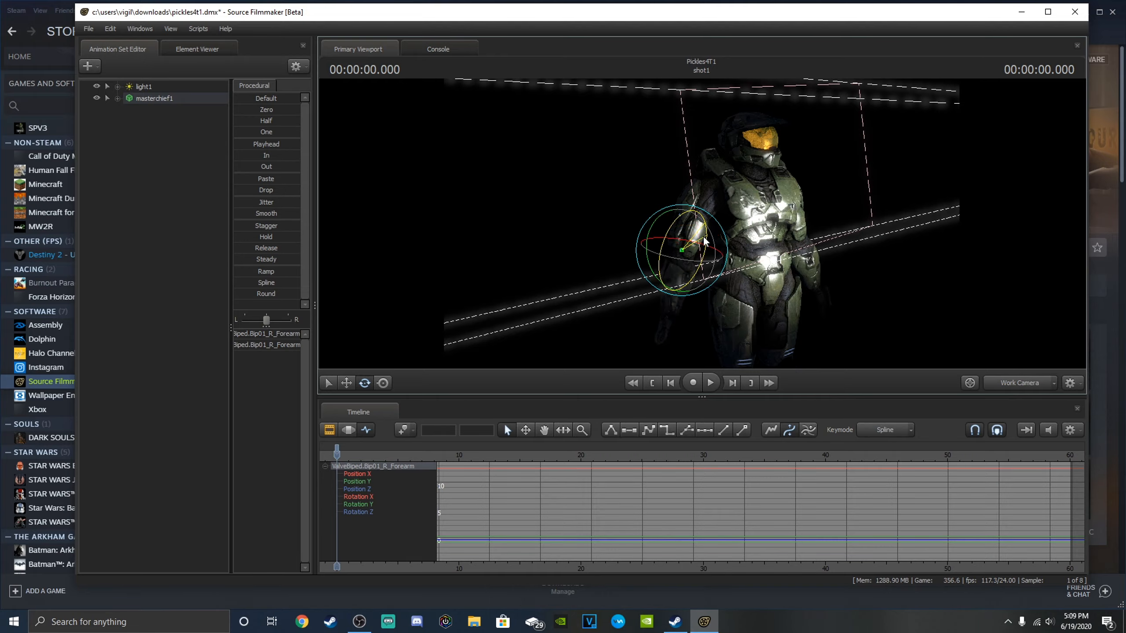
drag(854, 226, 739, 244)
key(d)
key(s)
key(a)
click(1015, 383)
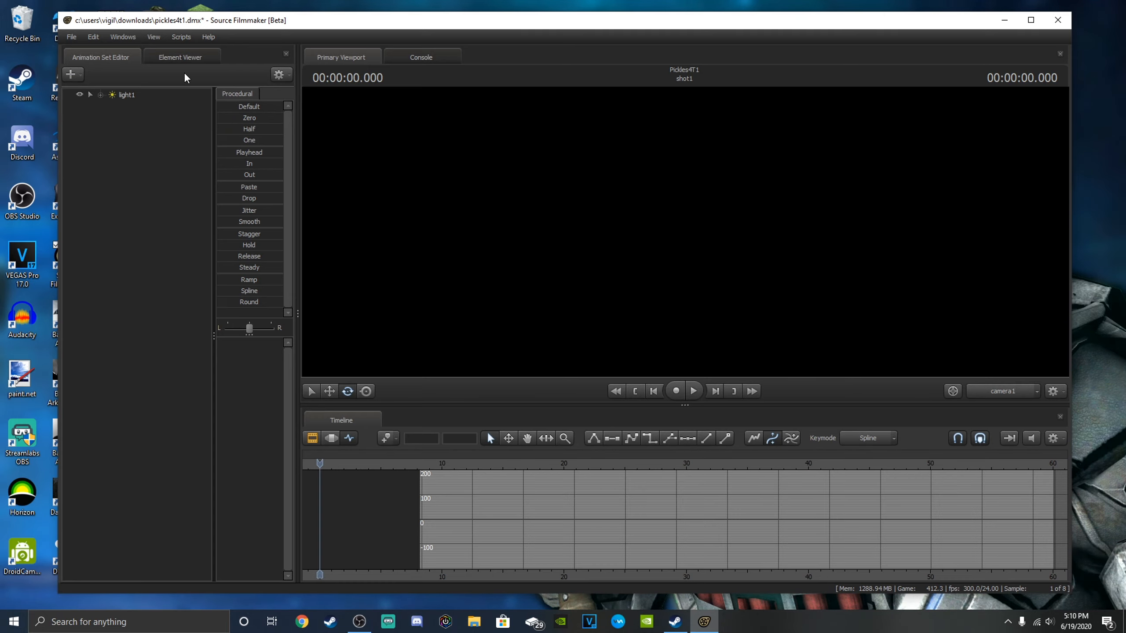
Start creating an animation set for a new model, opening the MDL file selection.
click(71, 74)
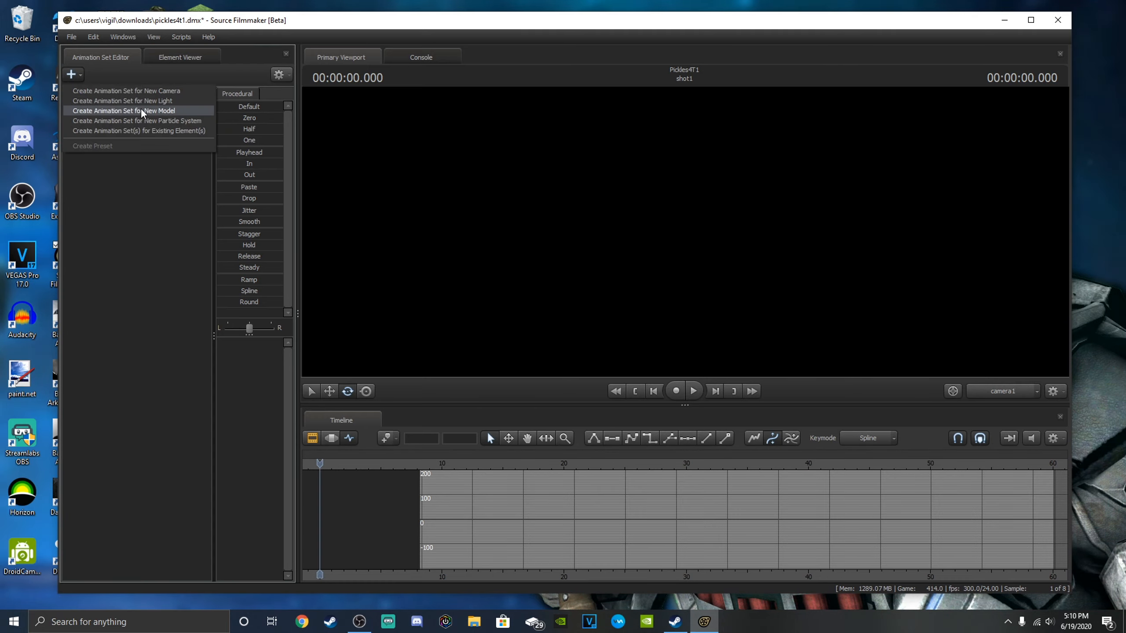
click(141, 110)
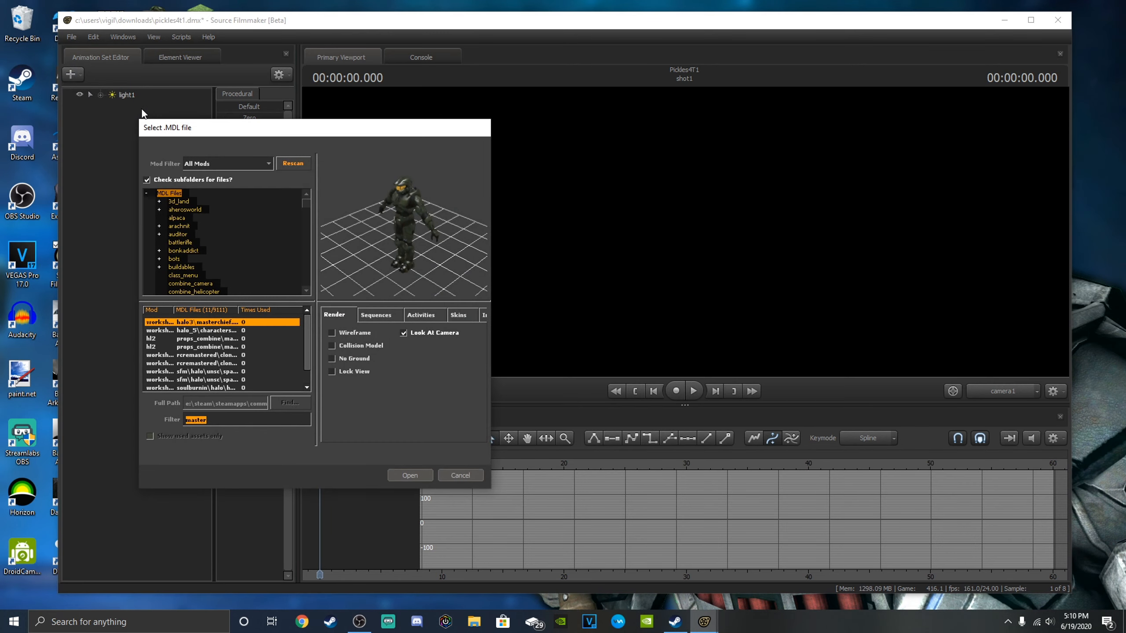
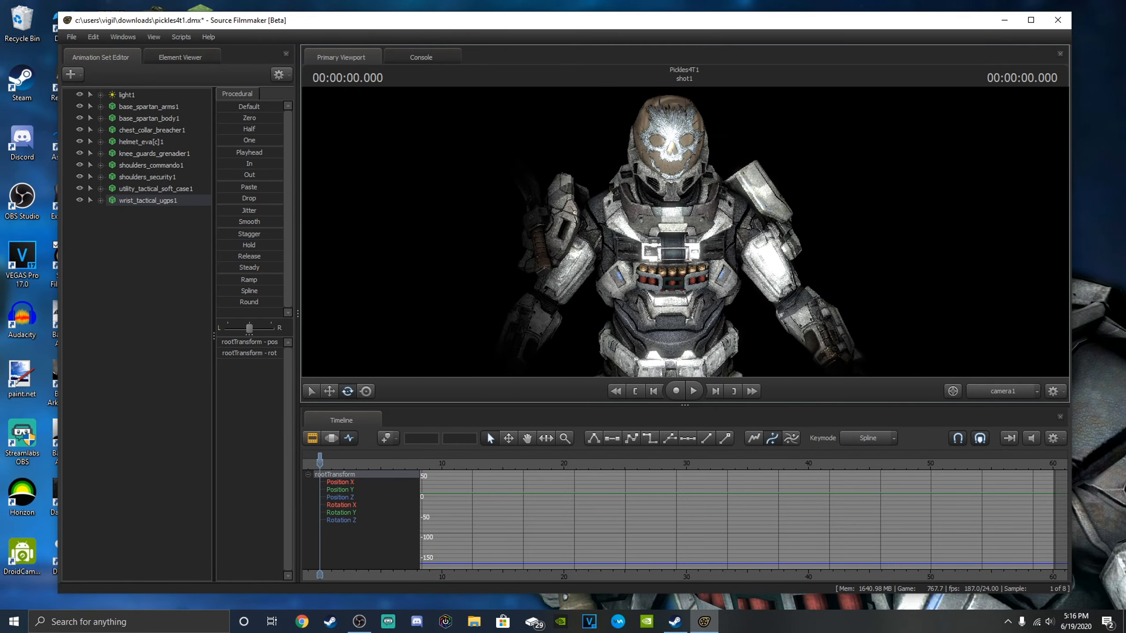
Lock the Spartan's arm, chest, helmet, knee, shoulder, utility and wrist pieces to base_spartan_body1.
click(155, 249)
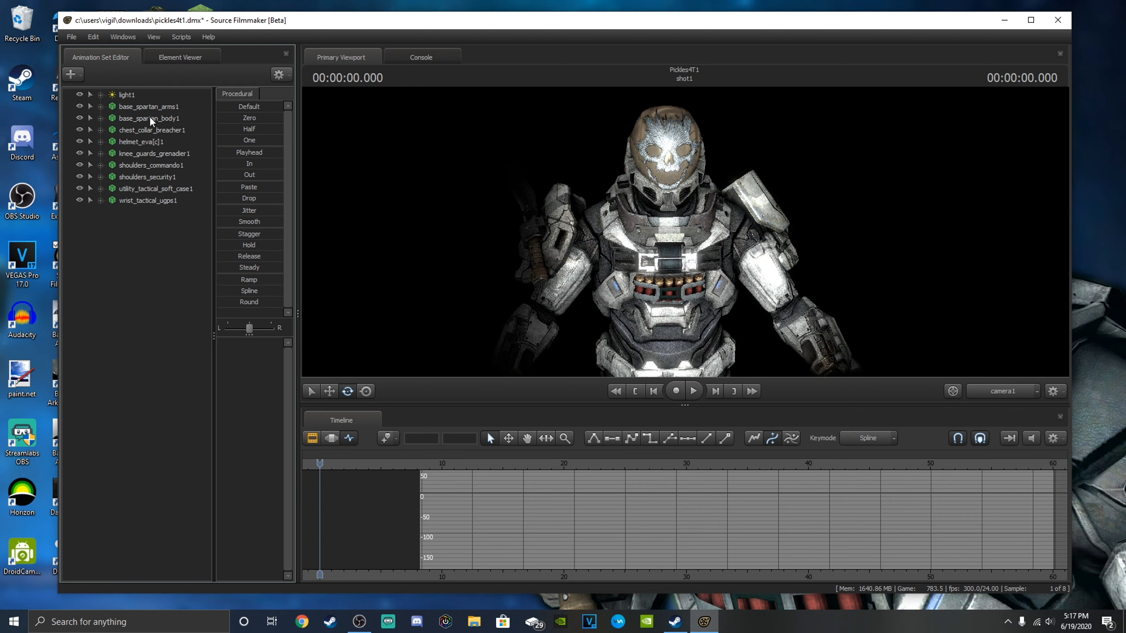
drag(131, 117, 173, 165)
drag(162, 118, 169, 174)
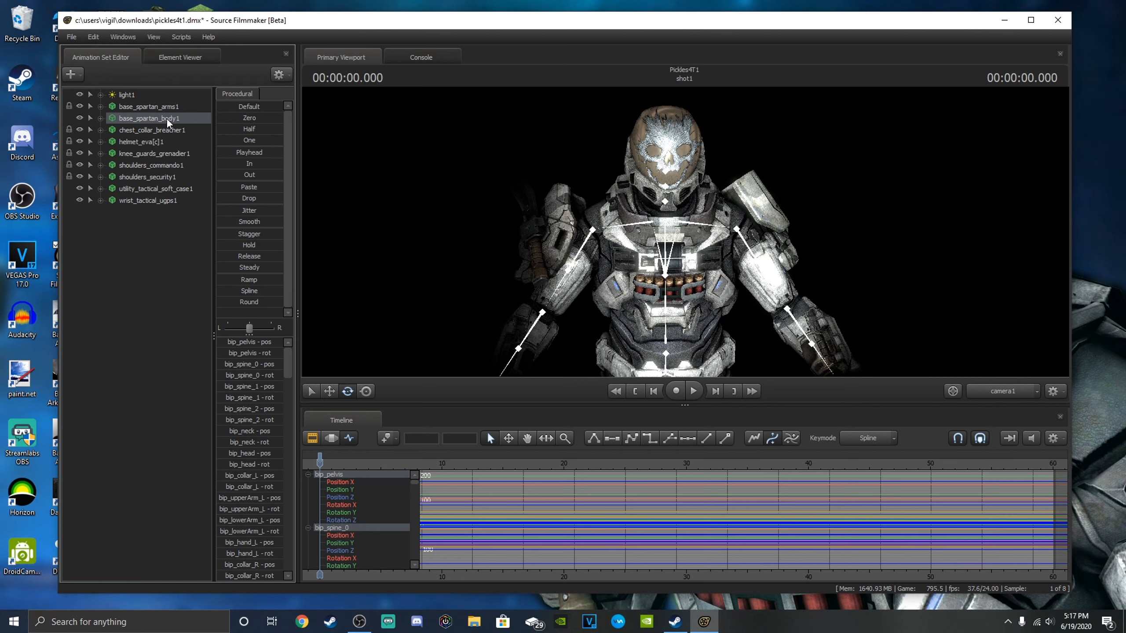
drag(167, 119, 179, 187)
drag(157, 118, 172, 198)
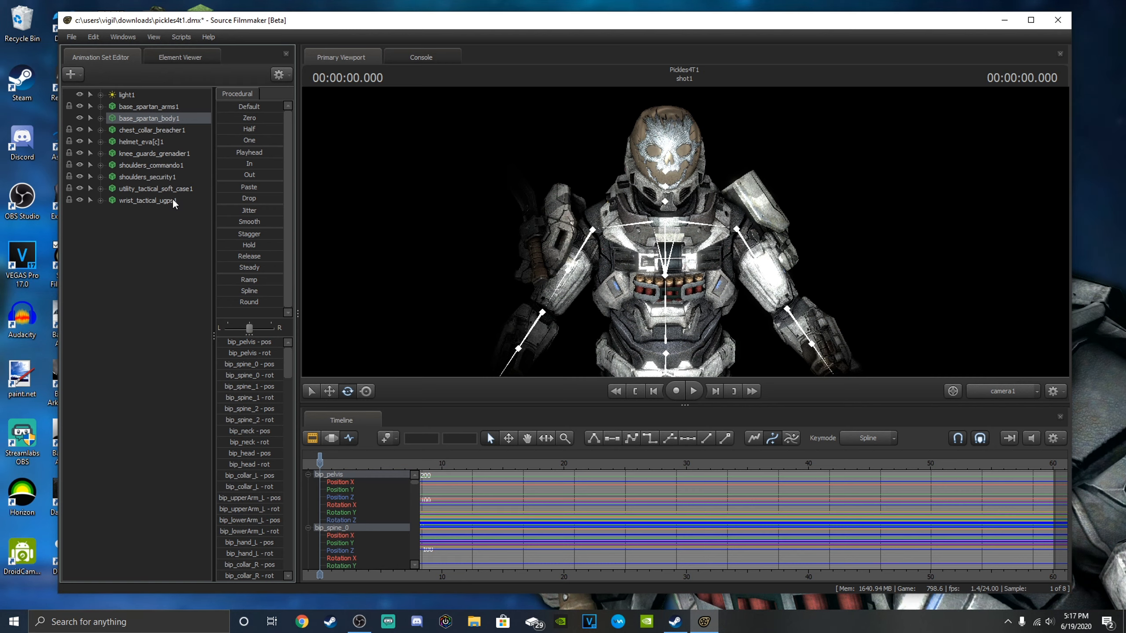
click(159, 272)
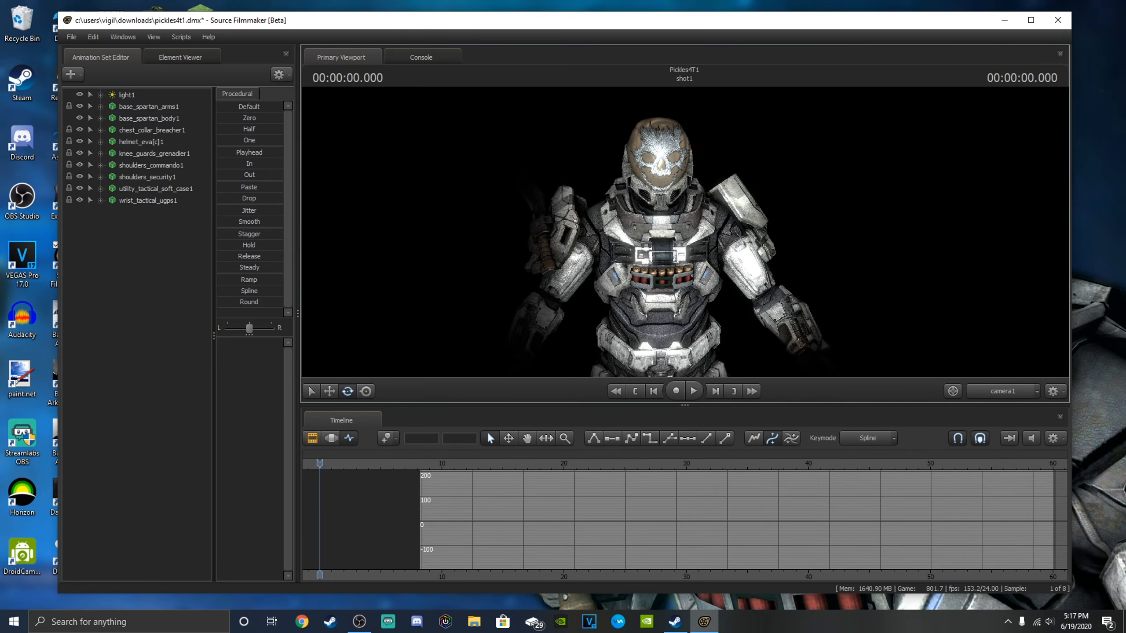
Move the whole locked Spartan with the rootTransform control of base_spartan_body1.
click(100, 118)
click(111, 127)
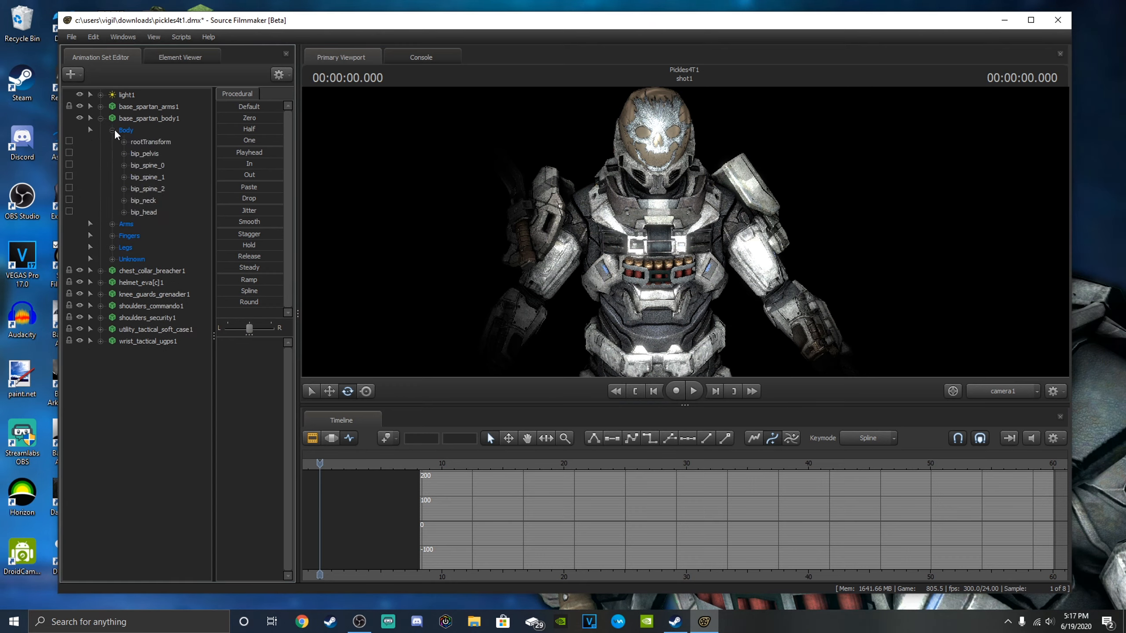
click(137, 140)
key(s)
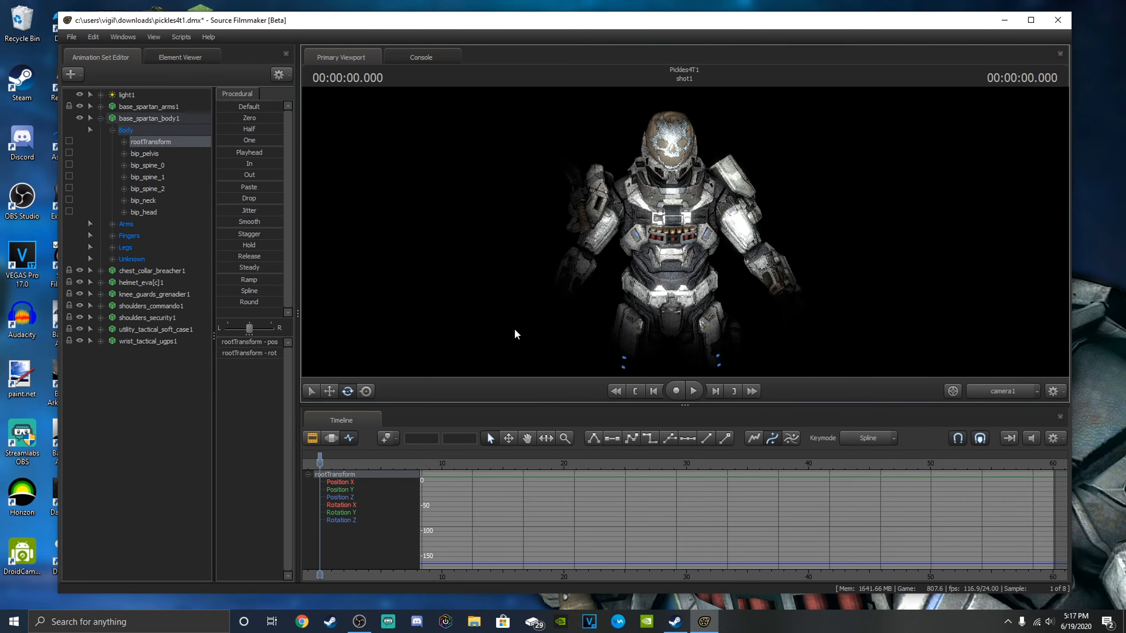
click(329, 394)
drag(487, 283, 488, 355)
key(s)
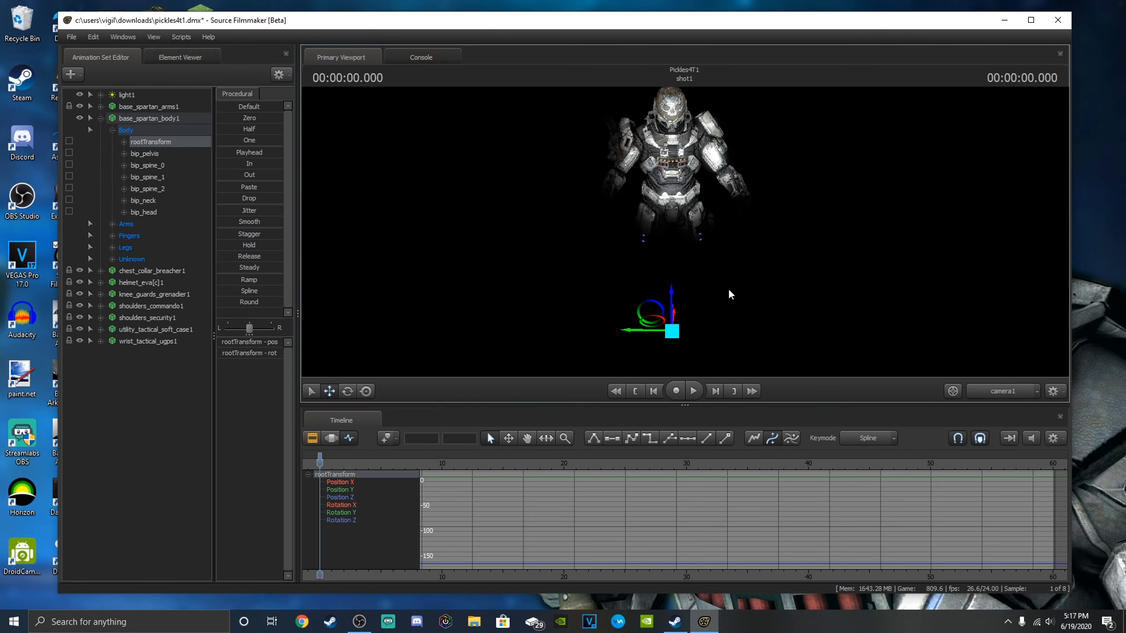
mouse_move(673, 333)
mouse_down()
mouse_move(644, 331)
mouse_move(696, 330)
mouse_move(641, 322)
mouse_move(696, 311)
mouse_move(724, 334)
mouse_move(655, 337)
mouse_move(701, 316)
mouse_move(671, 345)
mouse_move(679, 326)
mouse_up()
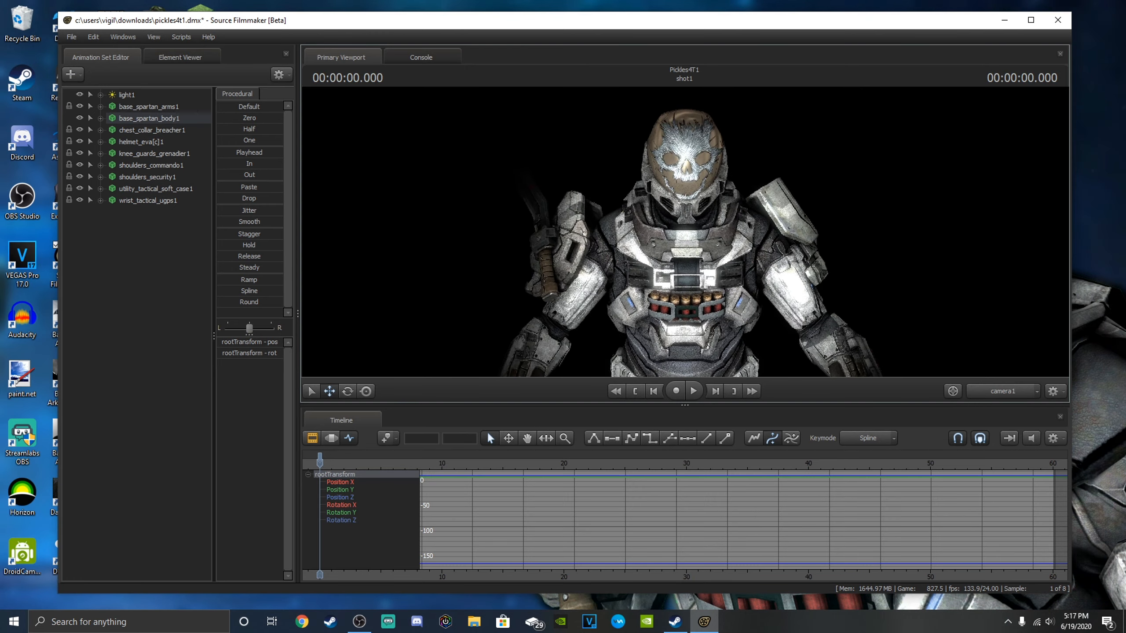
Set the Gender body group of base_spartan_body1 to body_male_cyborg.dmx.
drag(685, 233, 419, 205)
key(s)
key(w)
key(s)
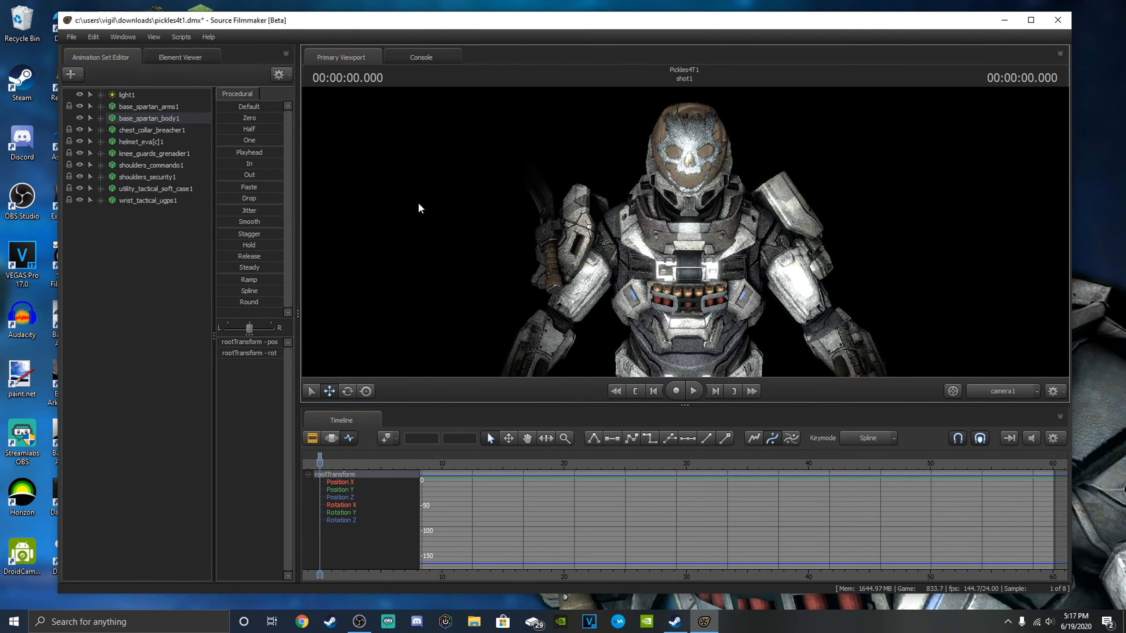
click(154, 117)
right_click(154, 117)
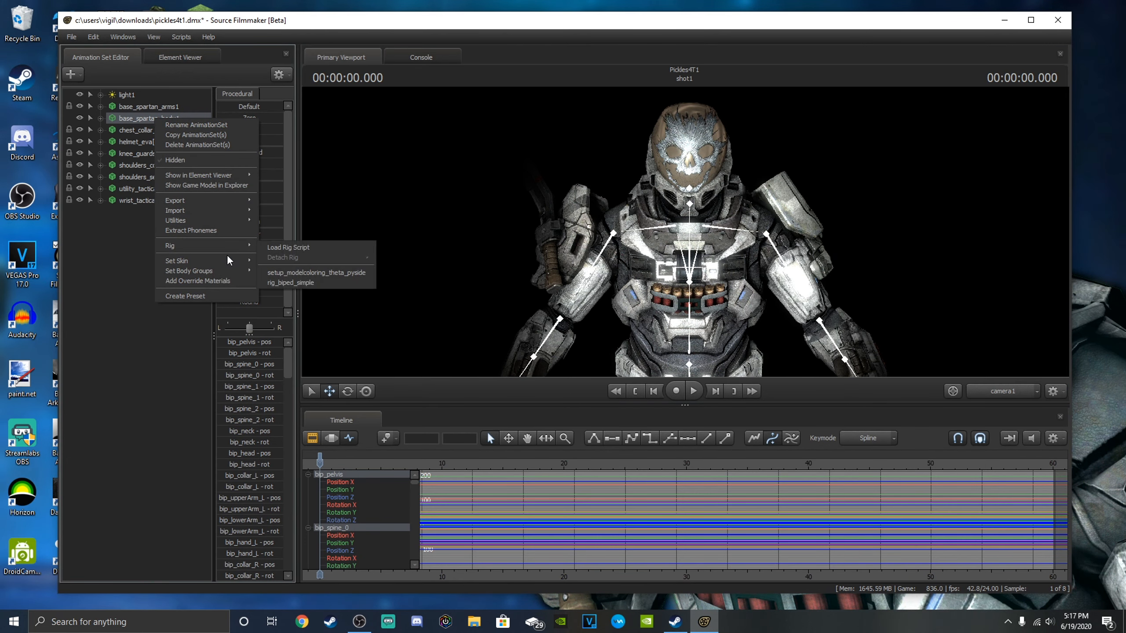
mouse_move(228, 267)
mouse_move(272, 269)
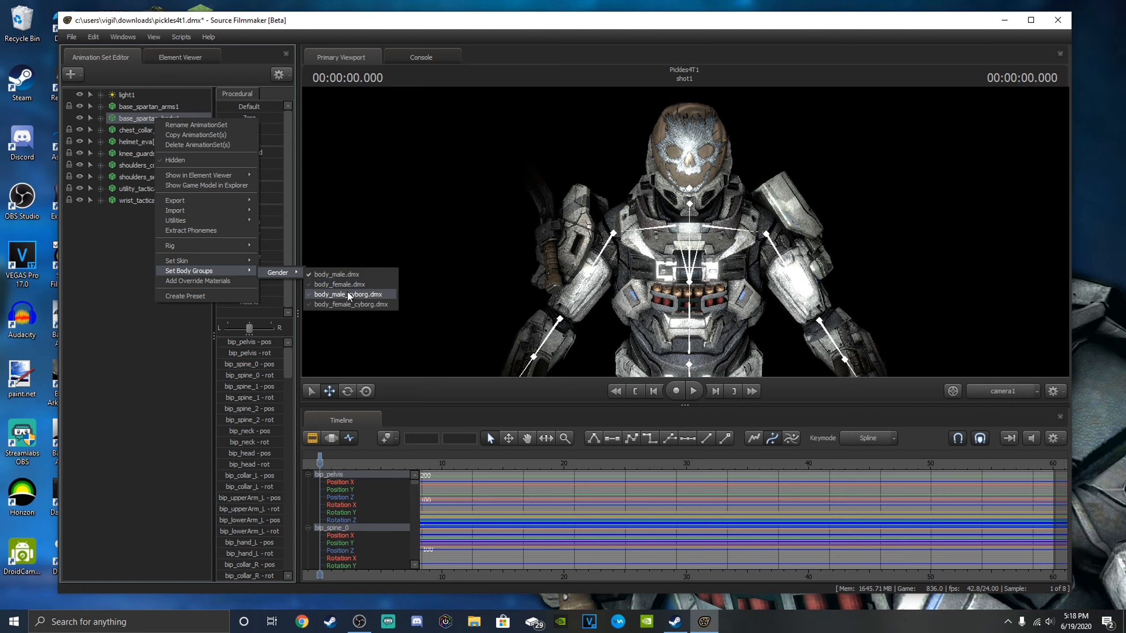
click(349, 294)
drag(598, 275, 525, 335)
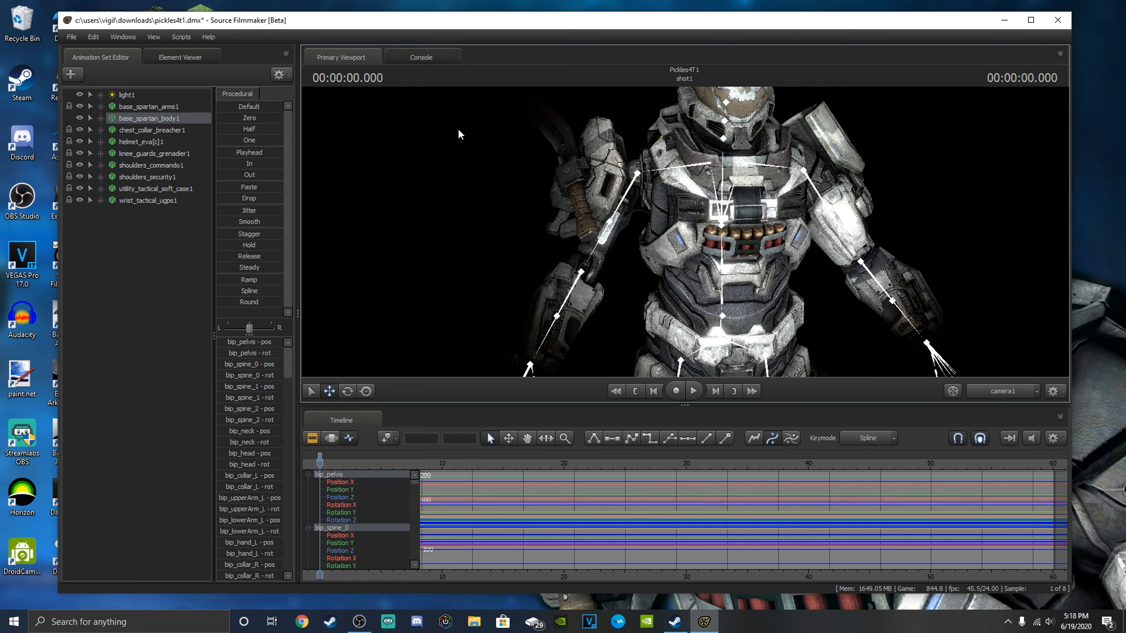
Set the Gender body group of base_spartan_arms1 to arms_male_cyborg.dmx and deselect the model.
right_click(161, 106)
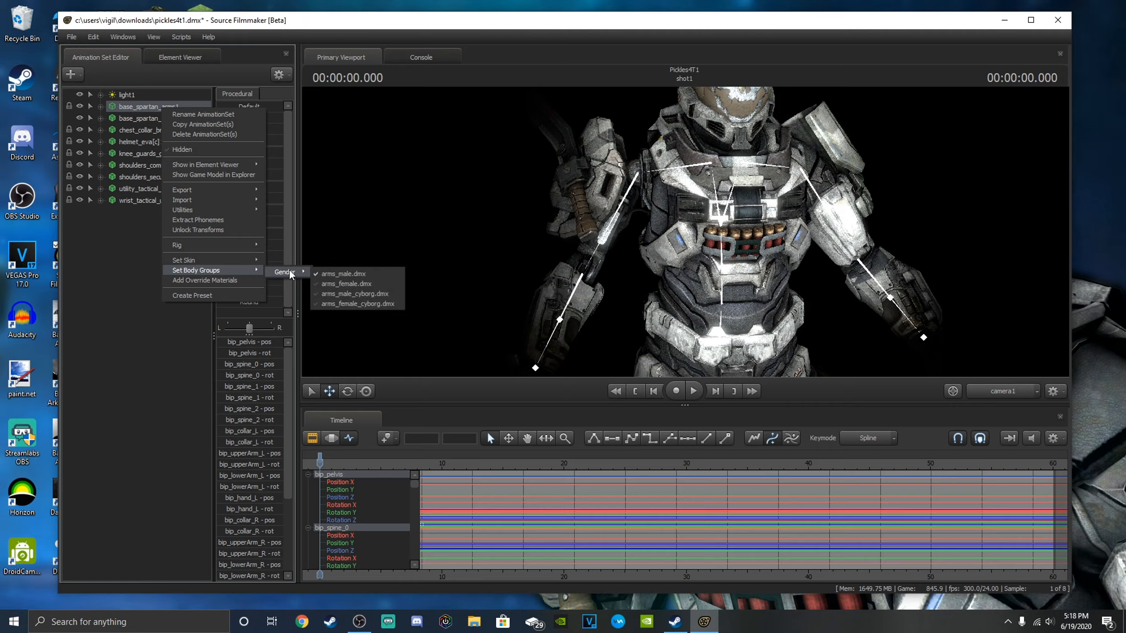
click(342, 288)
drag(642, 268, 700, 246)
key(s)
key(w)
key(s)
key(w)
key(s)
click(155, 240)
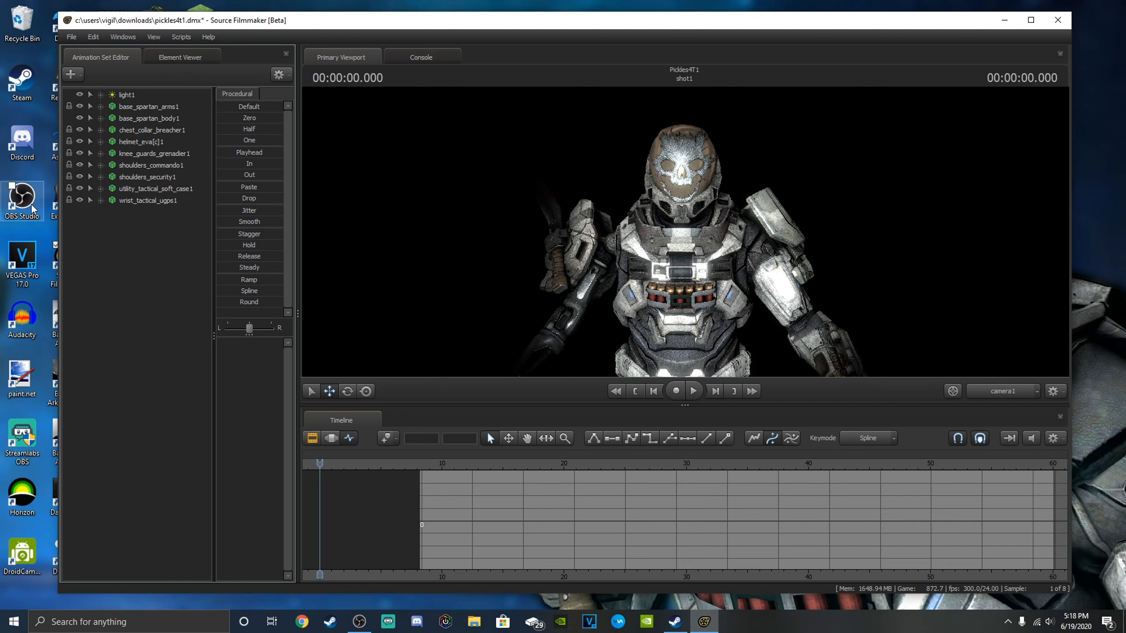
Change the skin of base_spartan_arms1 to 4.
right_click(155, 106)
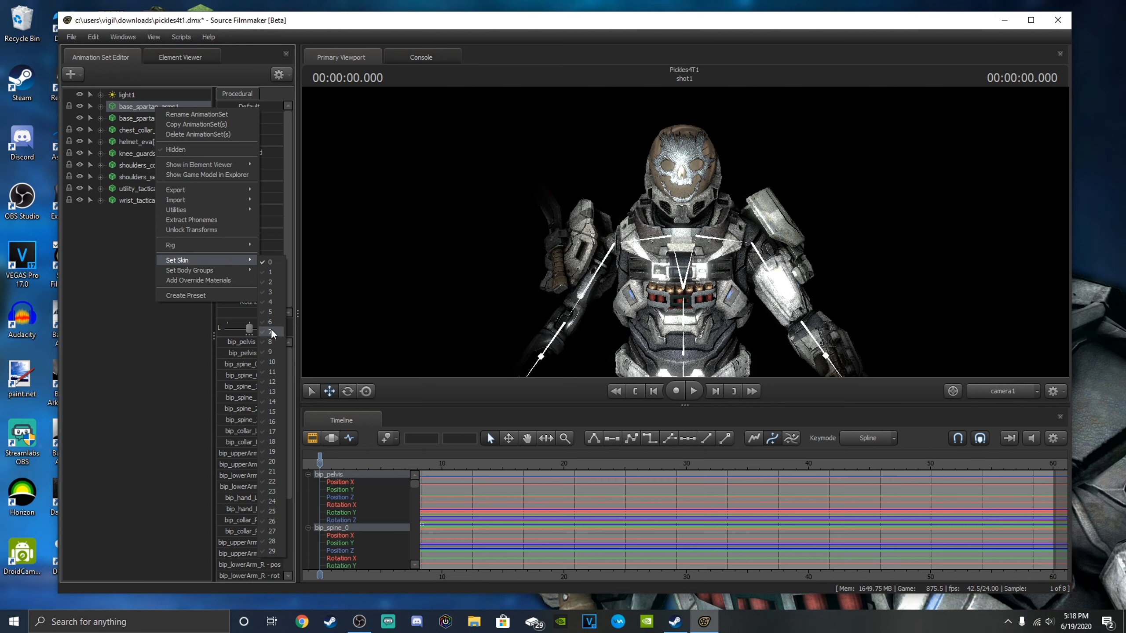
click(270, 302)
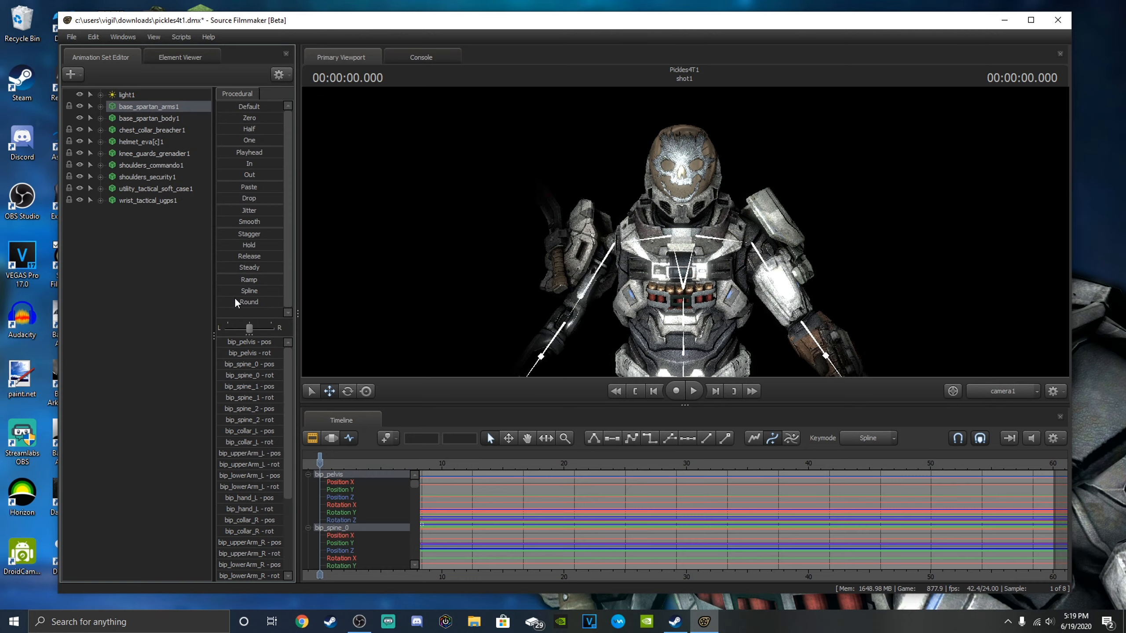
drag(790, 316, 827, 336)
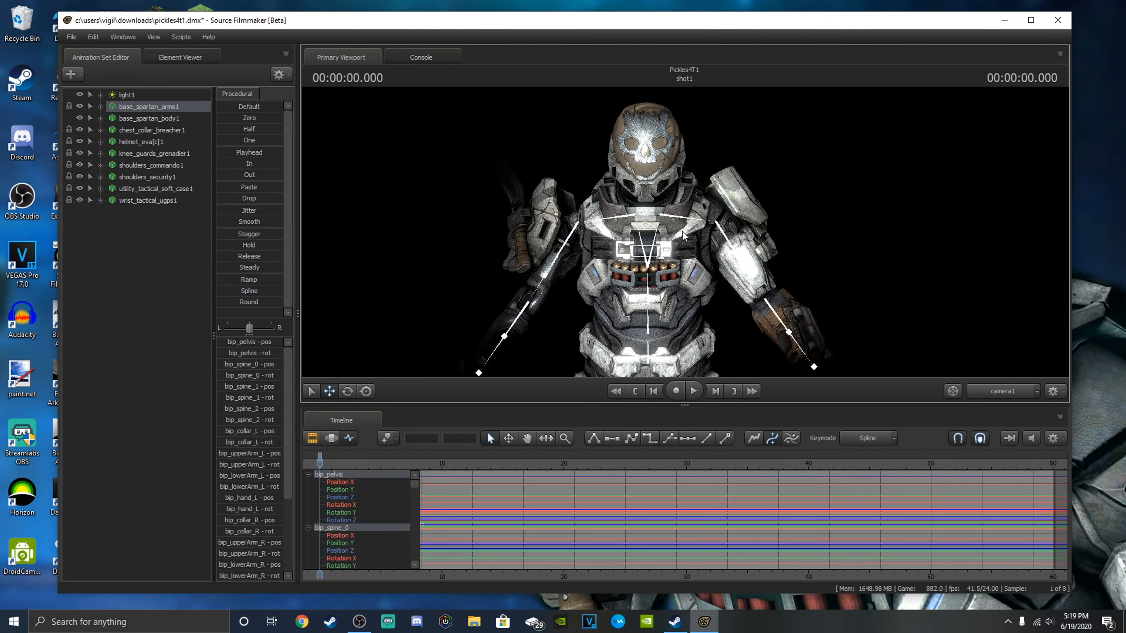
Apply skin 4 to base_spartan_body1, chest_collar_breacher1 and the helmet.
right_click(141, 118)
click(262, 289)
right_click(150, 129)
right_click(143, 141)
mouse_move(195, 294)
click(264, 315)
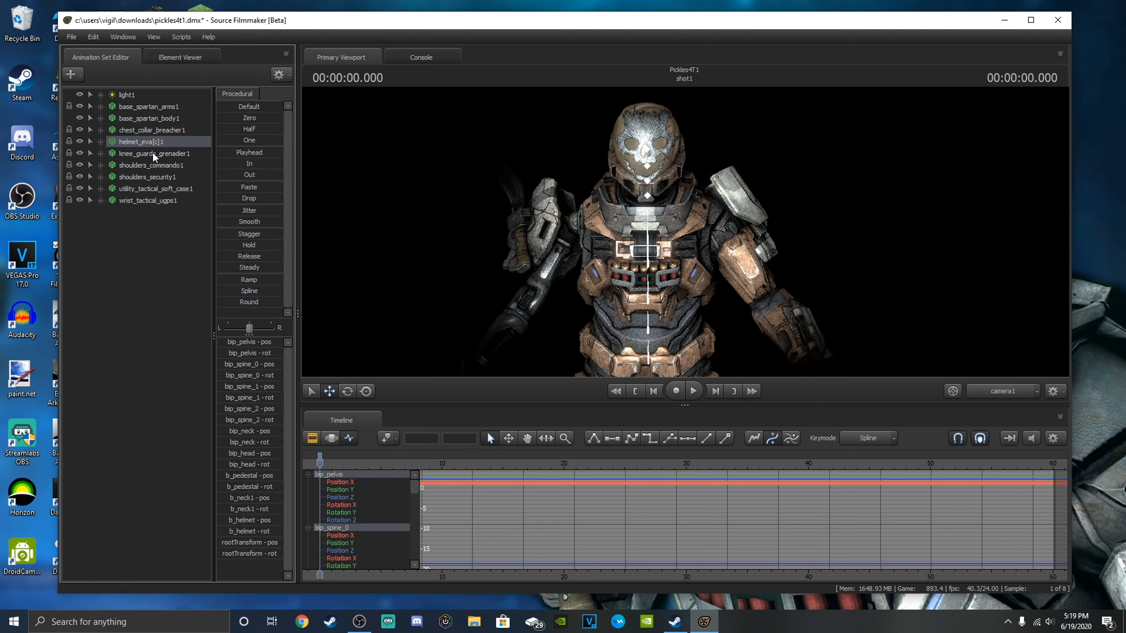
Apply skin 4 to the knee guards, both shoulder pieces and the wrist piece.
right_click(153, 153)
click(268, 347)
right_click(153, 165)
click(265, 359)
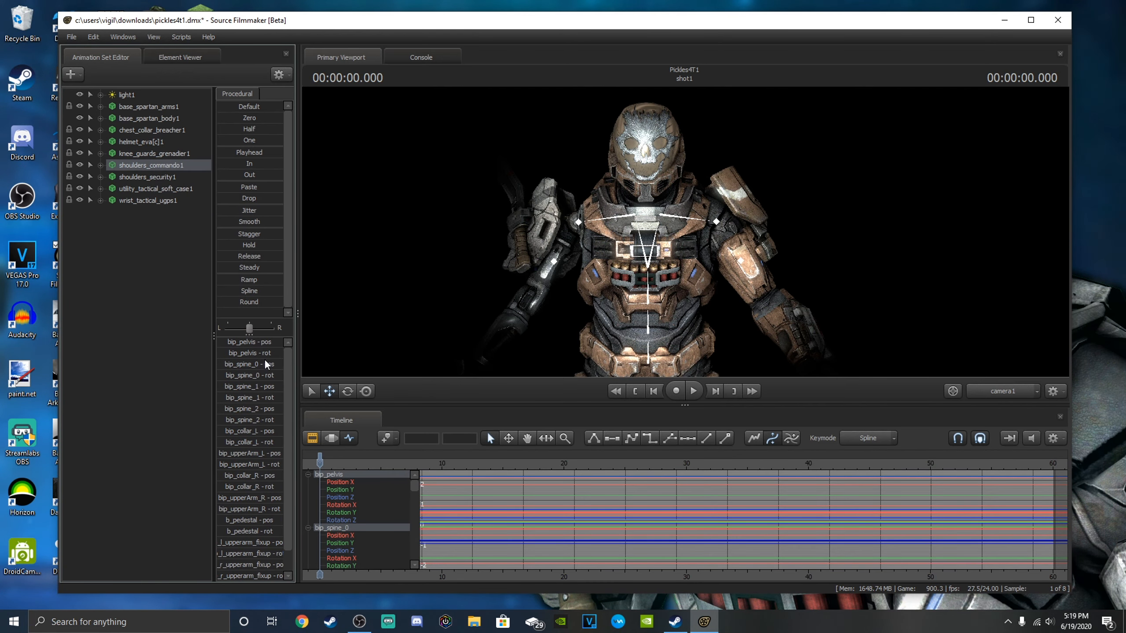
right_click(169, 177)
click(283, 366)
right_click(162, 202)
mouse_move(208, 353)
click(281, 361)
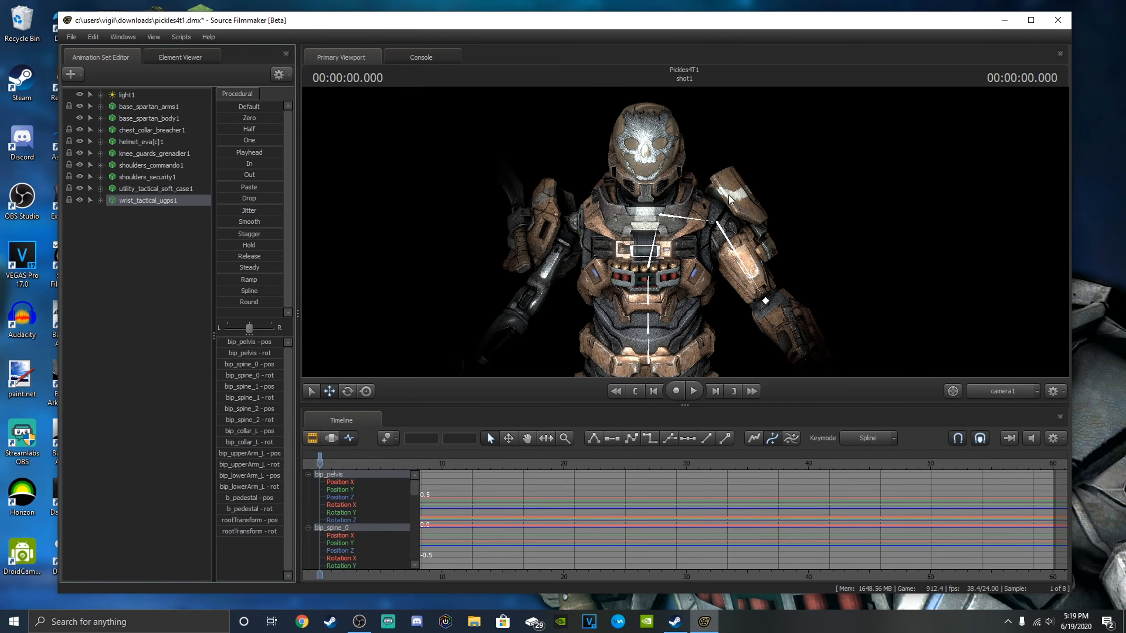
Examine the recoloured Spartan armour from different angles and distances.
mouse_move(730, 200)
mouse_down()
mouse_move(735, 224)
mouse_move(758, 200)
mouse_move(665, 215)
mouse_move(734, 212)
mouse_move(733, 240)
mouse_move(733, 213)
mouse_move(760, 206)
mouse_move(731, 217)
mouse_move(714, 266)
mouse_move(705, 217)
mouse_move(724, 208)
mouse_up()
key(a)
key(d)
key(a)
key(w)
key(a)
key(s)
key(d)
key(a)
key(w)
key(s)
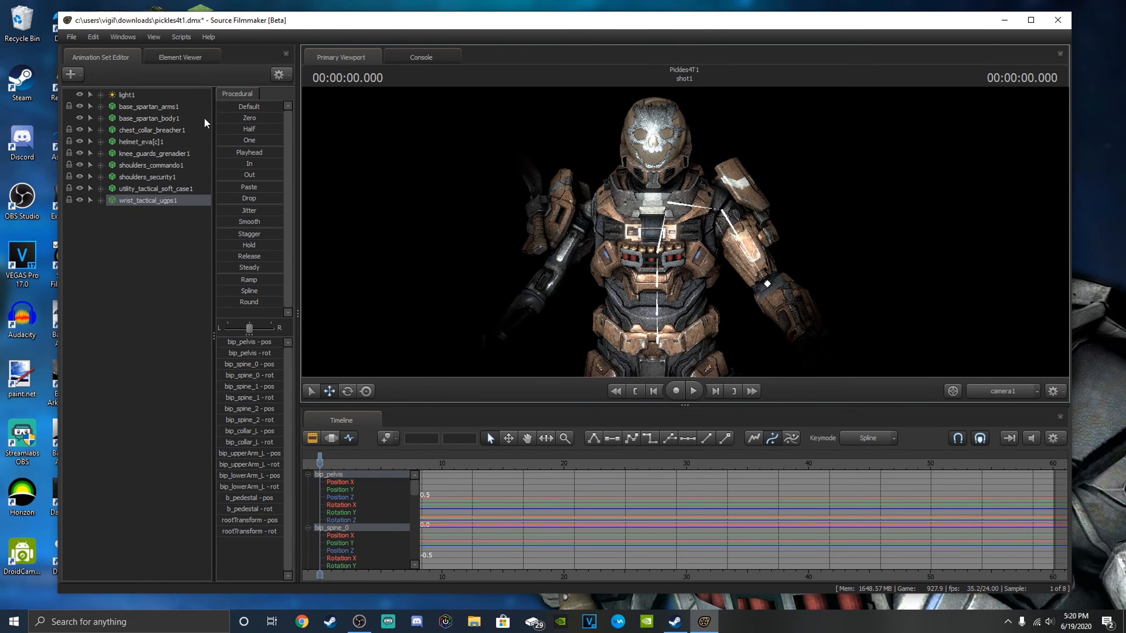
Switch base_spartan_arms1 and shoulders_security1 to skin 2.
click(162, 107)
right_click(162, 108)
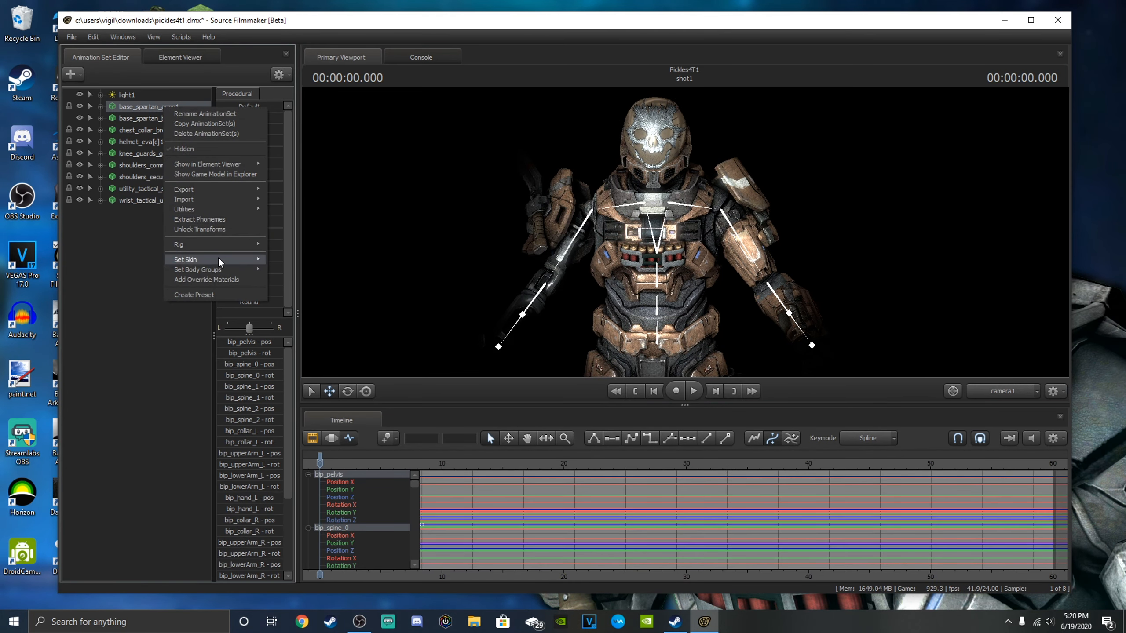
mouse_move(259, 260)
click(287, 281)
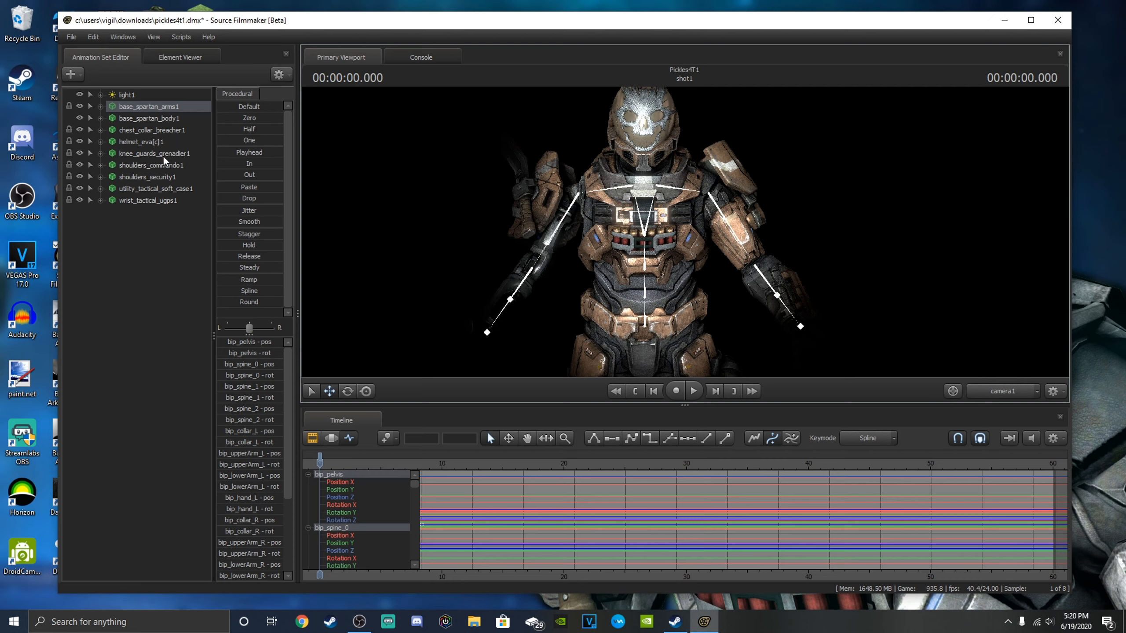
click(164, 176)
drag(452, 174, 373, 225)
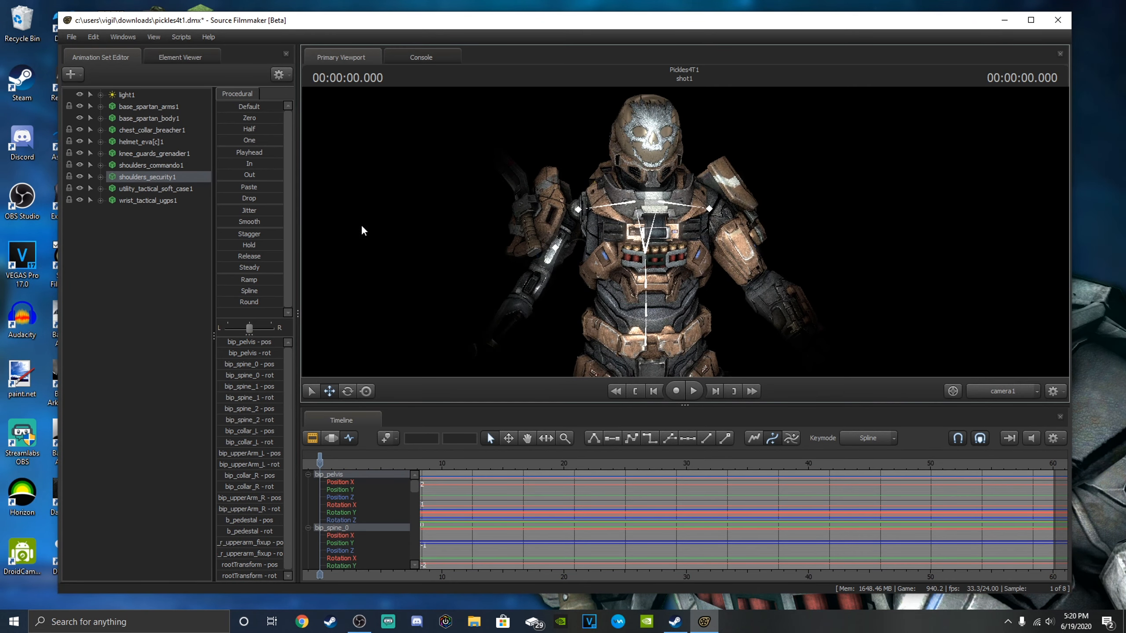
right_click(189, 178)
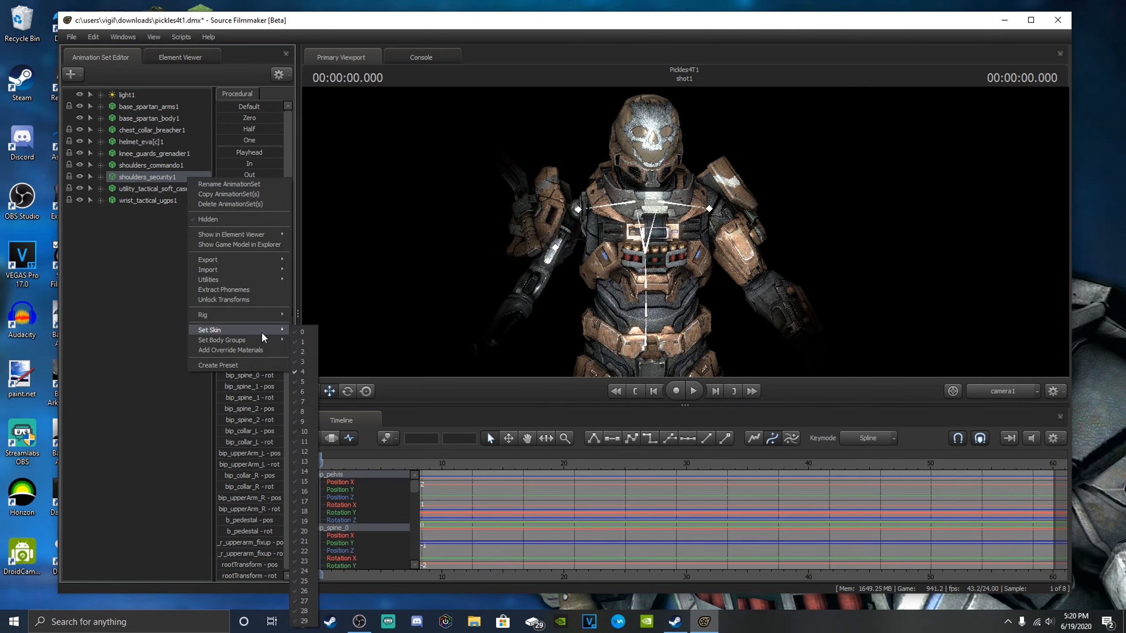
mouse_move(266, 339)
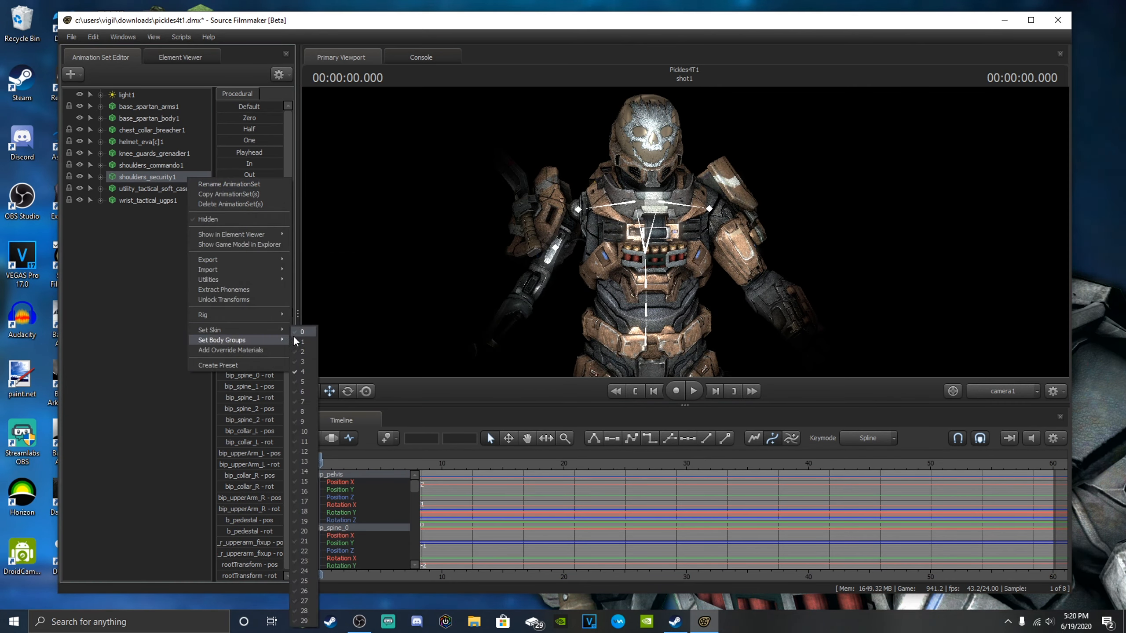
click(313, 351)
drag(522, 250, 574, 224)
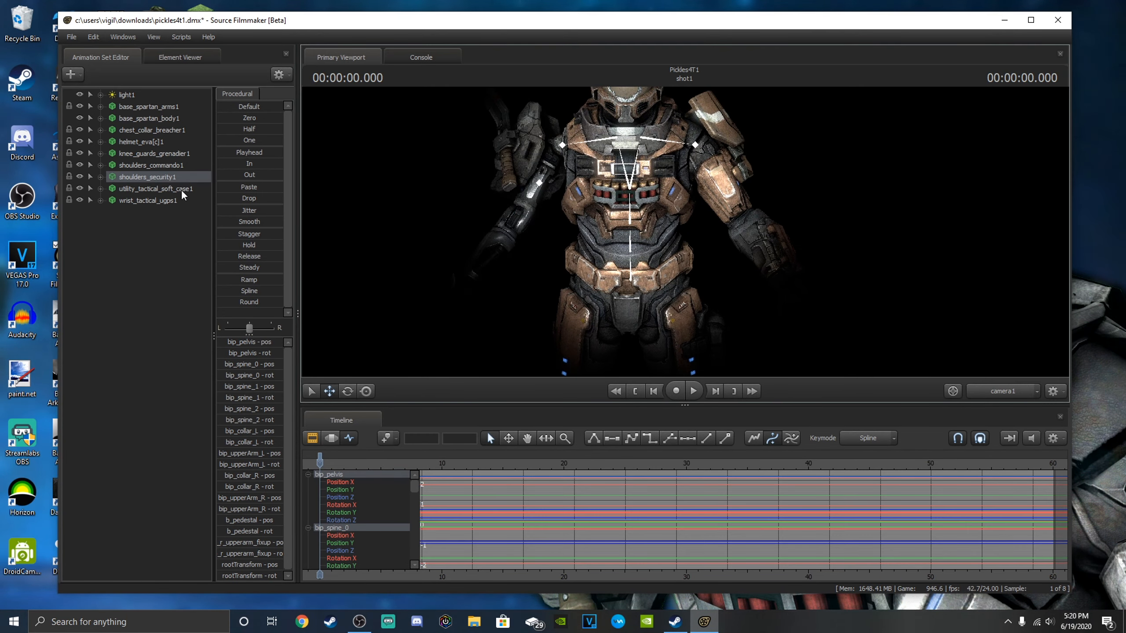
Choose a different skin for knee_guards_grenadier1.
click(171, 153)
right_click(171, 152)
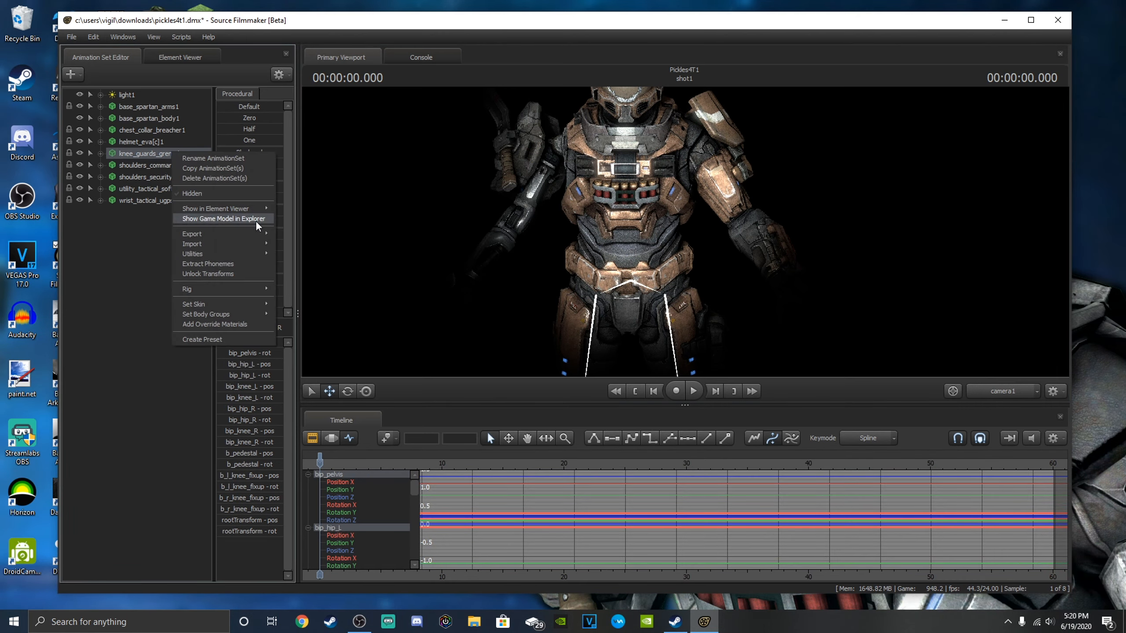
mouse_move(229, 305)
click(294, 320)
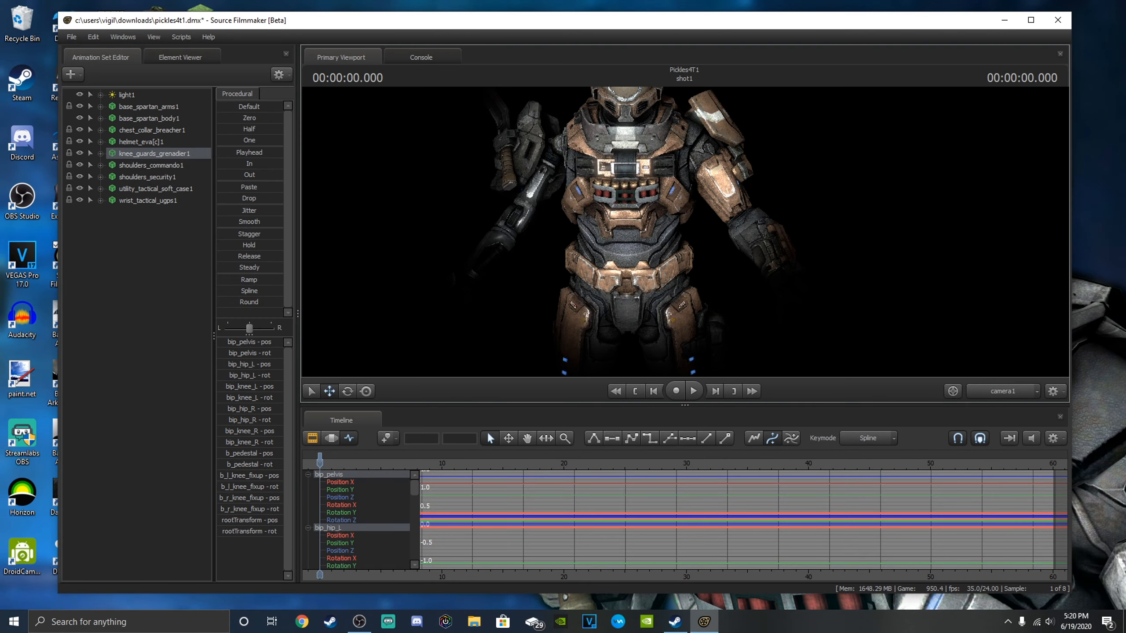
Set the helmet's Visor body group to helmet_eva[c]_visor_black.dmx.
key(w)
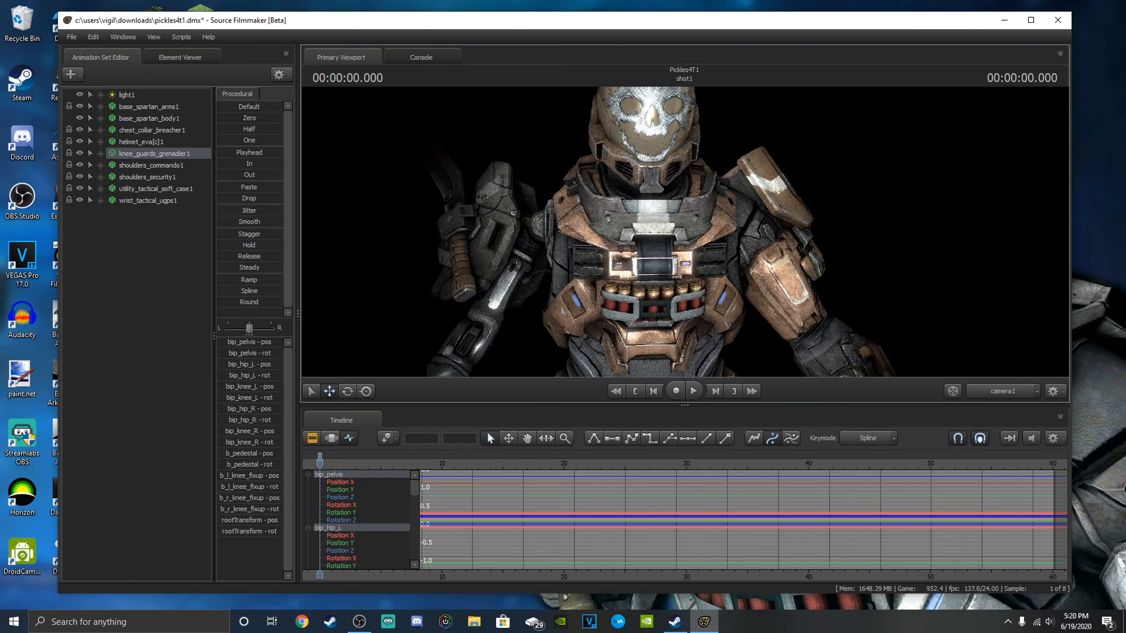
key(s)
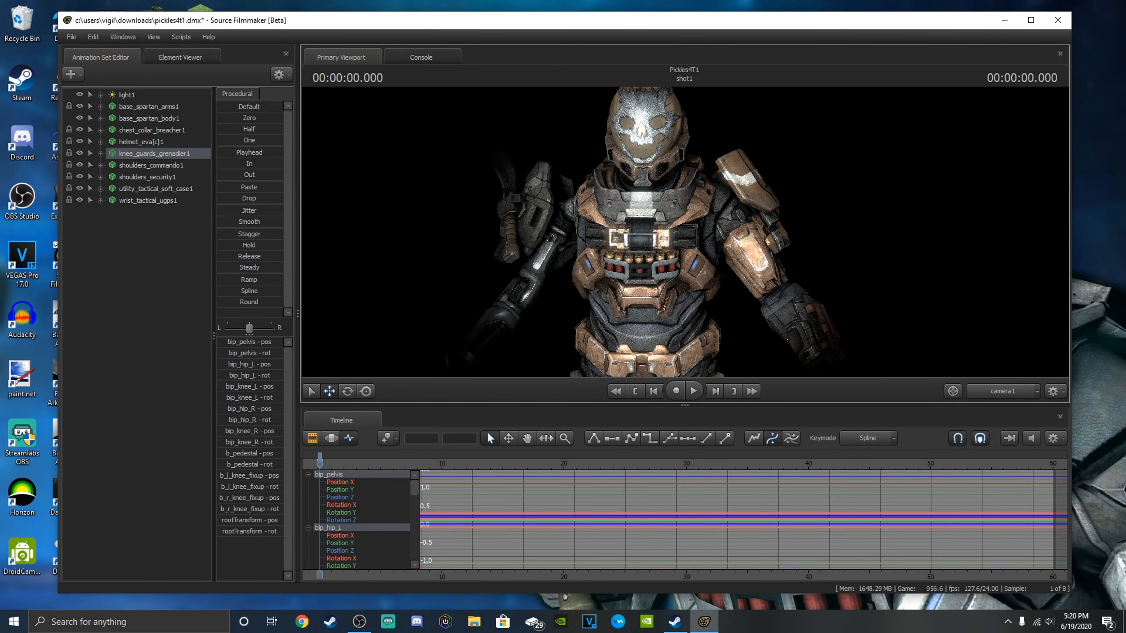
key(a)
key(d)
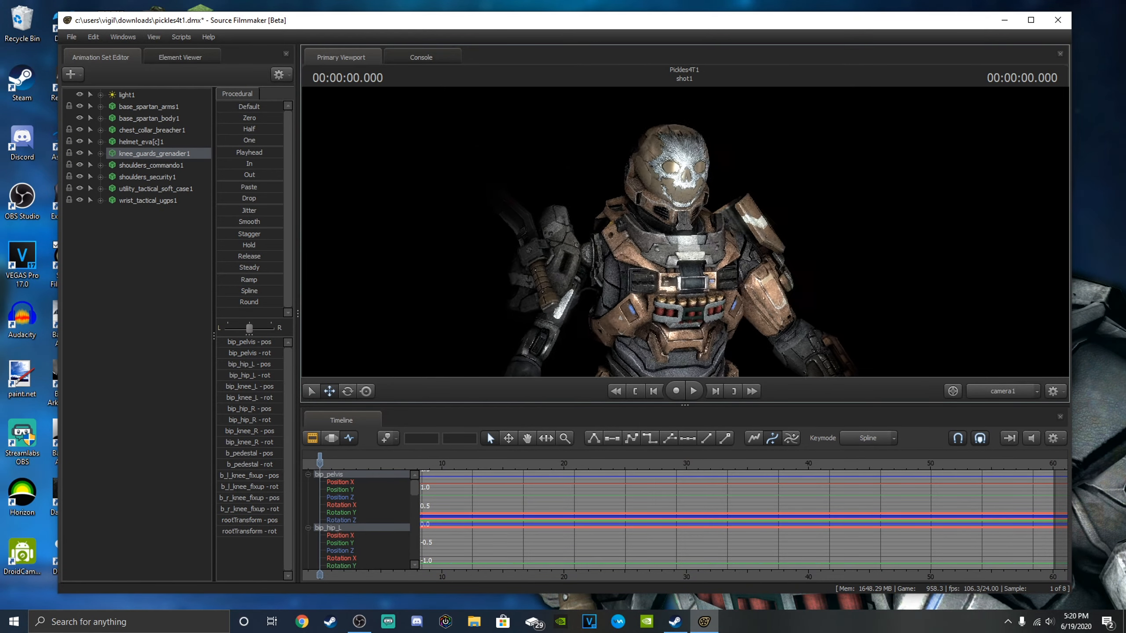
drag(638, 219, 664, 230)
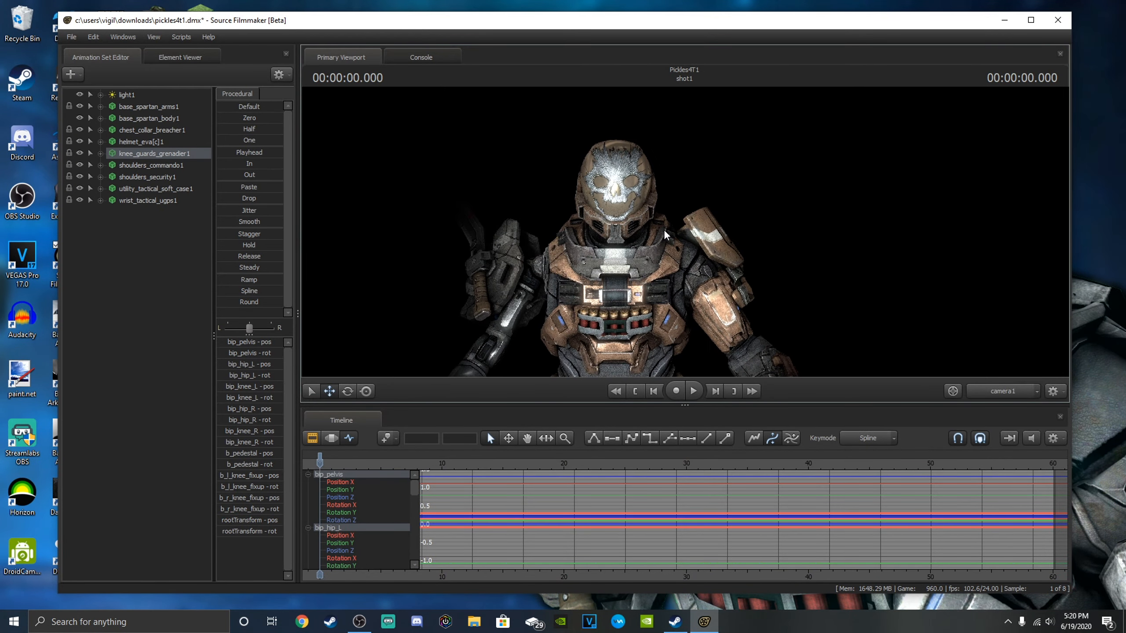
click(163, 141)
right_click(163, 140)
mouse_move(229, 302)
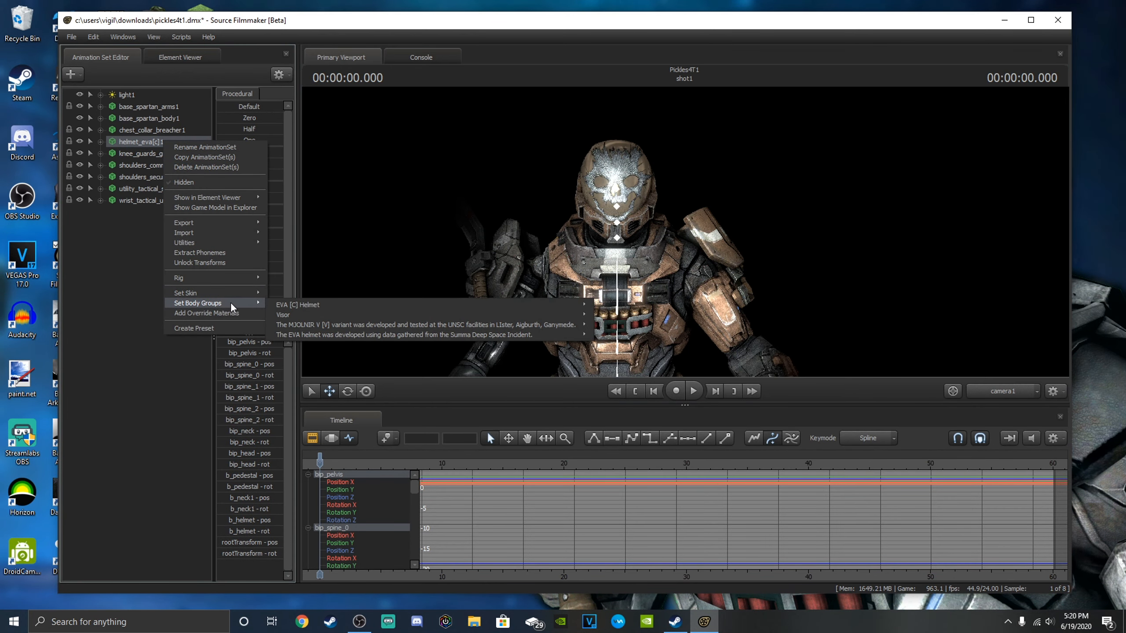
mouse_move(513, 308)
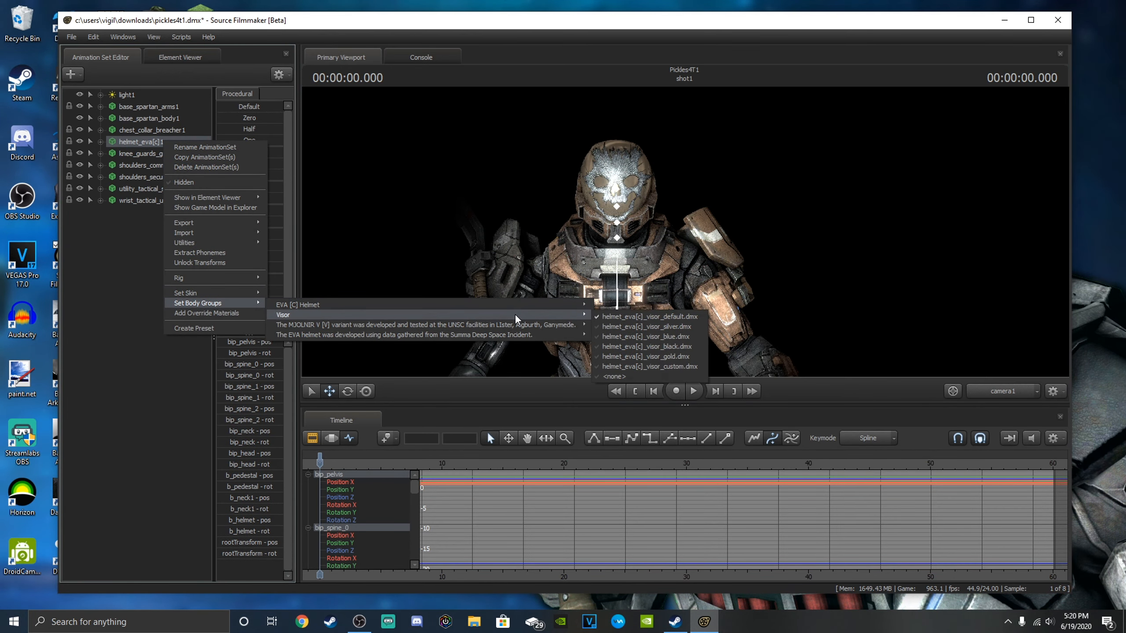
click(630, 346)
drag(619, 297, 611, 218)
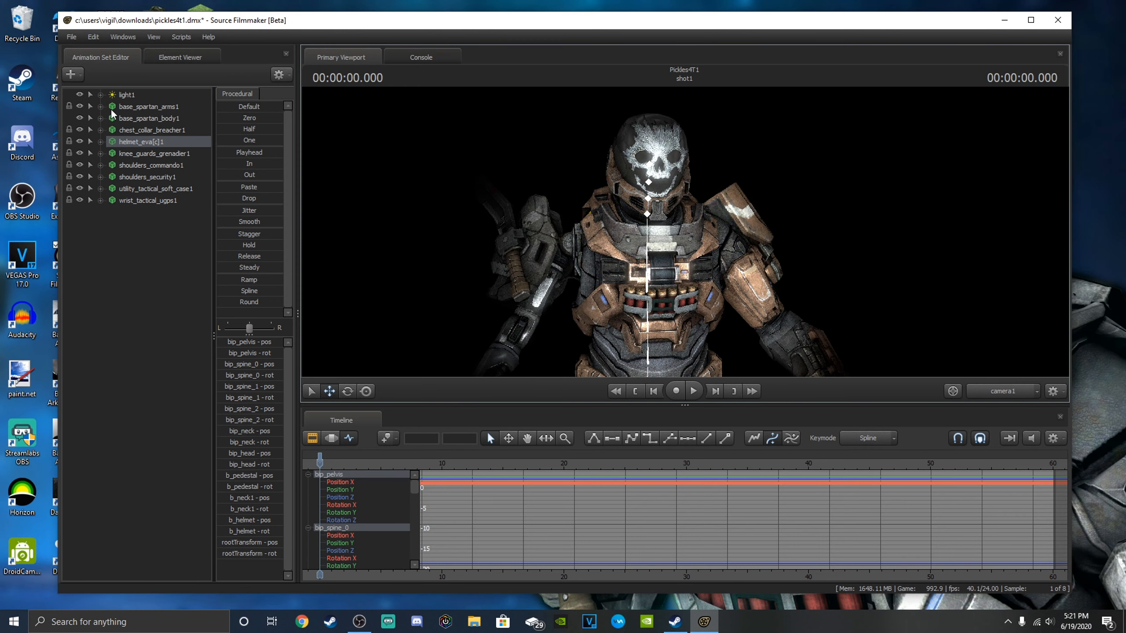
Rotate the bip_head bone in the Body group of base_spartan_body1 to turn the Spartan's head.
click(101, 118)
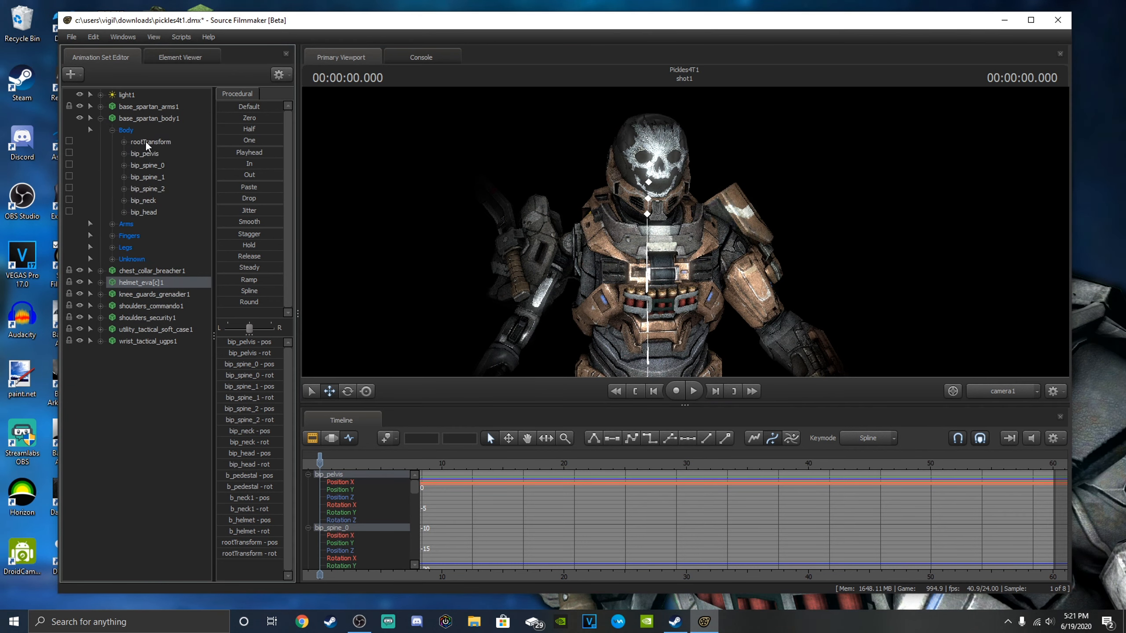
click(143, 212)
click(347, 391)
mouse_move(665, 177)
mouse_down()
mouse_move(654, 192)
mouse_move(640, 171)
mouse_move(663, 167)
mouse_up()
drag(718, 191, 685, 231)
key(w)
key(s)
key(w)
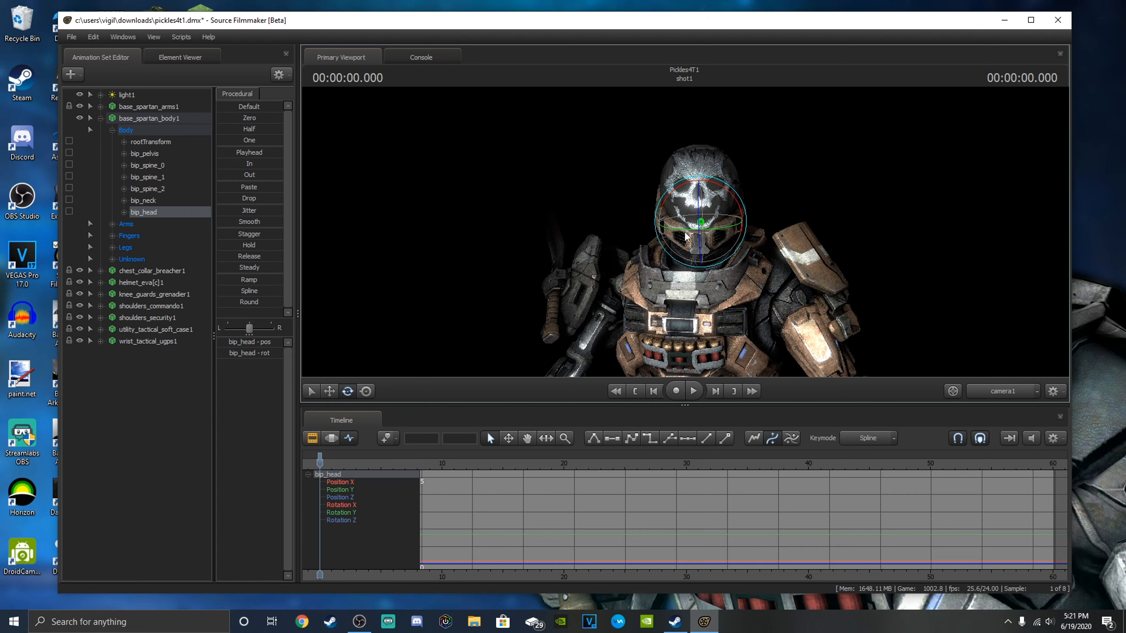
click(141, 404)
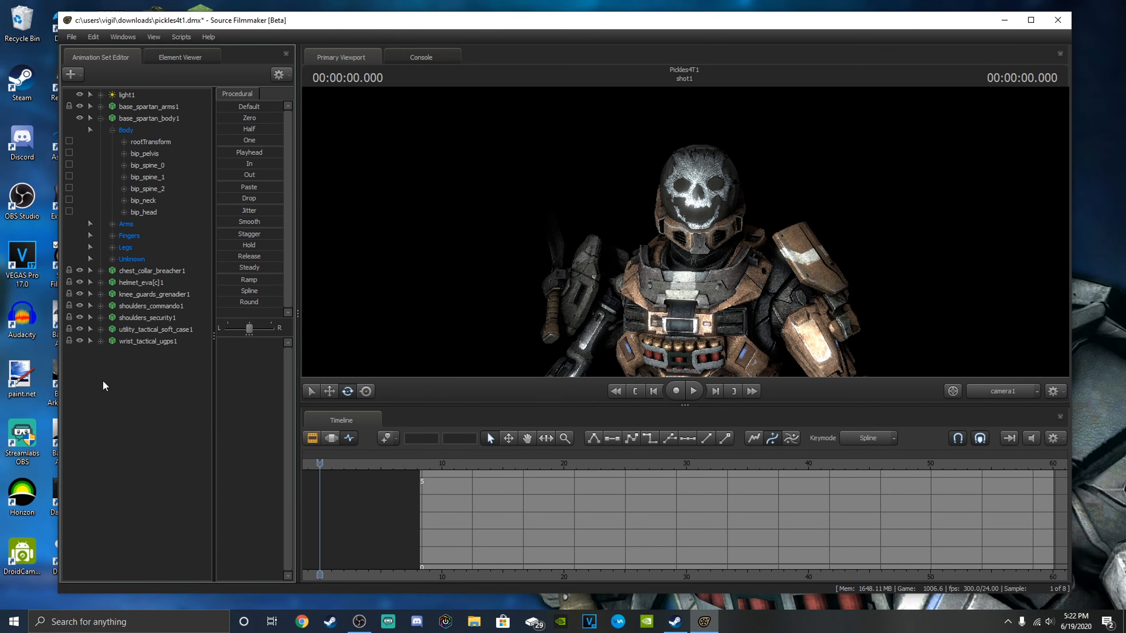
Rotate the bip_lowerArm_L bone of base_spartan_body1 slightly and look at the finger control groups.
click(113, 223)
click(153, 259)
drag(848, 354, 842, 360)
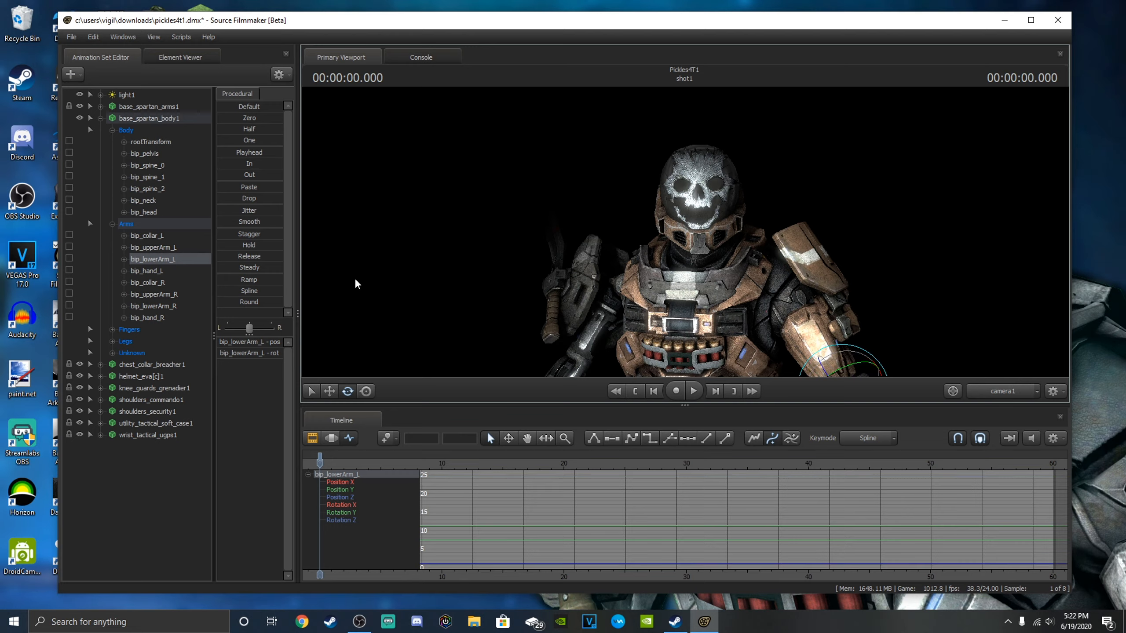
click(112, 330)
drag(433, 298, 485, 371)
drag(806, 163, 777, 89)
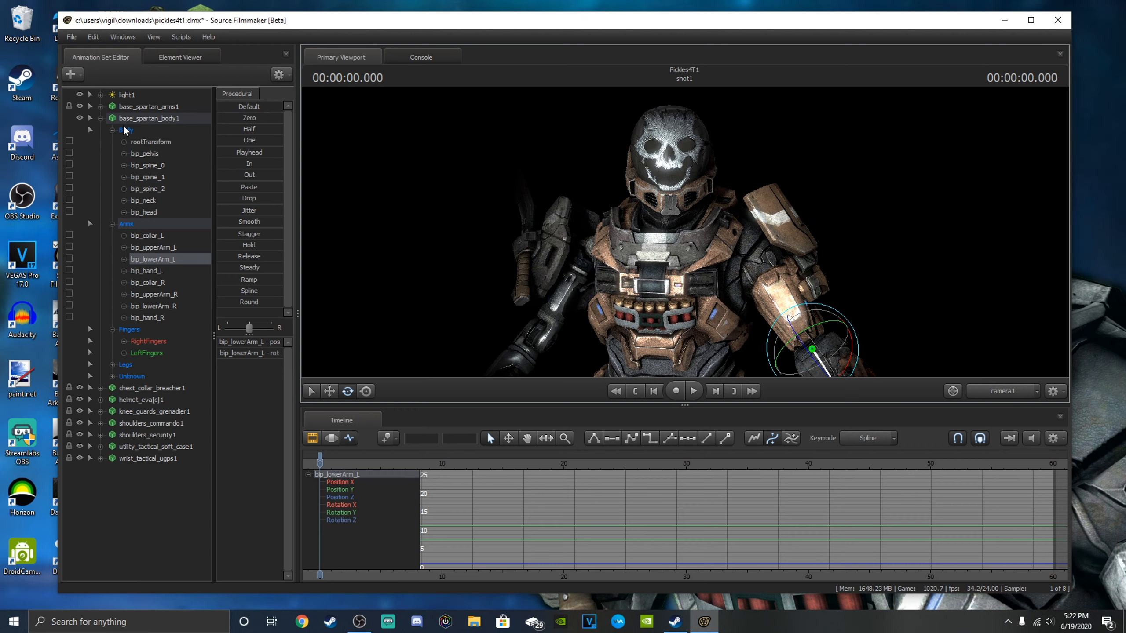
click(101, 118)
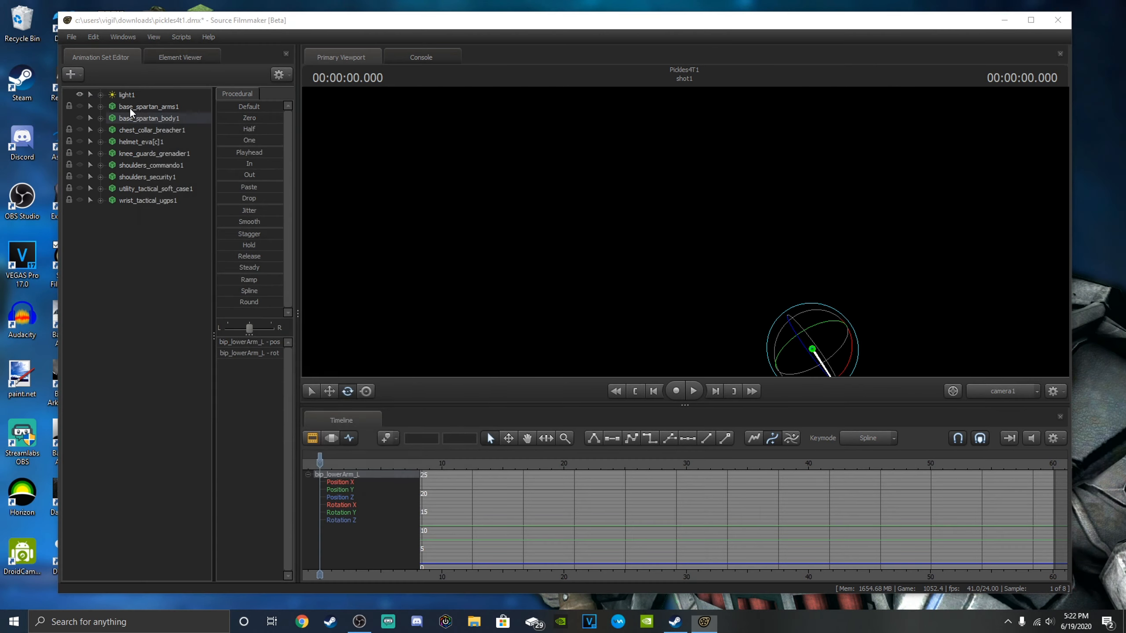
Preview the Spartan models in the halo4 folder and add the third listed one to the scene.
click(130, 107)
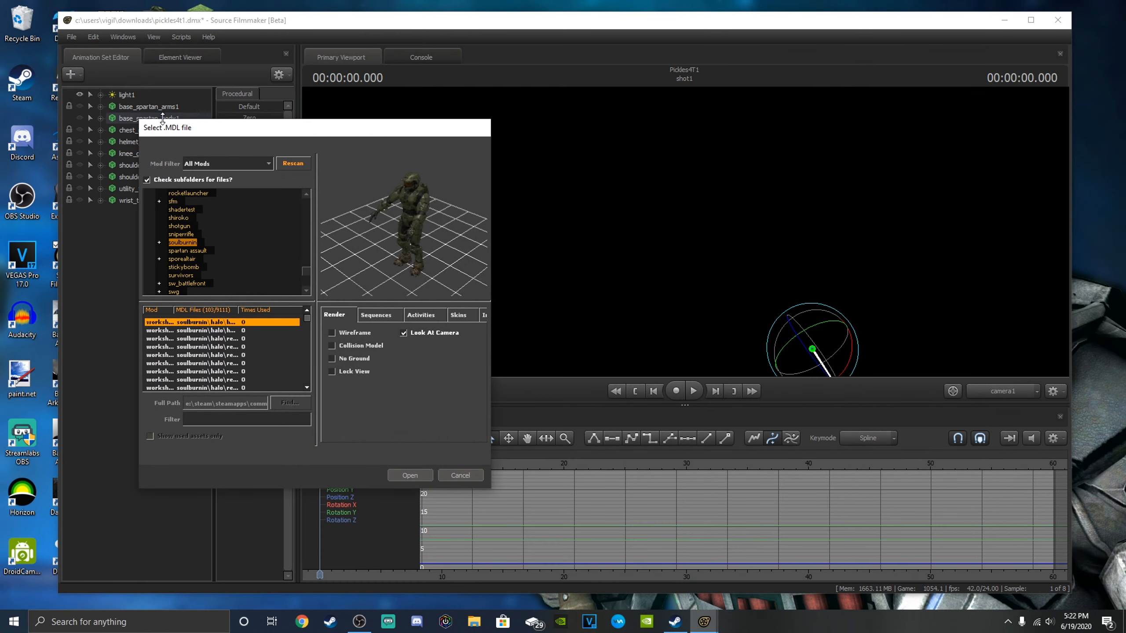
scroll(233, 243, up, 15)
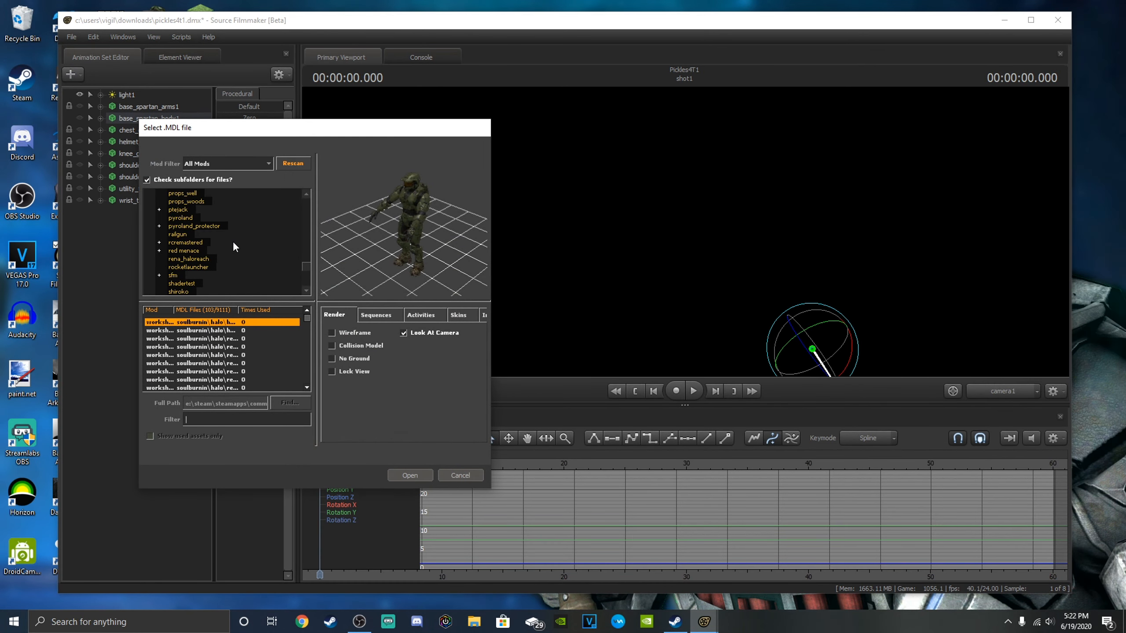
scroll(234, 243, up, 15)
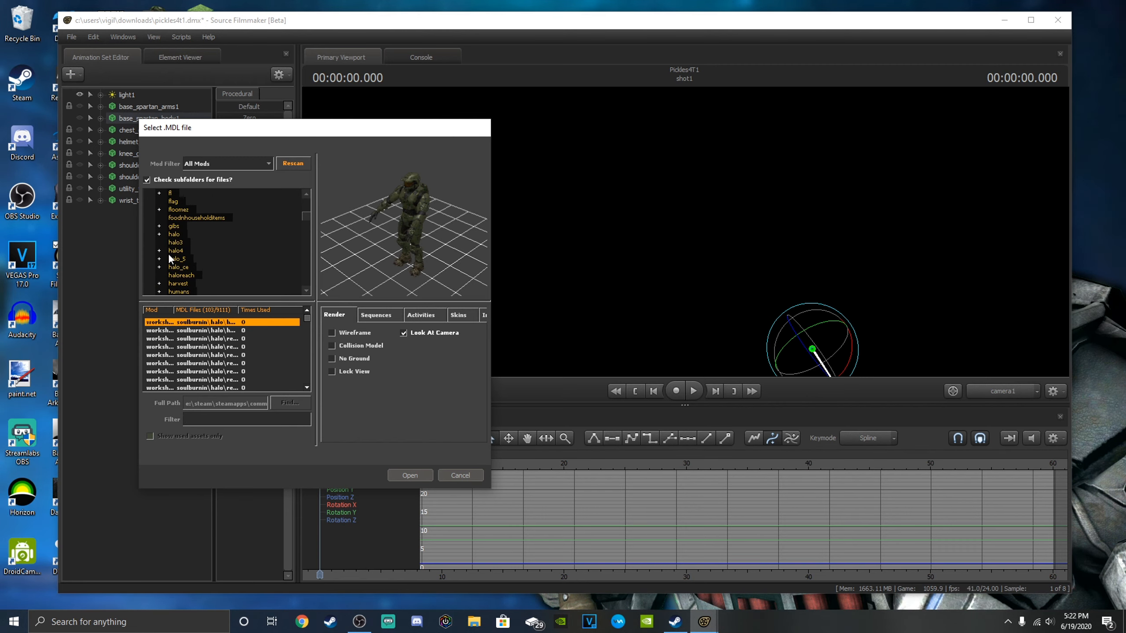
click(176, 251)
click(229, 354)
click(222, 330)
click(229, 339)
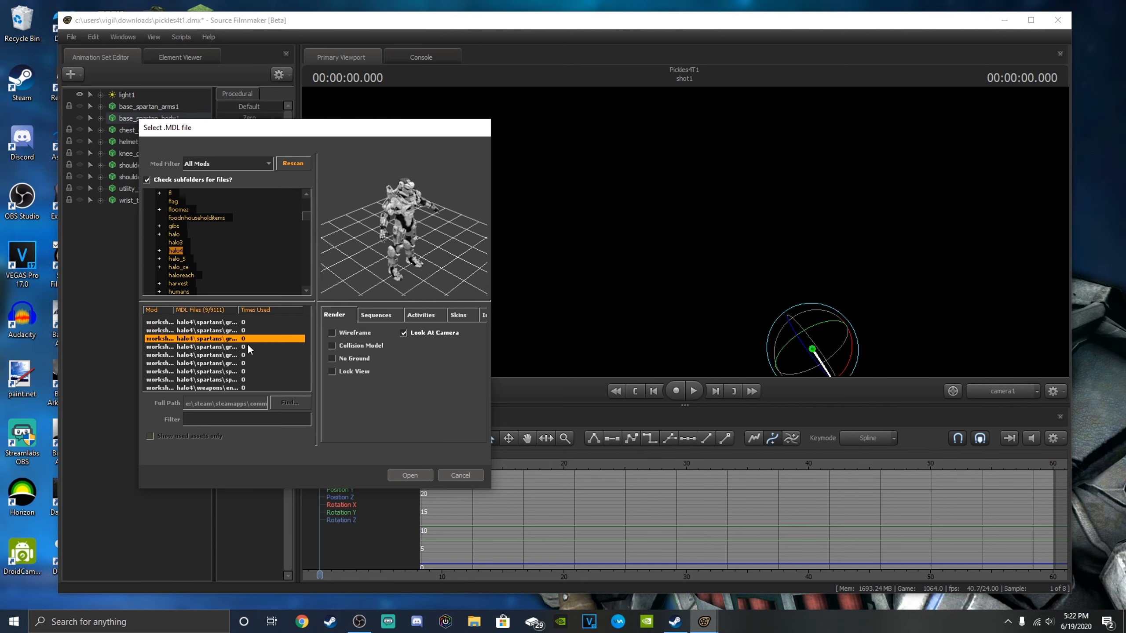
drag(406, 253, 376, 224)
click(416, 474)
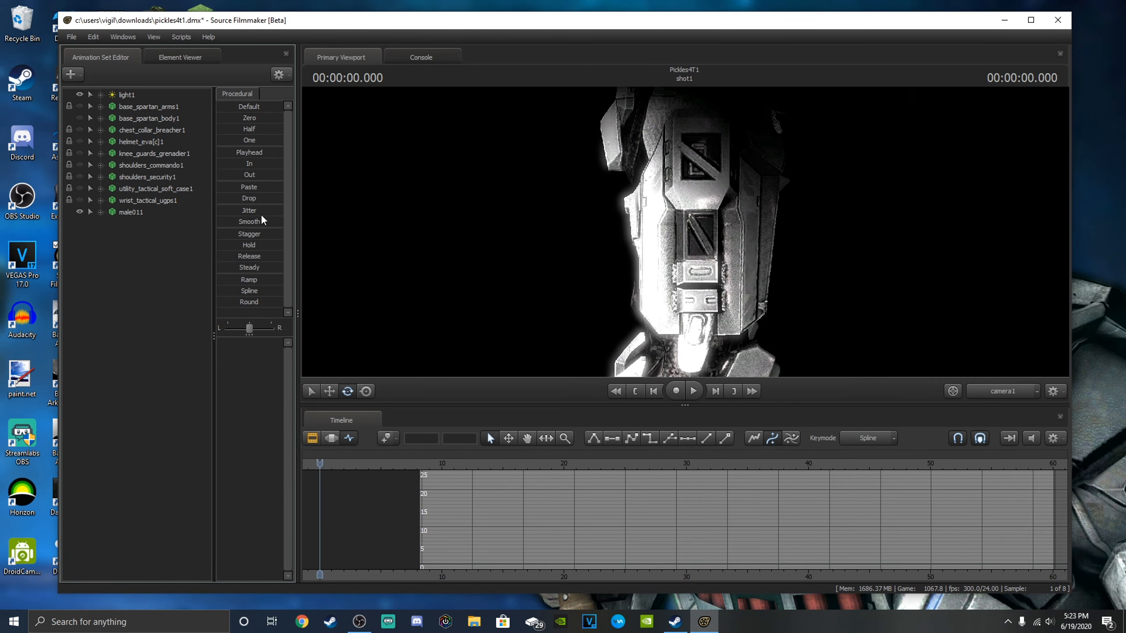
Reposition male011 by its rootTransform so the Spartan's front faces the camera.
click(101, 212)
click(112, 224)
click(135, 236)
right_click(275, 340)
click(299, 348)
alt+drag(620, 217, 676, 247)
drag(581, 224, 584, 281)
key(s)
drag(699, 330, 608, 293)
key(w)
key(s)
key(w)
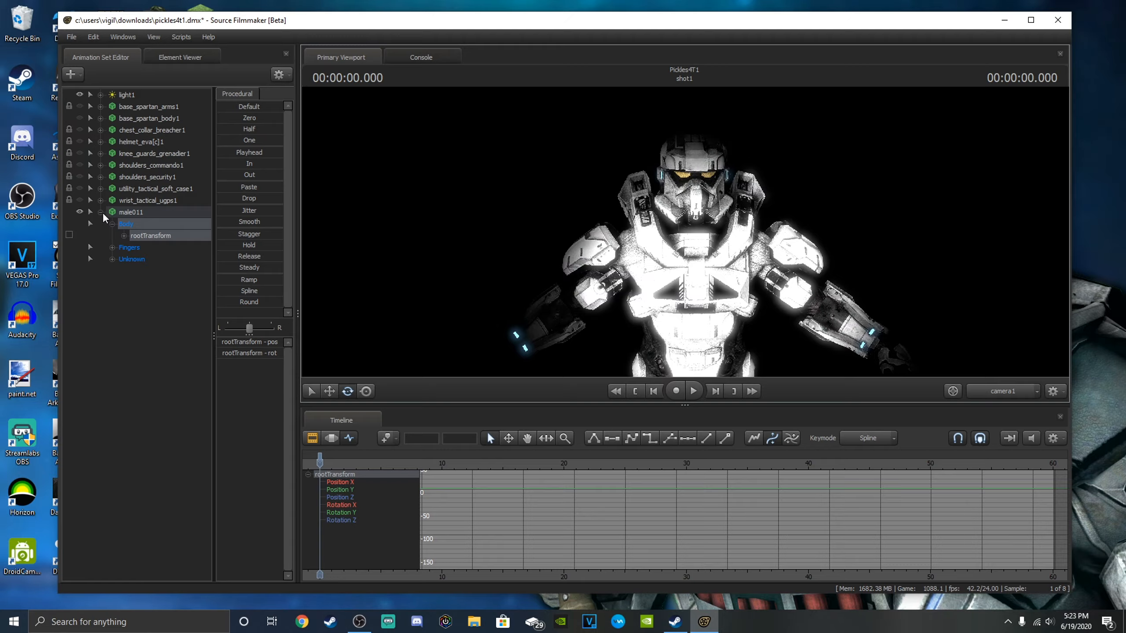
click(101, 212)
Examine the helmet, shoulders and chest armour of male011 from different distances.
drag(564, 279, 562, 257)
key(w)
key(s)
key(s)
key(w)
key(s)
key(w)
key(s)
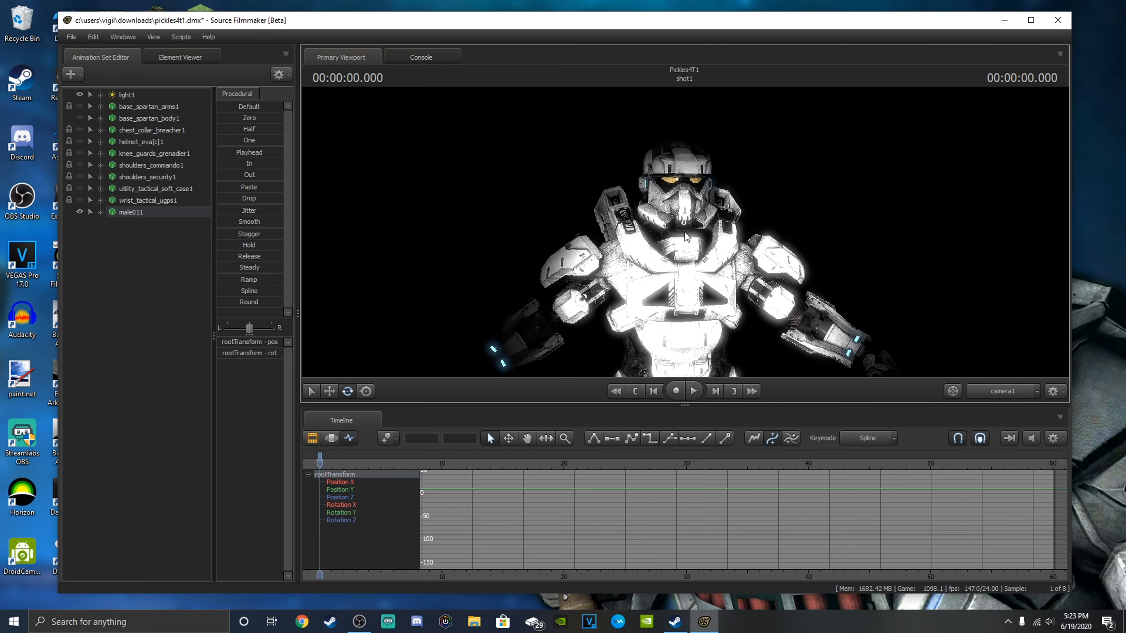
Set the right_shoulder body group of male011 to r_shoulder_mark_vi.smd.
right_click(130, 212)
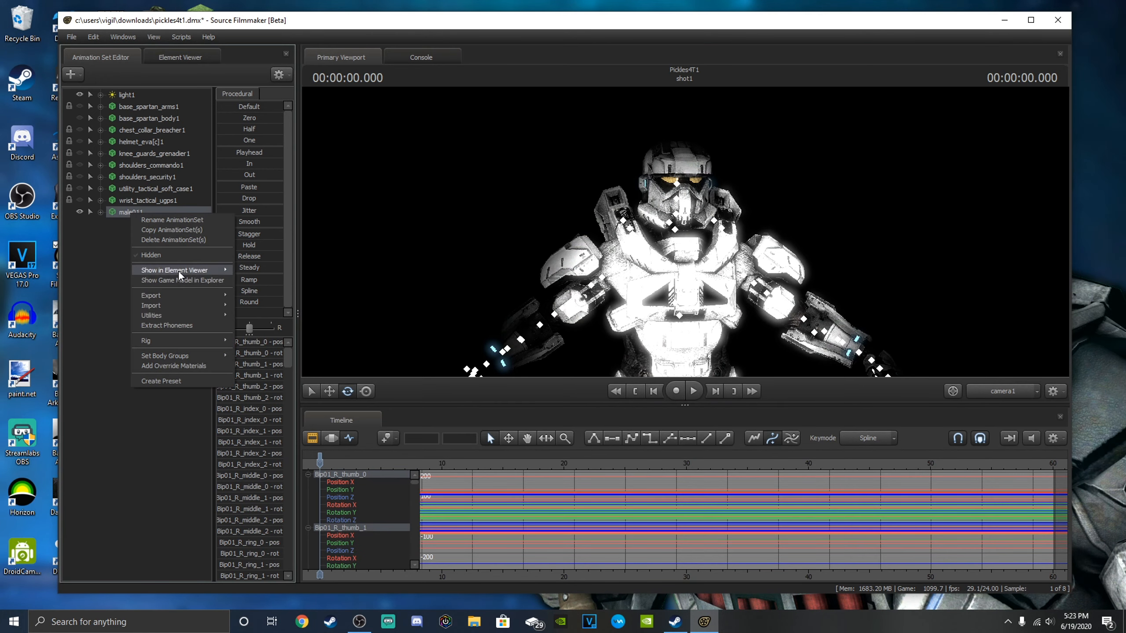
mouse_move(188, 352)
mouse_move(249, 360)
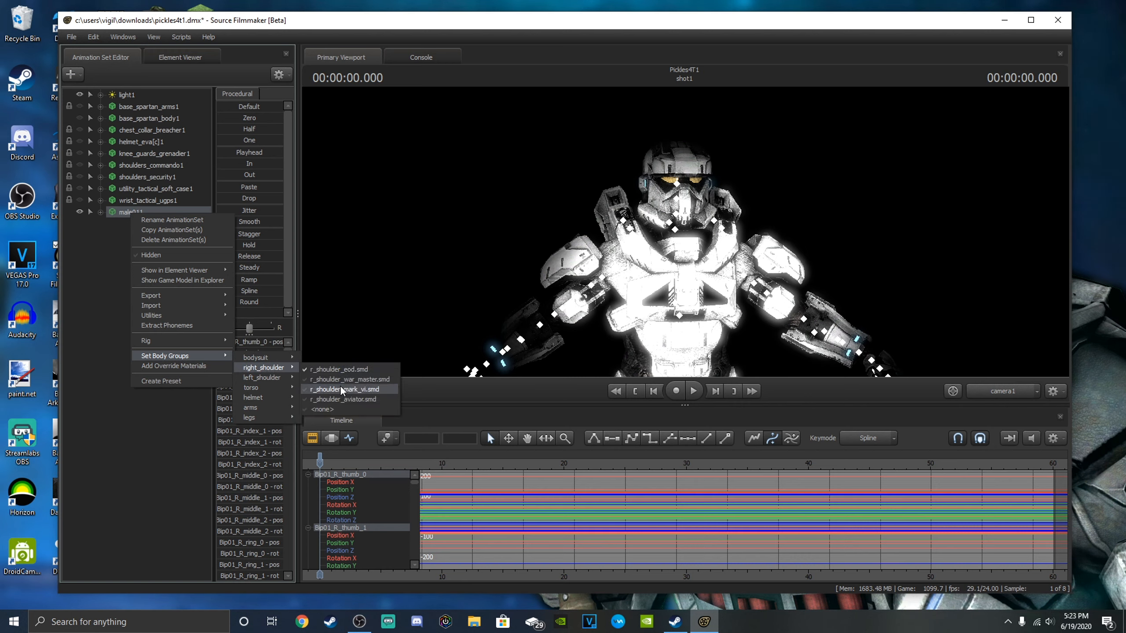
click(340, 388)
Set the helmet body group of male011 to helmet_mark_vi.smd.
right_click(153, 212)
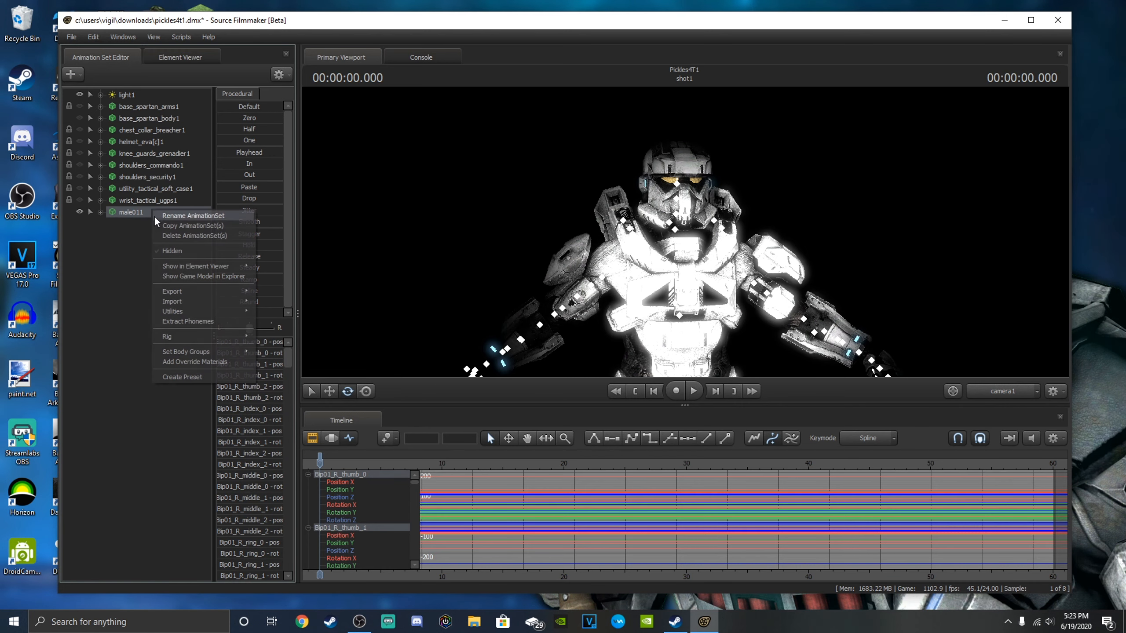
mouse_move(213, 351)
mouse_move(287, 392)
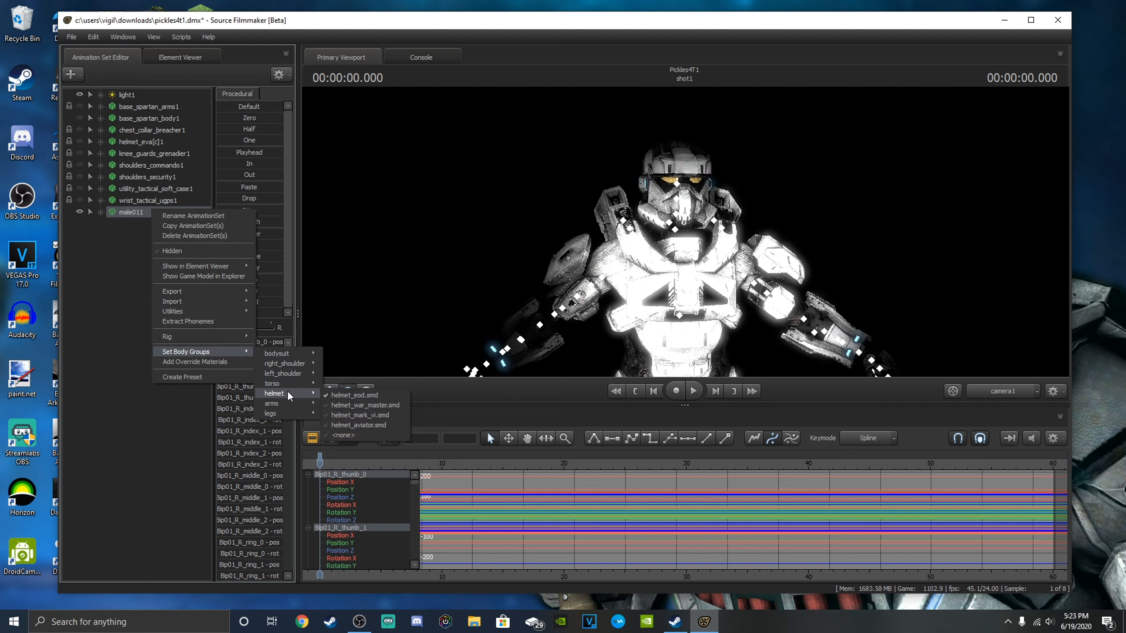
click(353, 415)
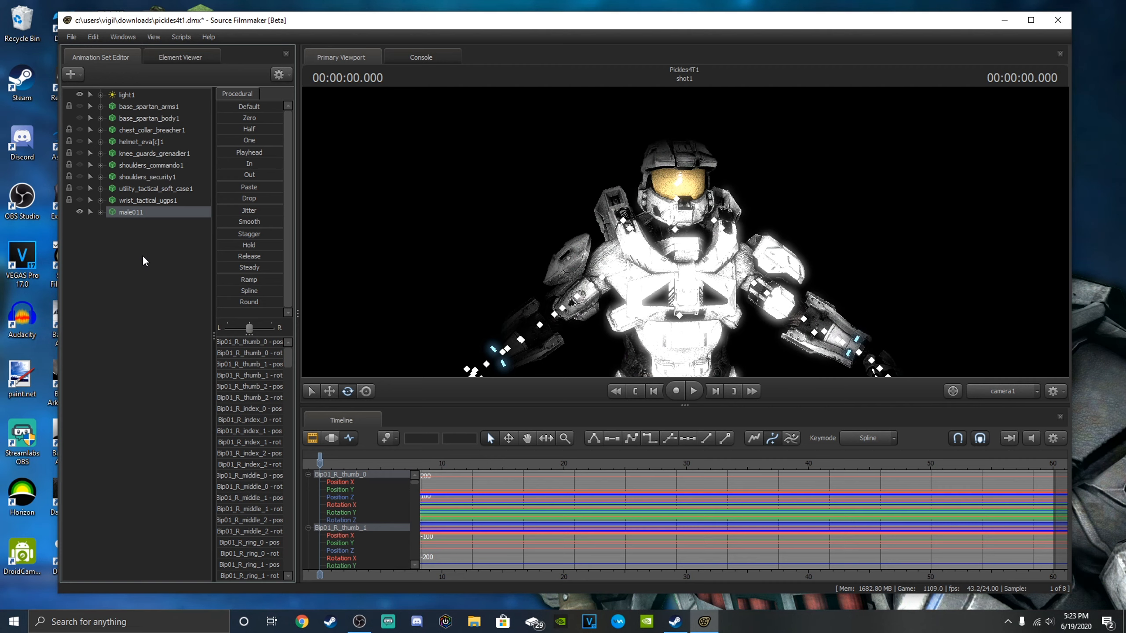
Add override materials to male011 and check the Spartan's upper body.
right_click(132, 211)
click(188, 364)
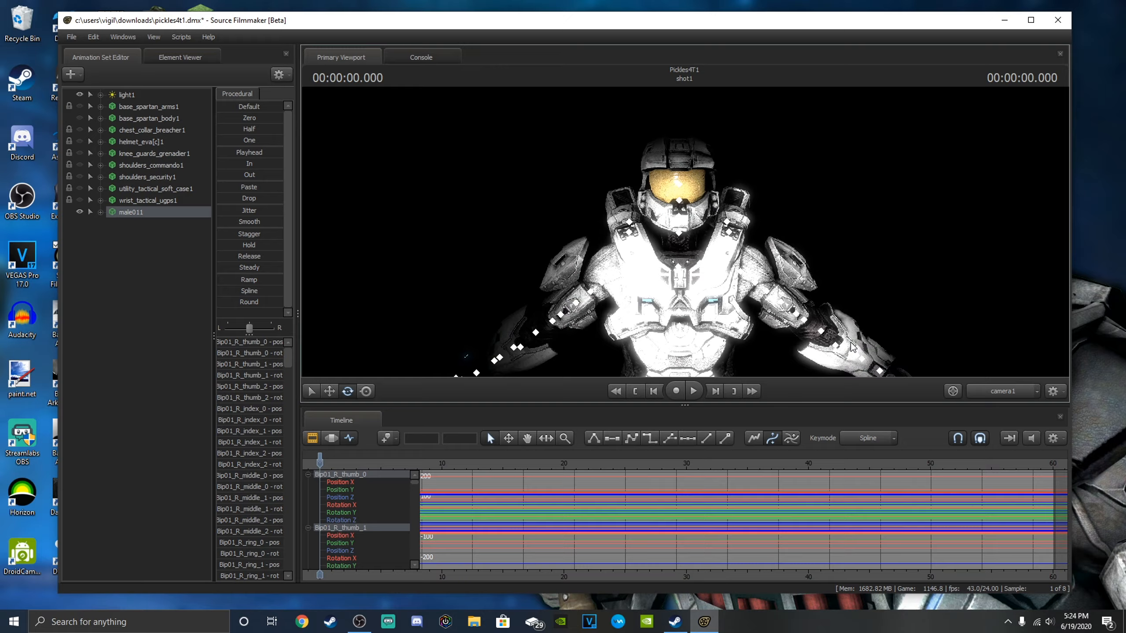
mouse_move(842, 316)
mouse_down()
mouse_move(868, 413)
mouse_move(838, 437)
mouse_move(848, 309)
mouse_move(839, 312)
mouse_up()
key(w)
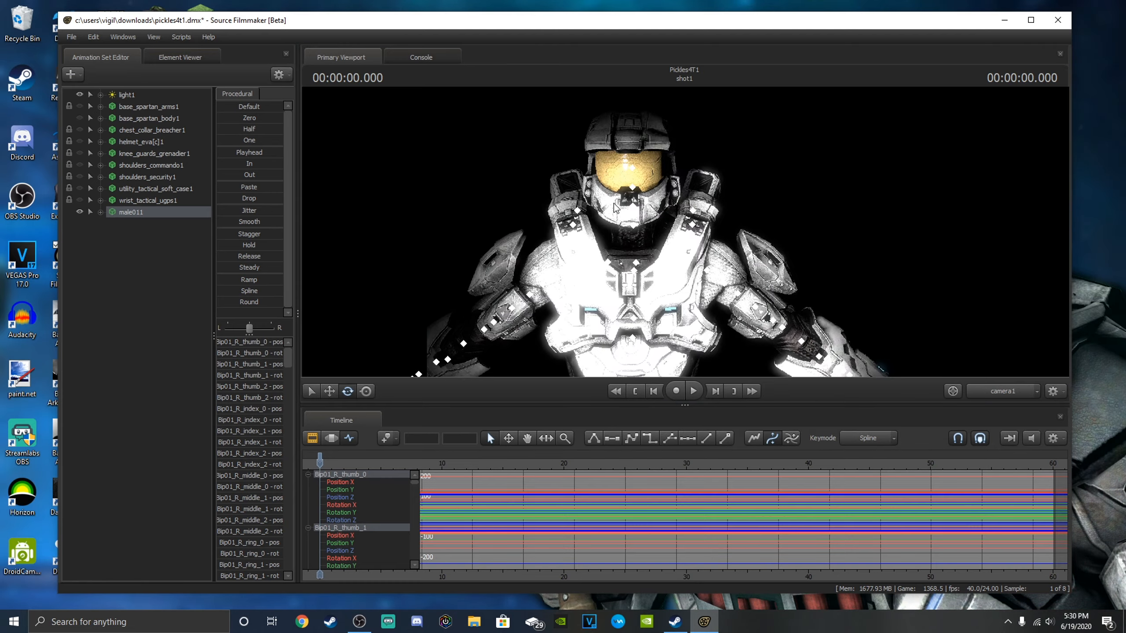
mouse_move(682, 248)
mouse_down()
mouse_move(693, 243)
mouse_move(670, 230)
mouse_move(685, 232)
mouse_up()
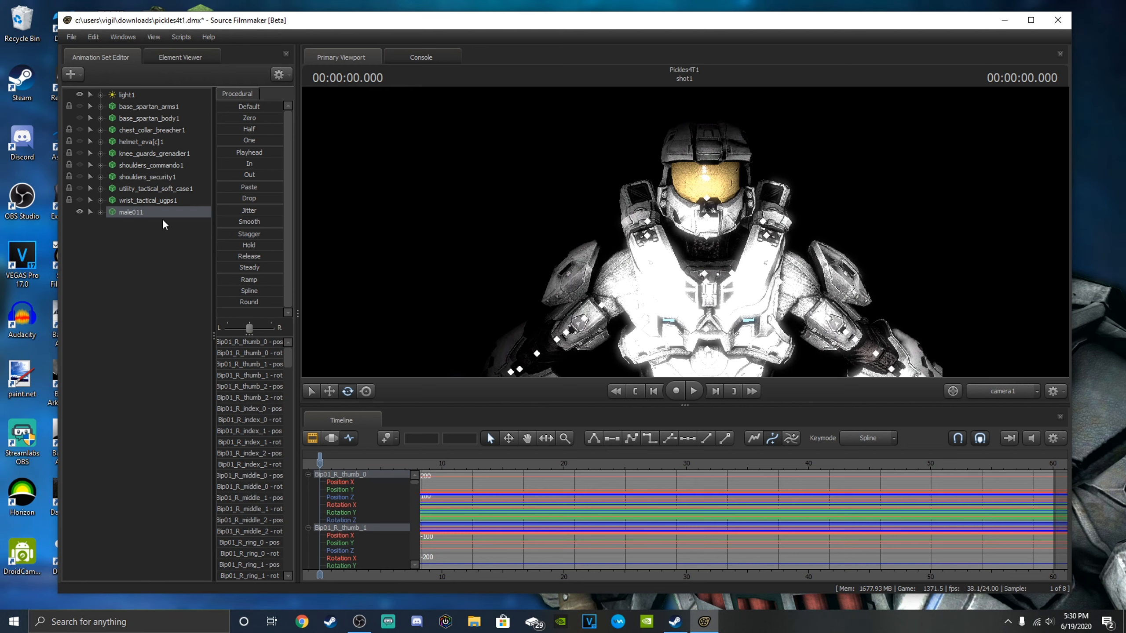
Run the setup_modelcoloring_theta_pyside rig script on male011 and choose a custom saturated green as the armour colour.
right_click(134, 212)
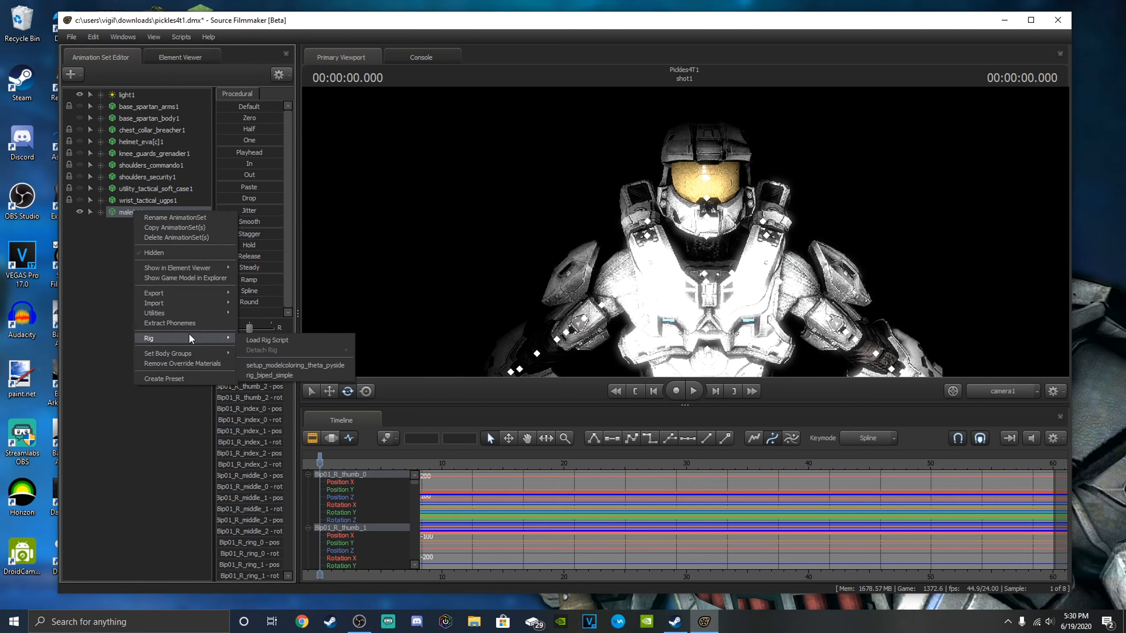
click(272, 365)
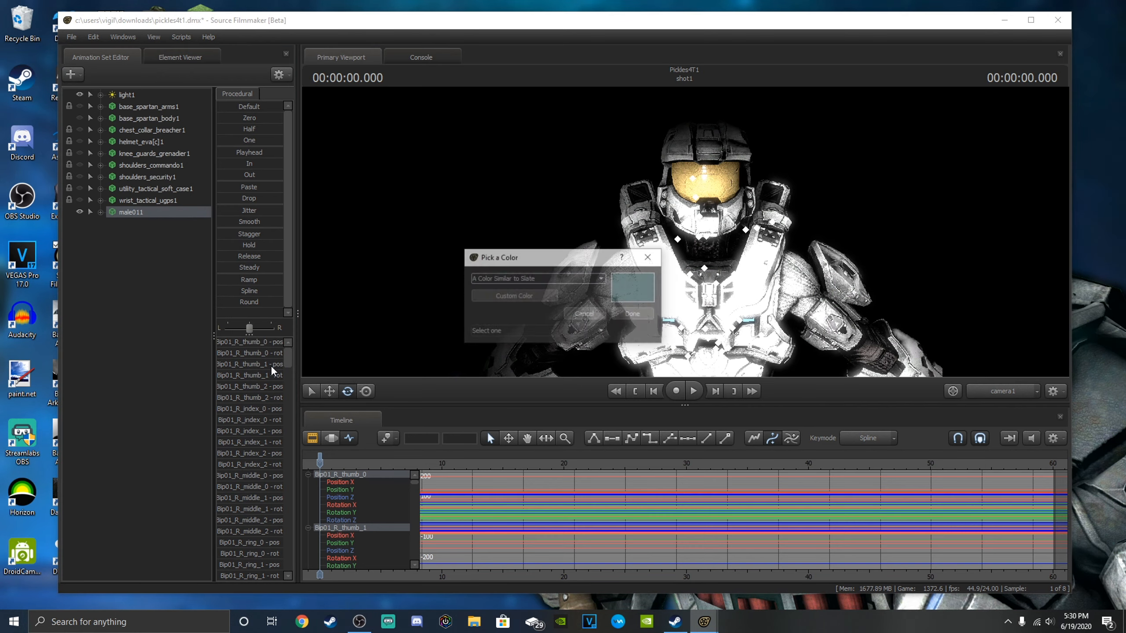
click(513, 296)
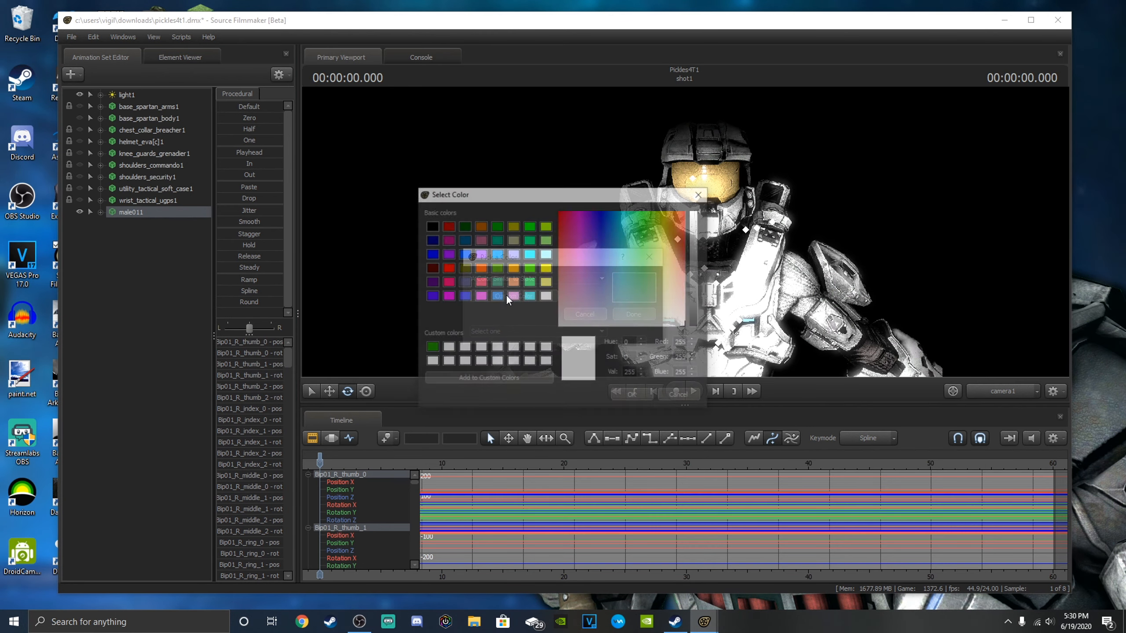
drag(649, 219, 645, 211)
click(632, 395)
Examine the recoloured armour of male011 from different angles and distances.
drag(801, 247, 775, 240)
key(w)
key(s)
key(w)
key(d)
key(a)
key(d)
key(w)
key(s)
key(a)
key(w)
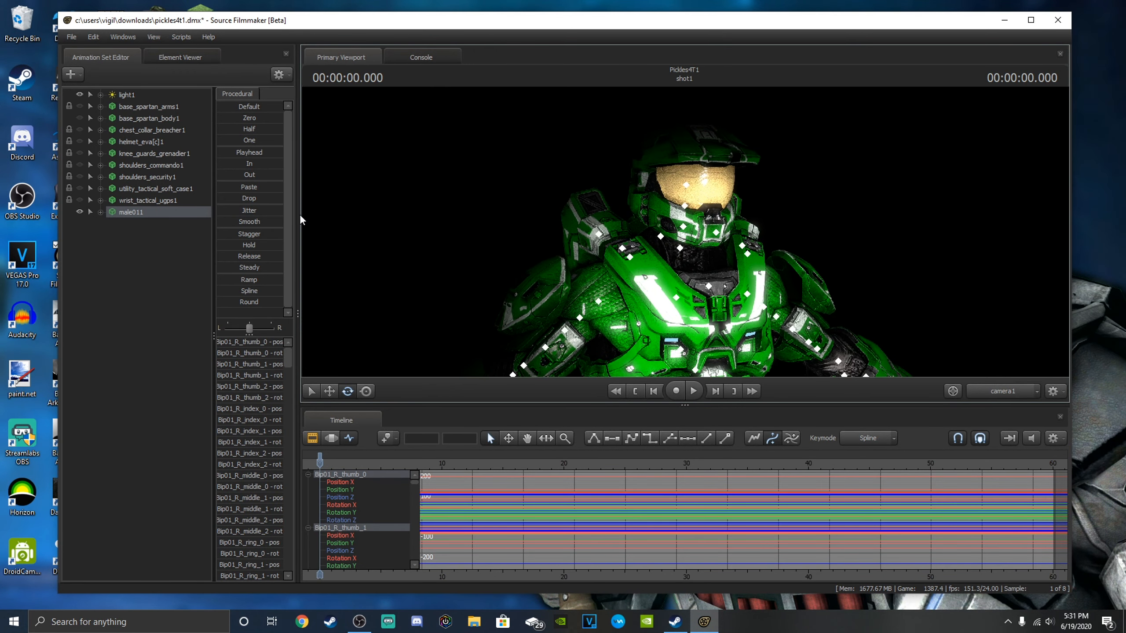
Look through the Body and Fingers control groups of male011.
click(100, 212)
click(111, 223)
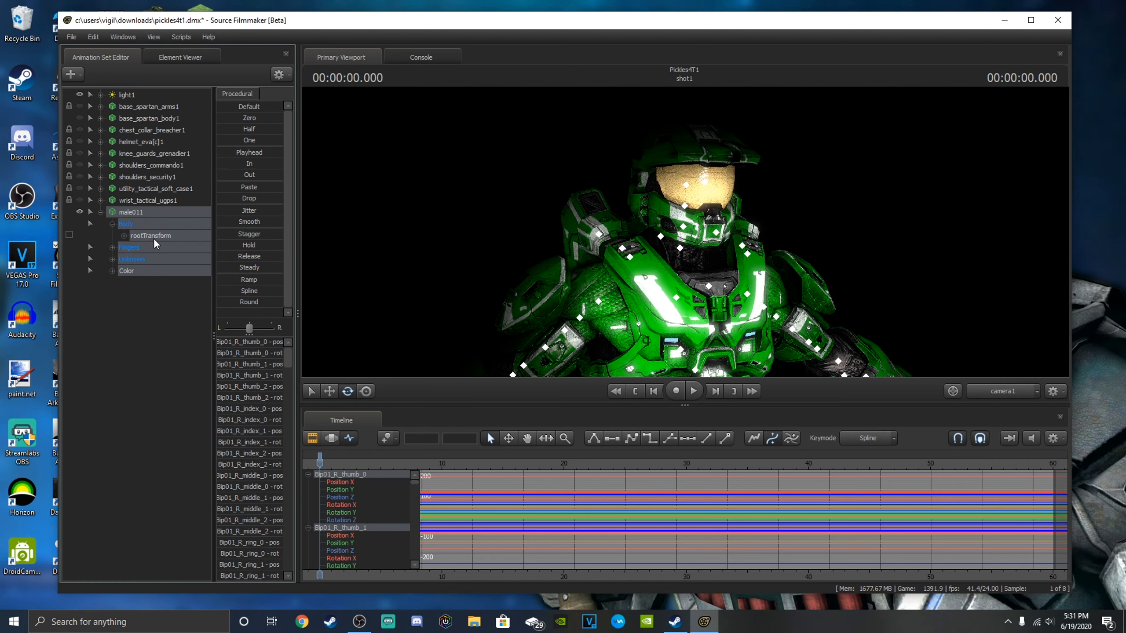
click(112, 224)
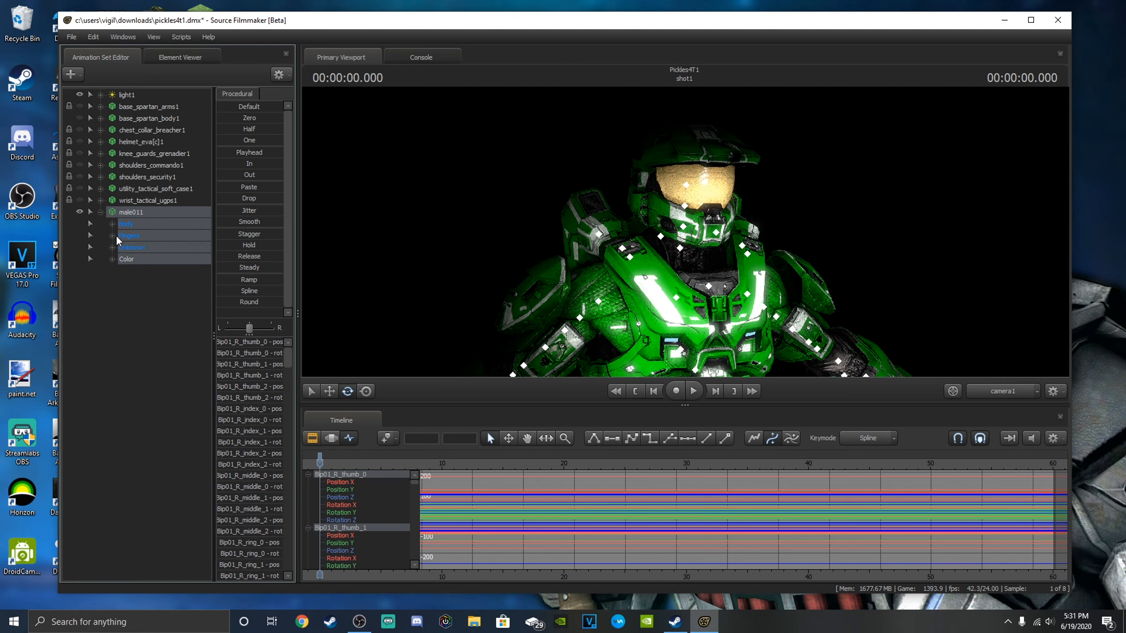
click(112, 235)
click(132, 247)
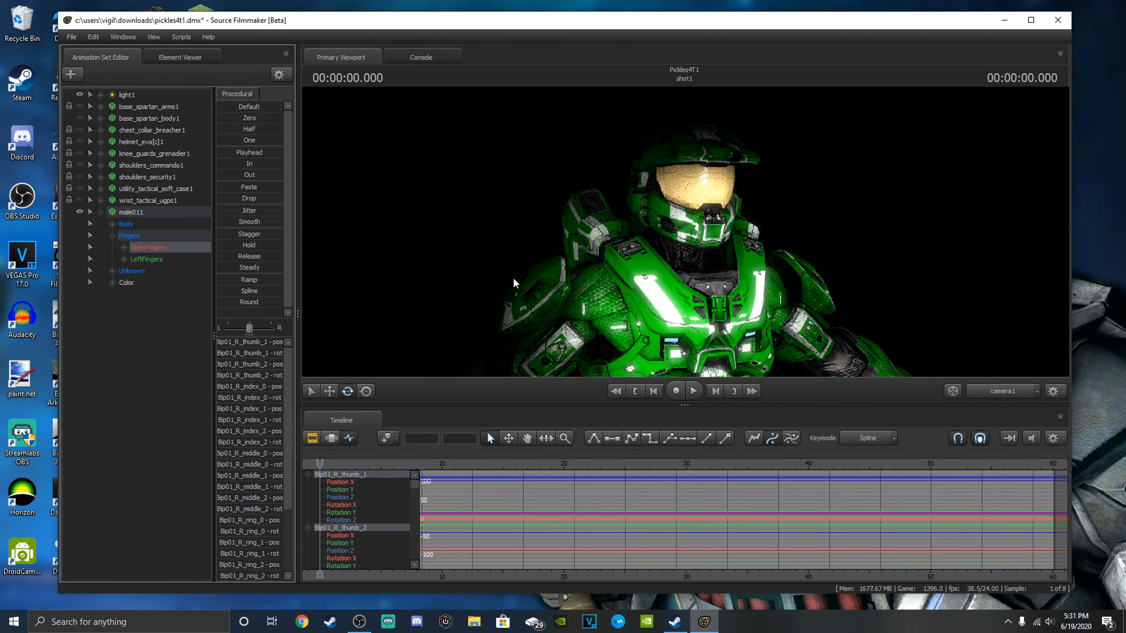
click(112, 235)
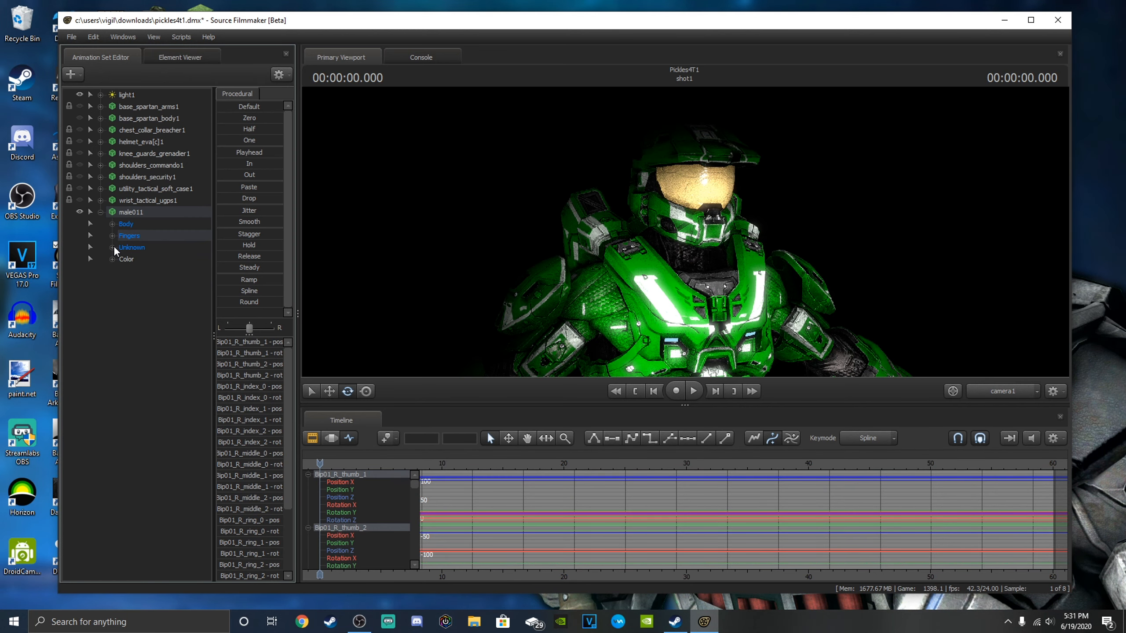
Look through the bones in male011's Unknown group and select the b_head bone.
click(117, 248)
click(113, 247)
scroll(172, 336, down, 15)
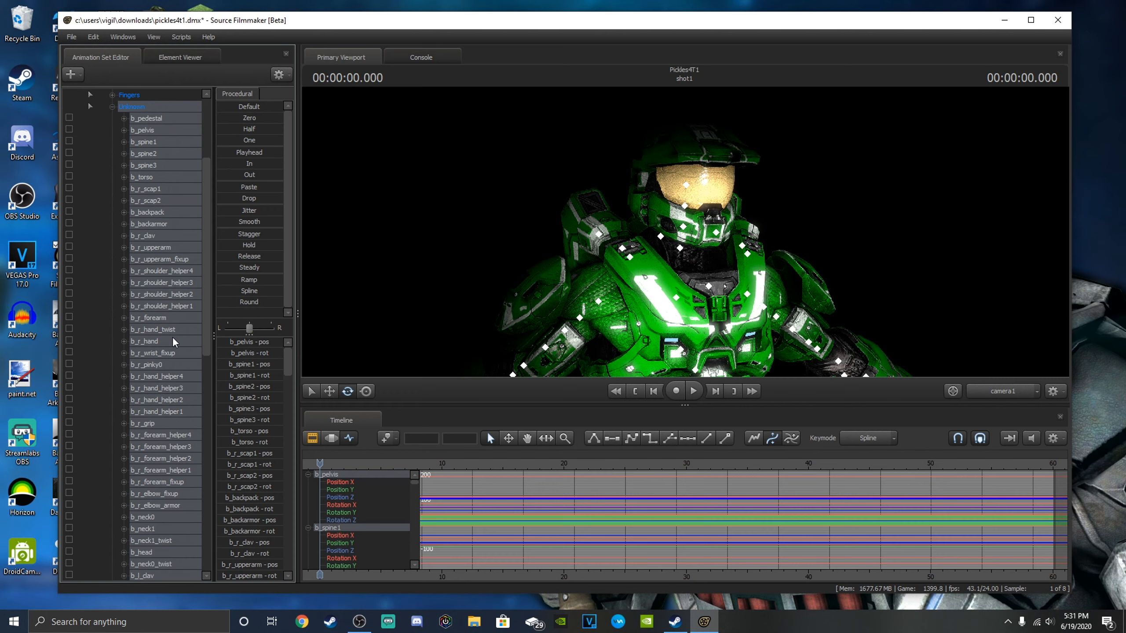
scroll(174, 353, up, 15)
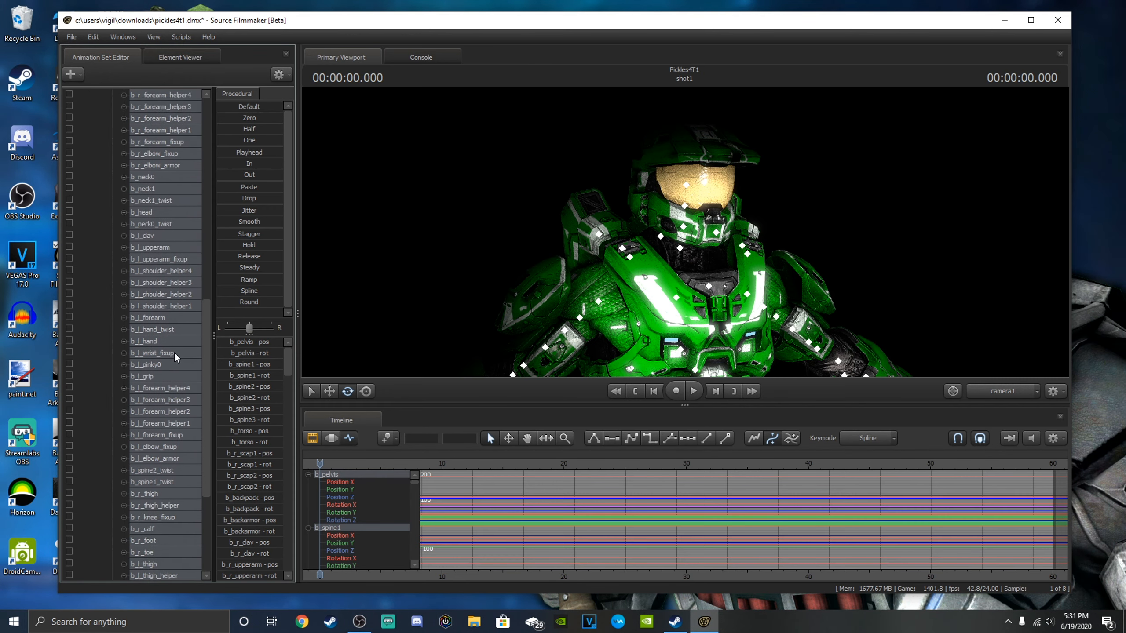
scroll(168, 344, down, 5)
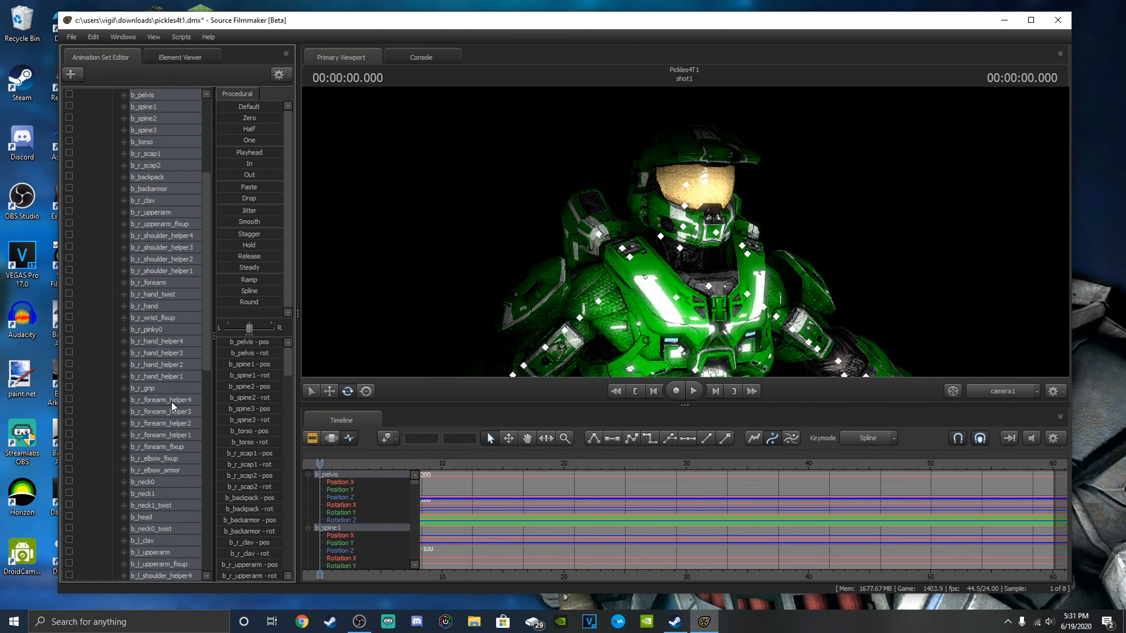
scroll(153, 177, up, 2)
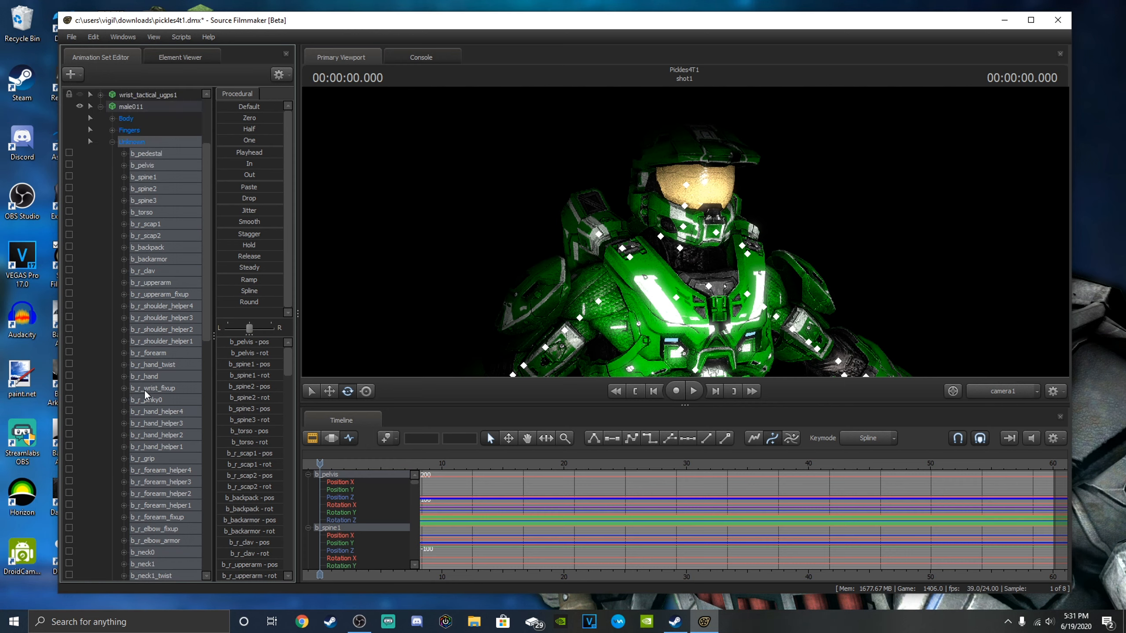
scroll(150, 399, down, 1)
scroll(170, 523, down, 1)
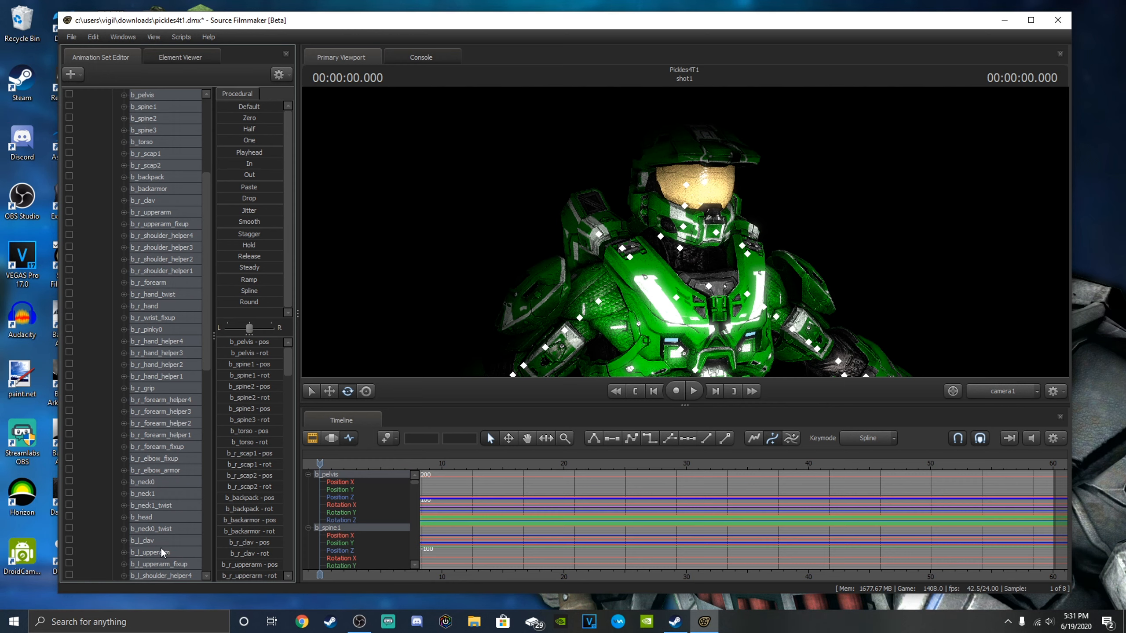
click(151, 517)
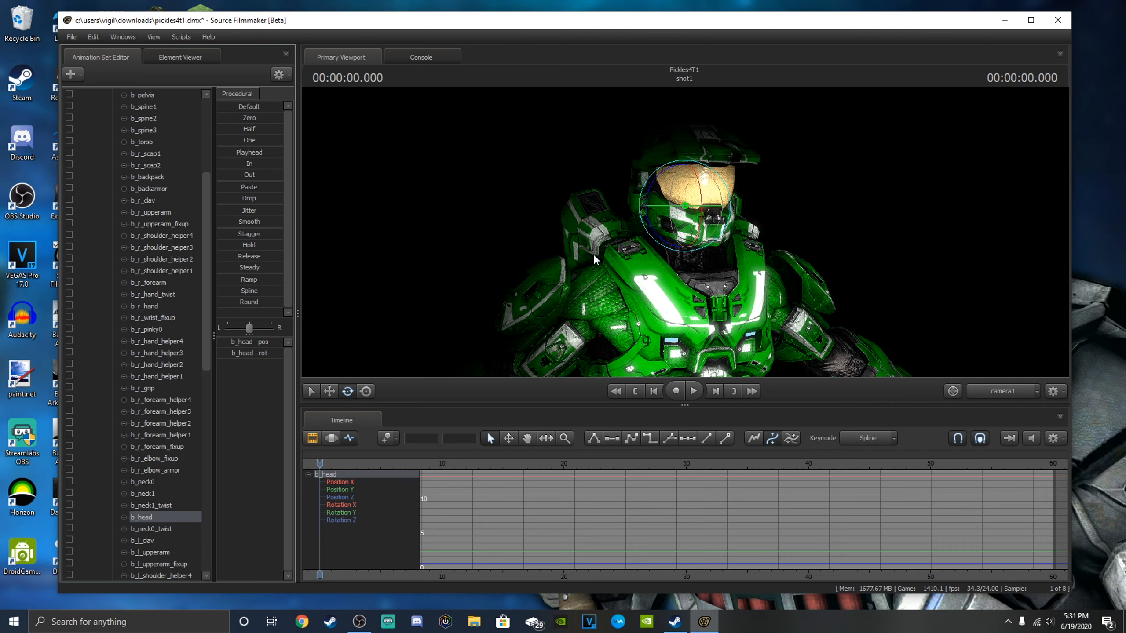
key(d)
drag(767, 244, 691, 239)
mouse_move(580, 235)
mouse_down()
mouse_move(552, 237)
mouse_move(627, 238)
mouse_move(568, 247)
mouse_up()
key(d)
mouse_move(685, 233)
mouse_down()
mouse_move(694, 229)
mouse_move(685, 234)
mouse_up()
key(s)
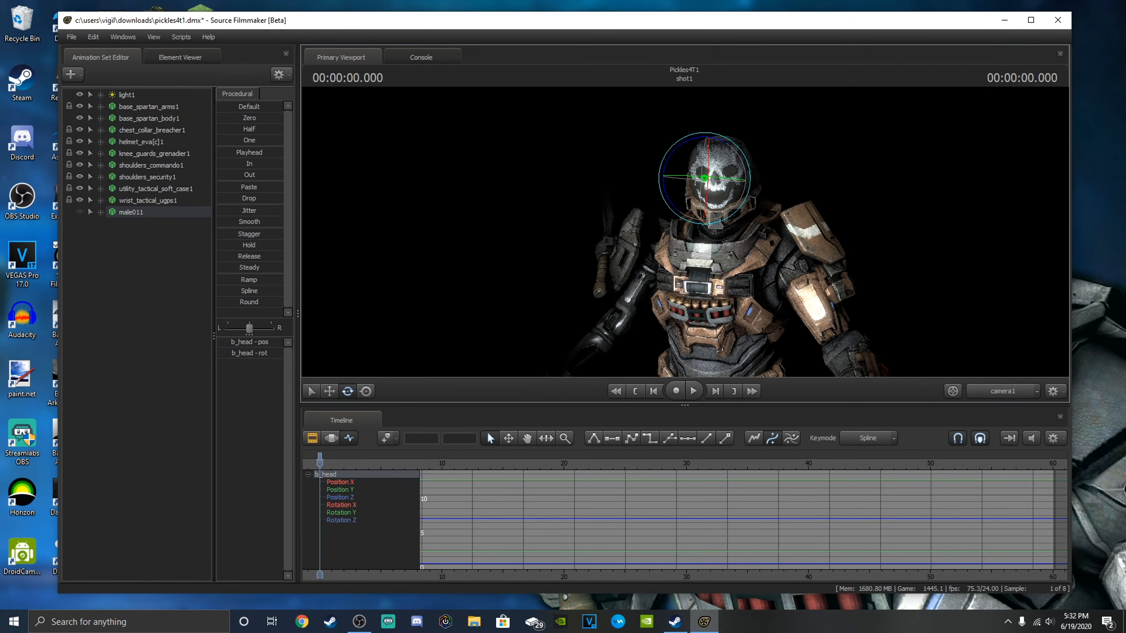
Widen light1's horizontal field of view so its light covers more of the Reach Spartan.
drag(685, 232, 658, 319)
key(w)
key(s)
key(a)
key(w)
drag(310, 328, 318, 157)
key(w)
click(121, 95)
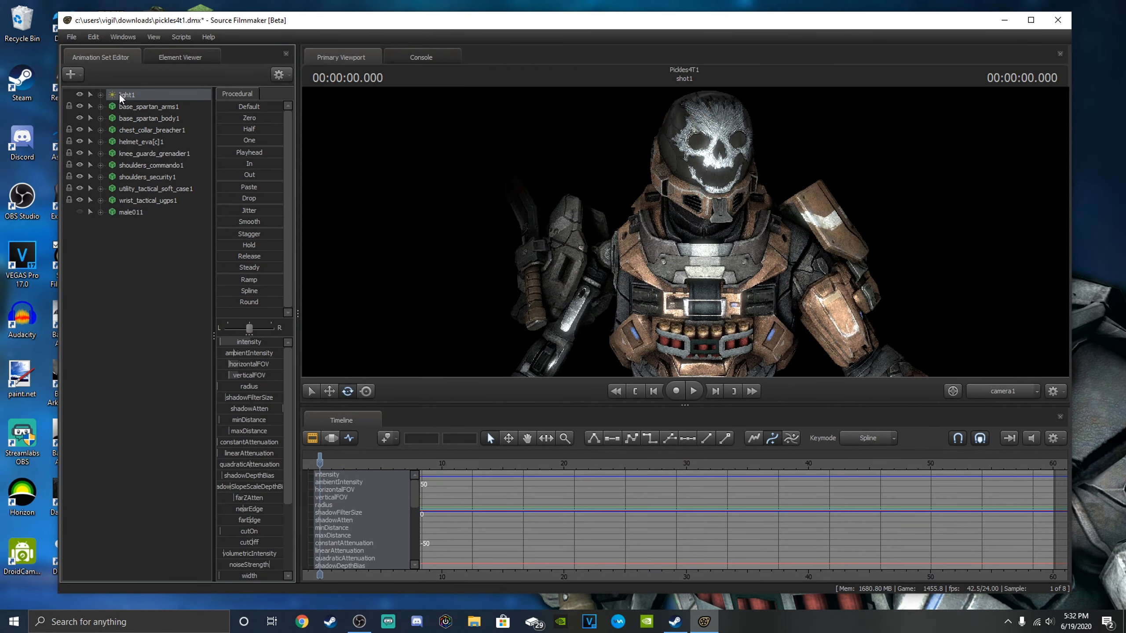
drag(227, 364, 247, 364)
key(s)
drag(545, 259, 549, 306)
key(w)
key(s)
key(w)
key(s)
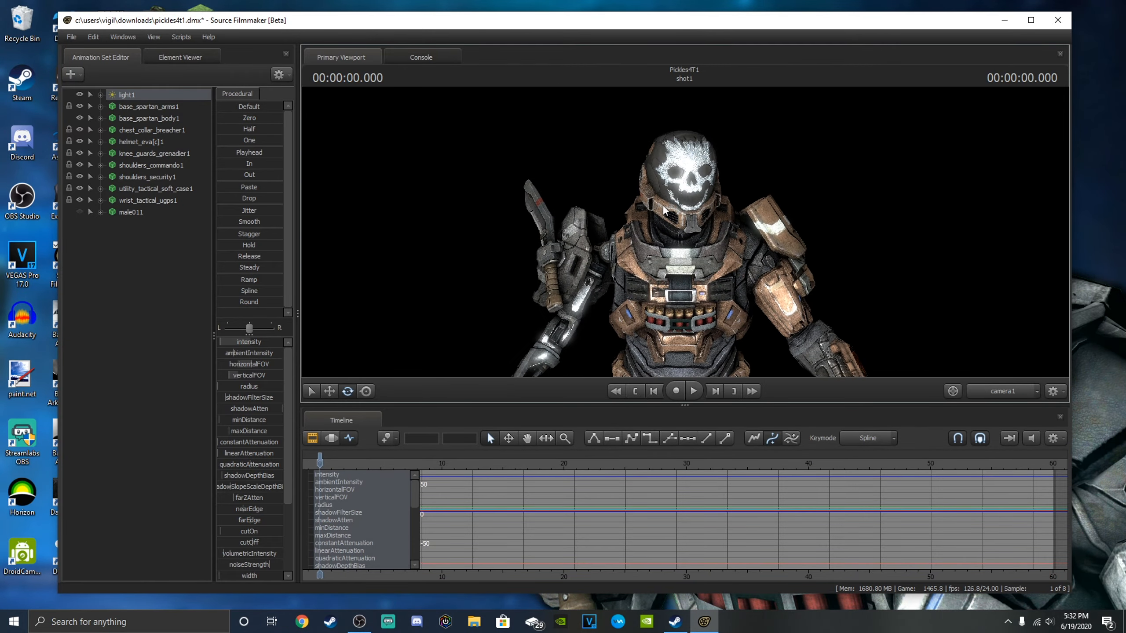
Create an animation set for a new model, filtering by "halo" and choosing the carbine.
click(70, 75)
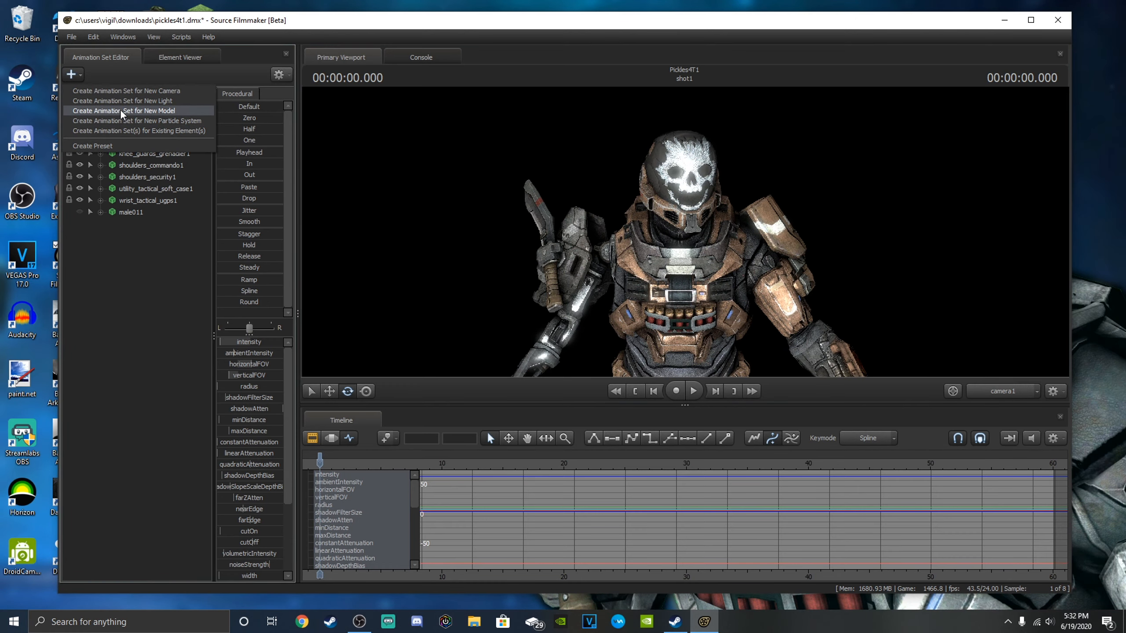
click(119, 109)
text(halo)
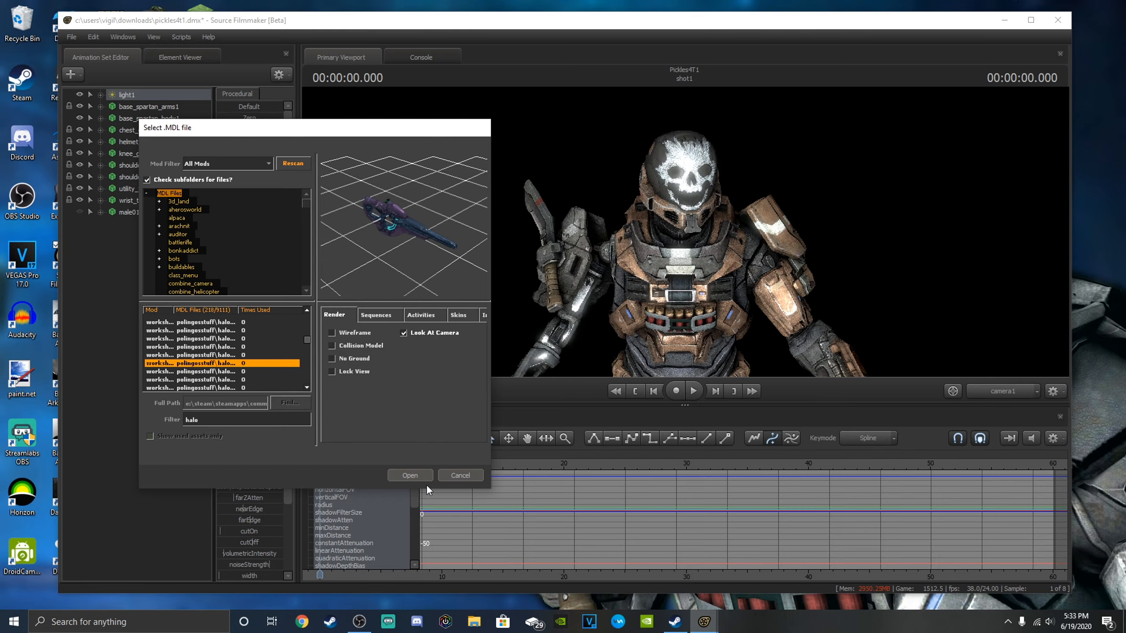
click(404, 477)
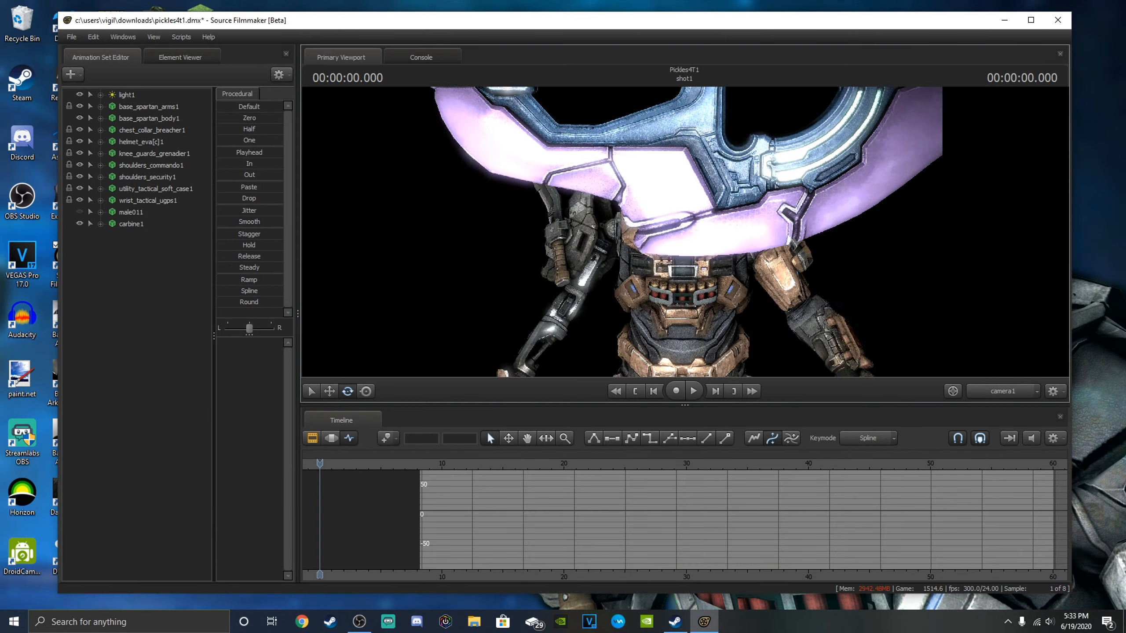
drag(685, 232, 685, 232)
key(w)
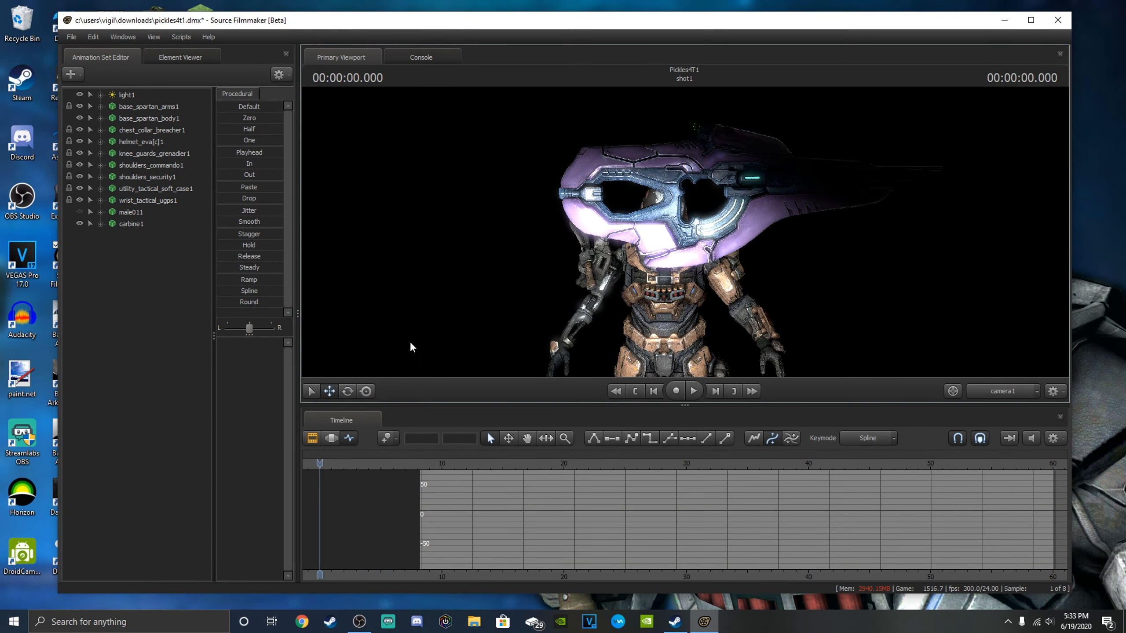
Move carbine1 by its rootTransform to a position in front of the Spartan's torso.
click(100, 223)
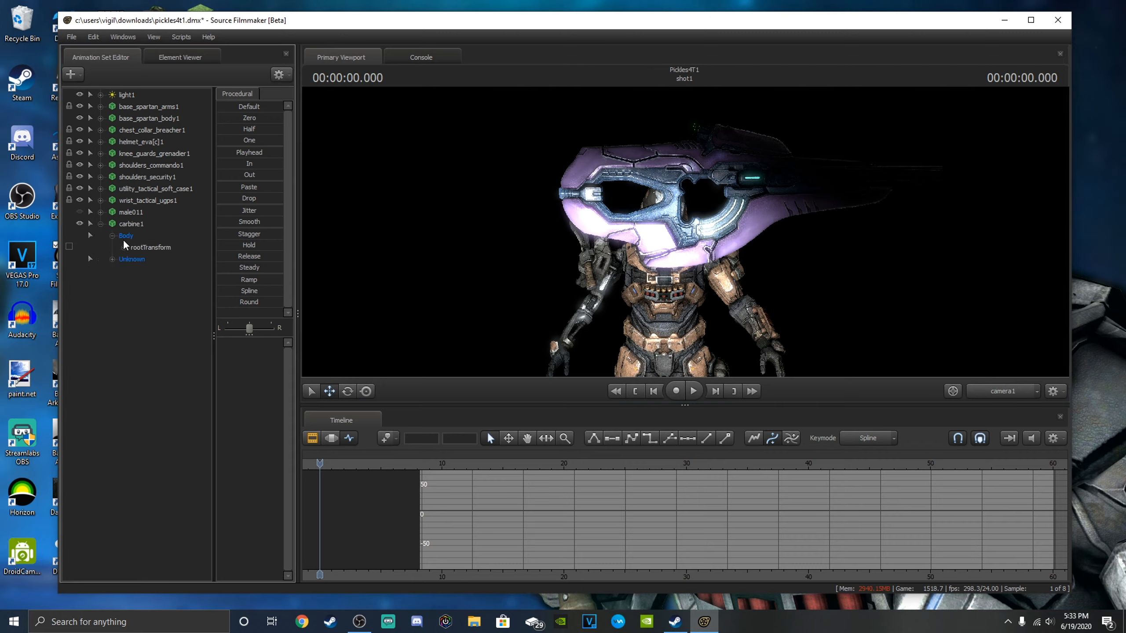
click(150, 247)
key(a)
drag(685, 232, 685, 232)
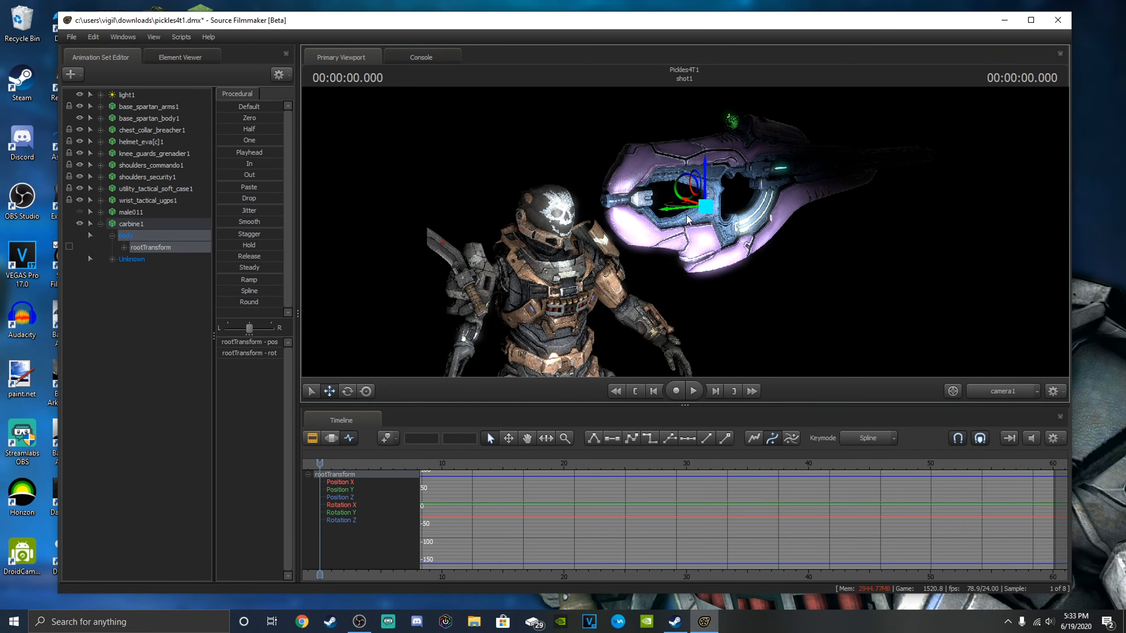
drag(686, 193, 518, 293)
key(d)
drag(683, 292, 683, 292)
key(a)
key(d)
key(a)
key(d)
key(w)
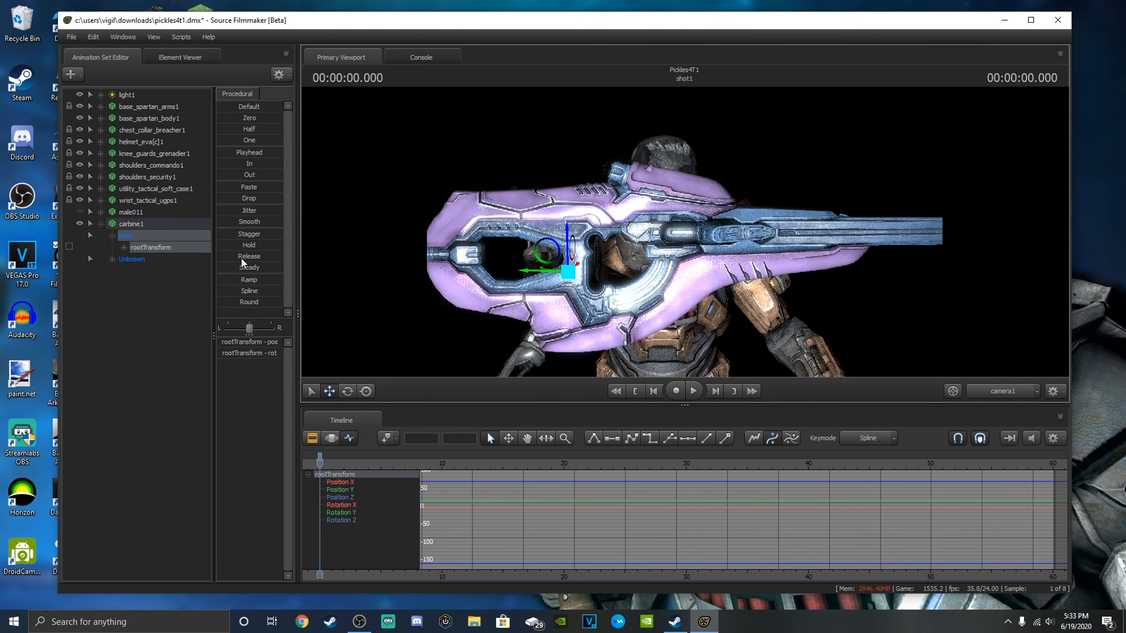
Add a scale control to carbine1's rootTransform and shrink the carbine to suit the Spartan.
right_click(150, 247)
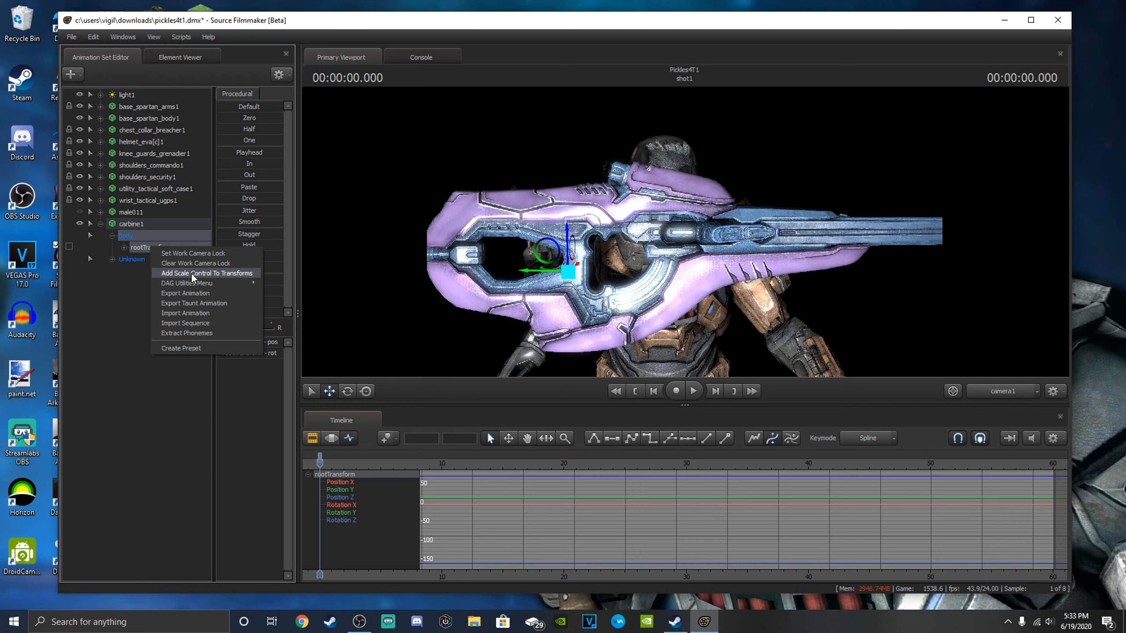
click(205, 273)
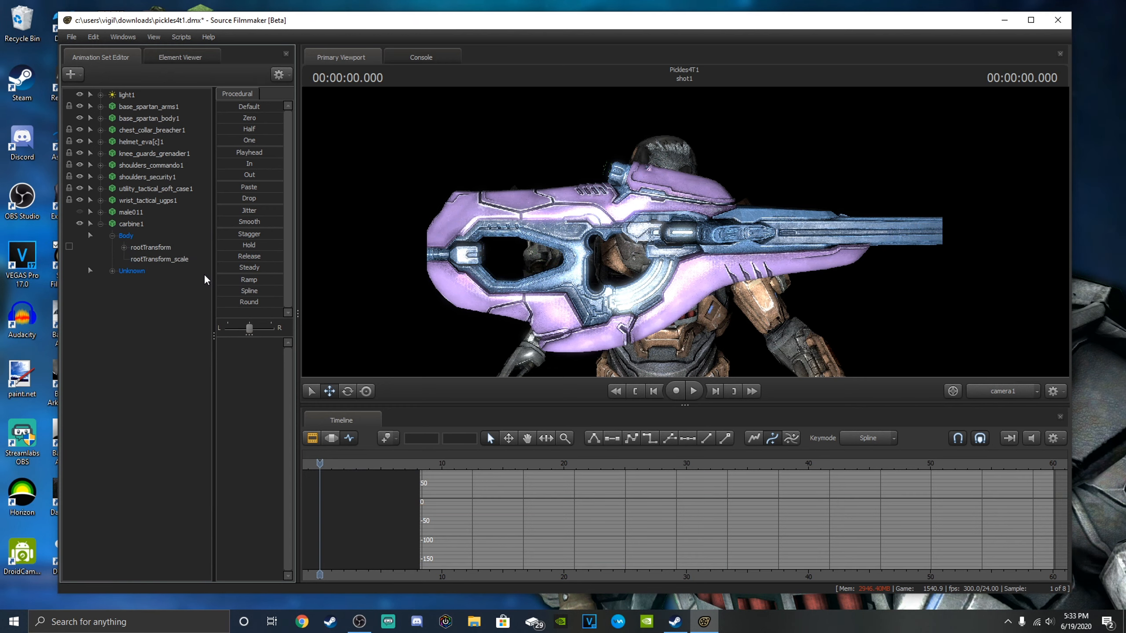
click(151, 259)
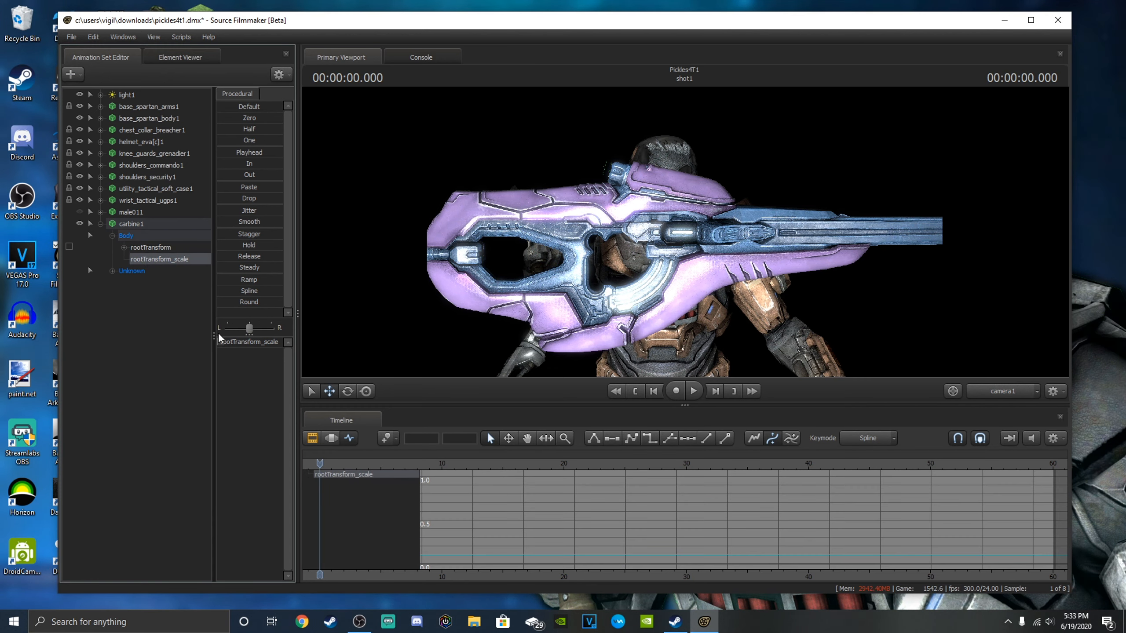
drag(221, 347, 189, 346)
drag(428, 304, 423, 280)
key(w)
key(s)
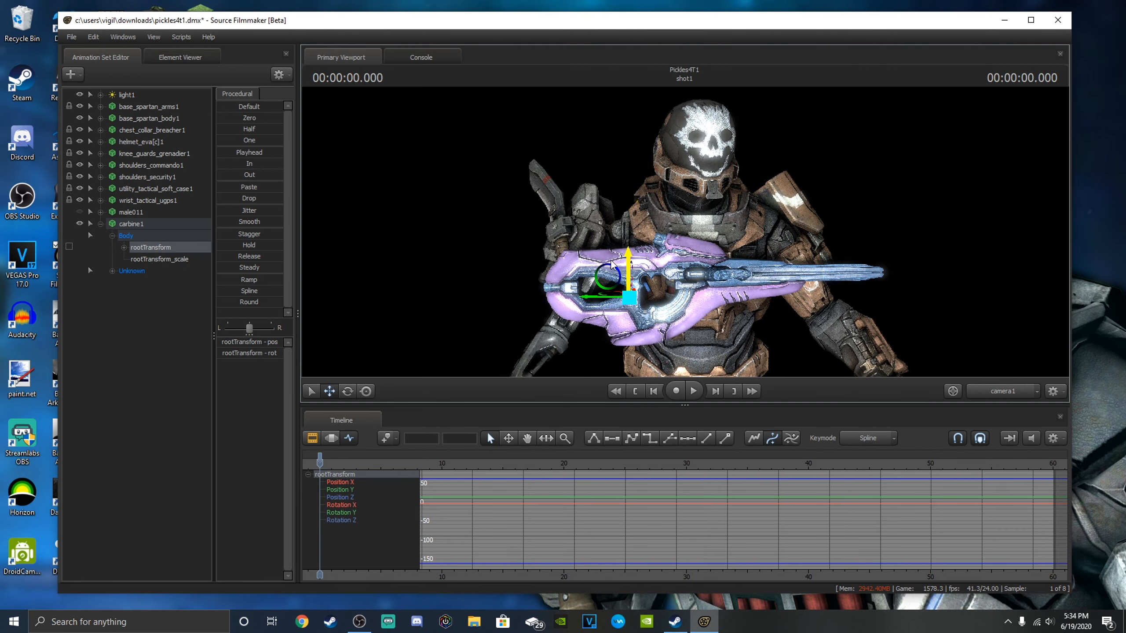
Rotate the bip_upperArm_R bone of base_spartan_body1 to bring the right upper arm towards the carbine.
click(99, 224)
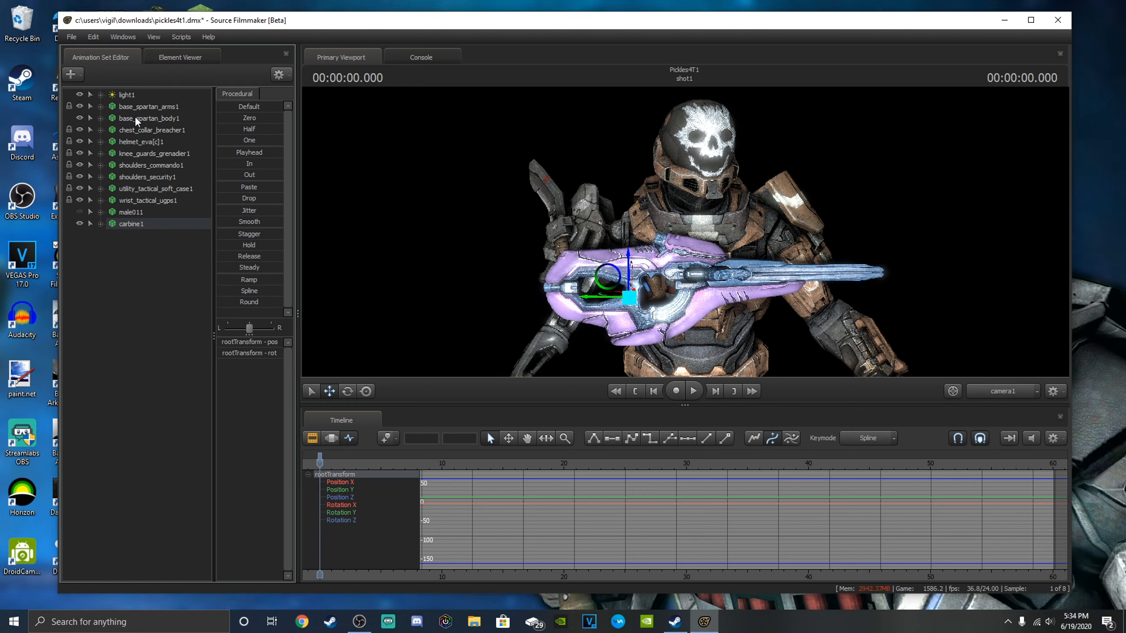
click(100, 118)
click(113, 142)
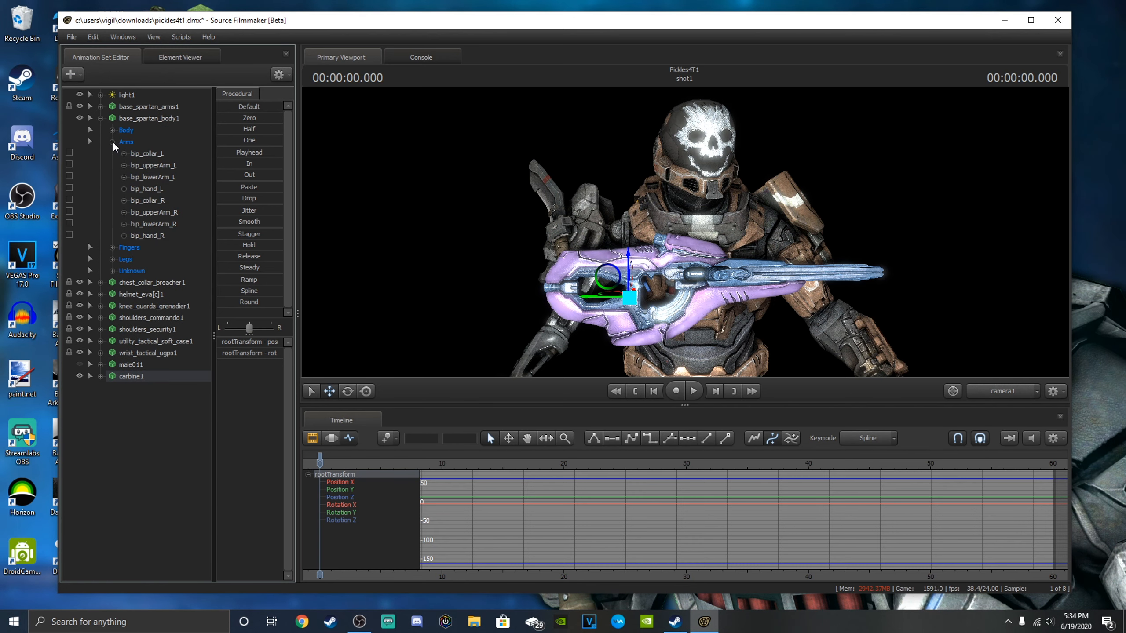
click(157, 165)
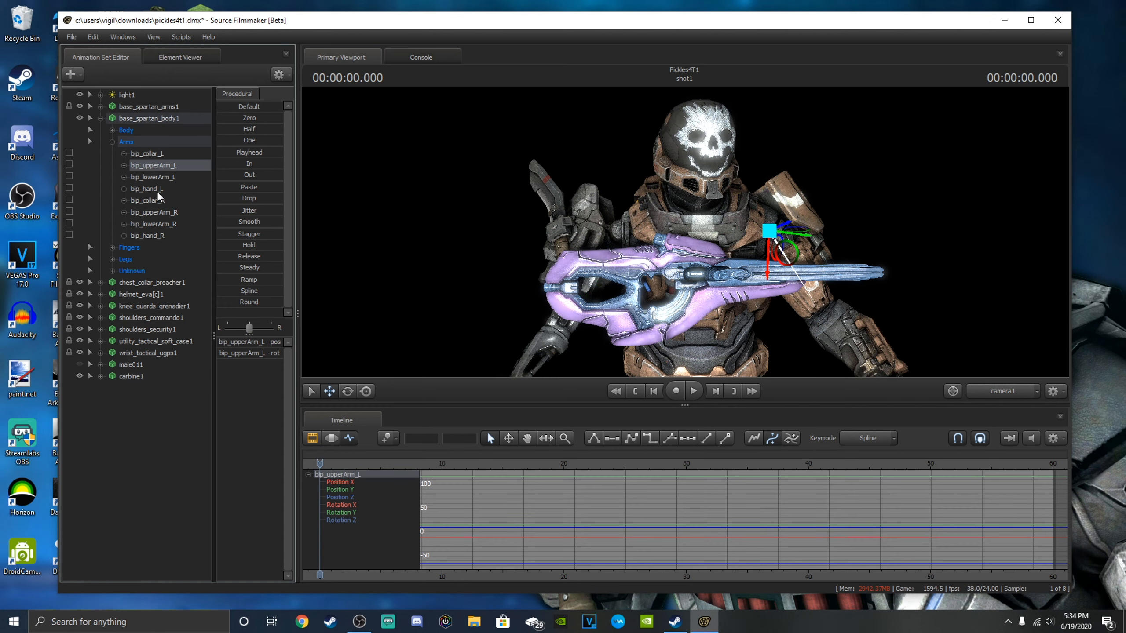
click(160, 210)
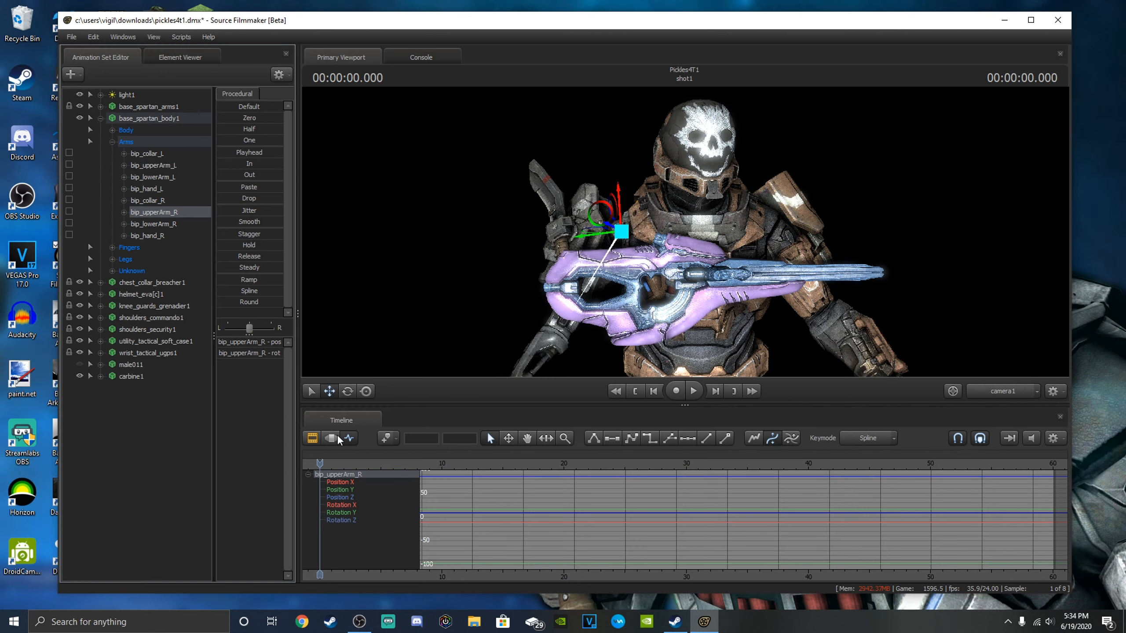
click(347, 391)
drag(622, 250, 640, 240)
drag(618, 186, 623, 218)
Bend bip_lowerArm_R so the right forearm crosses to the carbine's grip, and fine-tune bip_upperArm_R's rotation.
click(166, 224)
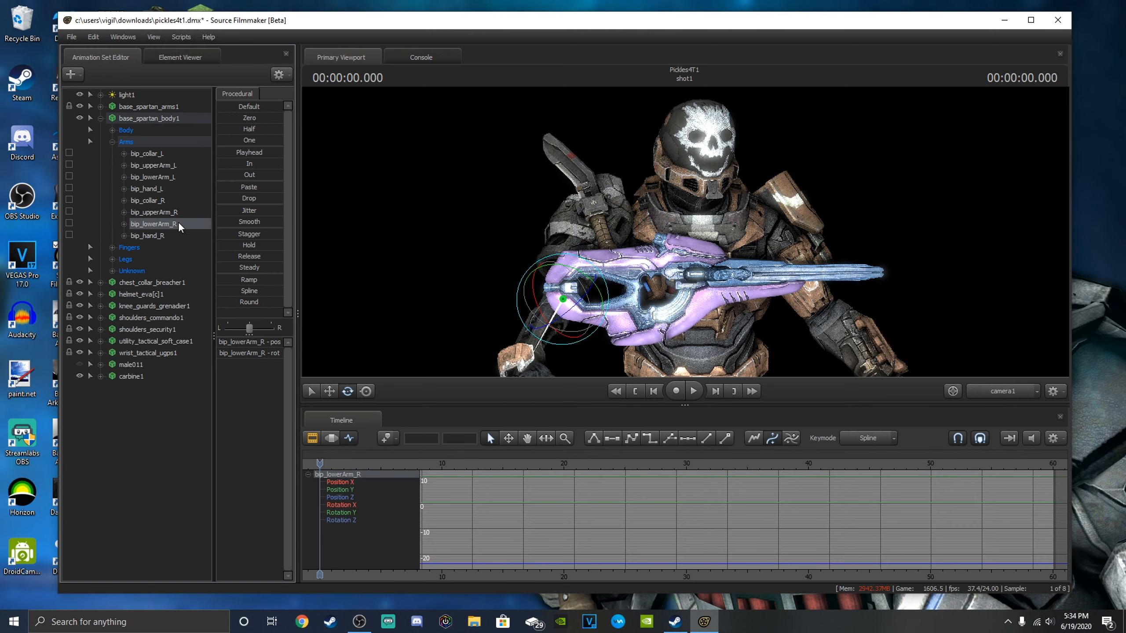
drag(587, 296, 646, 240)
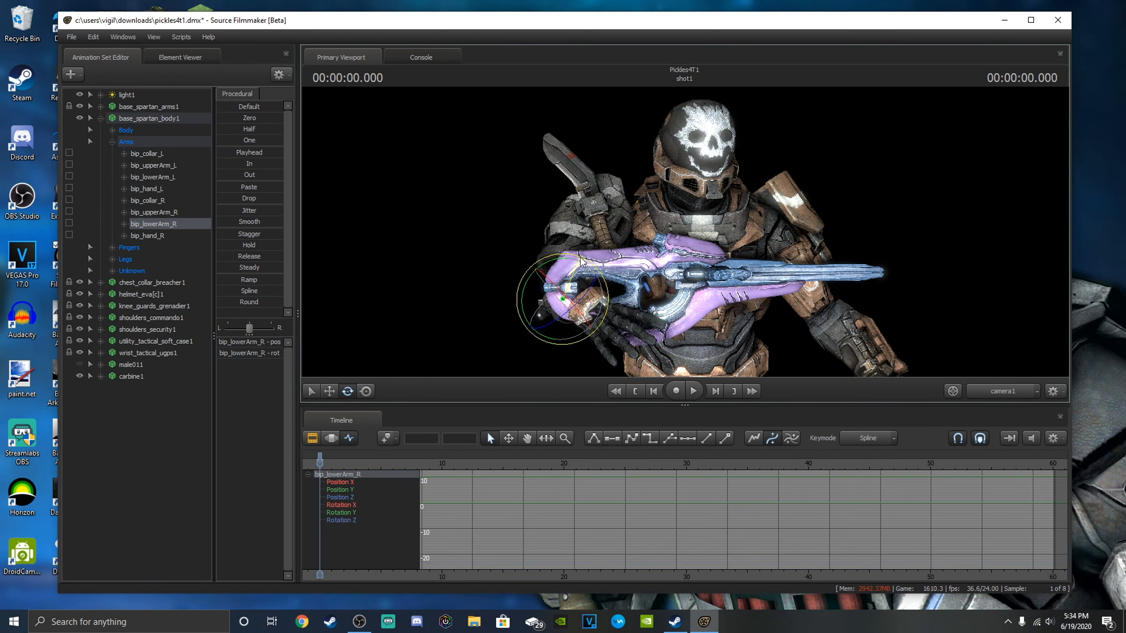
drag(581, 261, 554, 252)
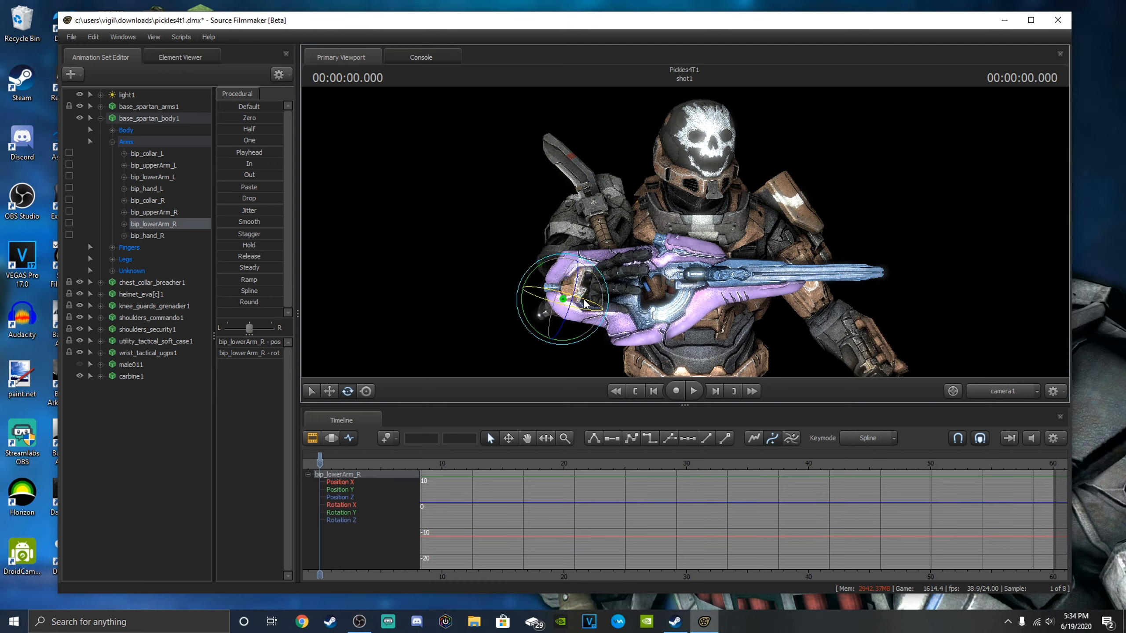
drag(592, 303, 617, 306)
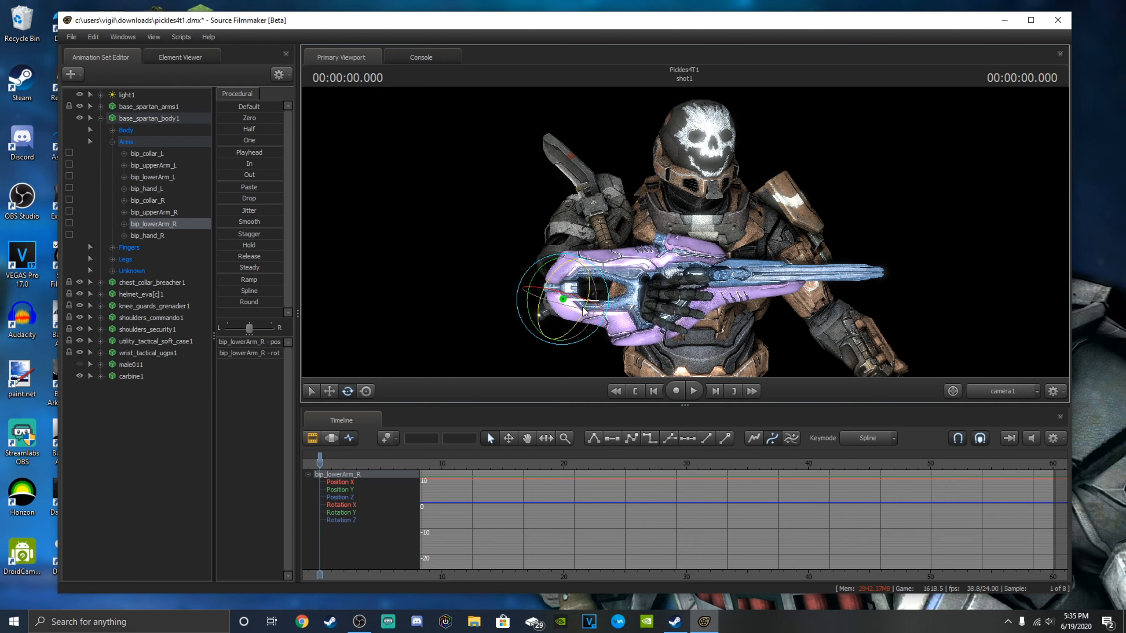
drag(594, 306, 553, 291)
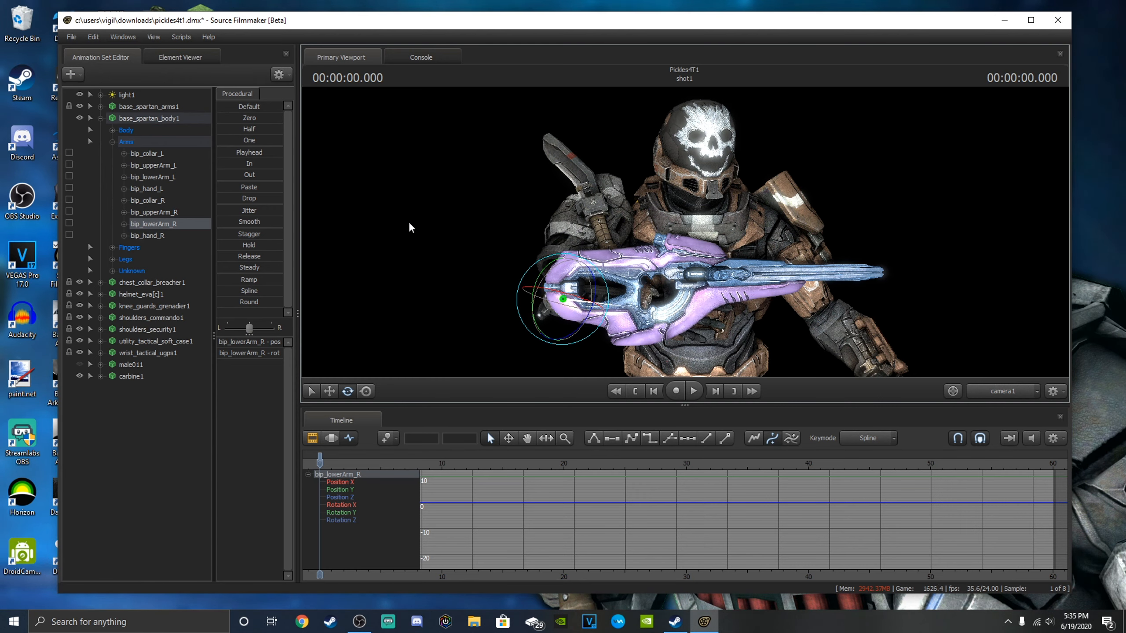
click(179, 213)
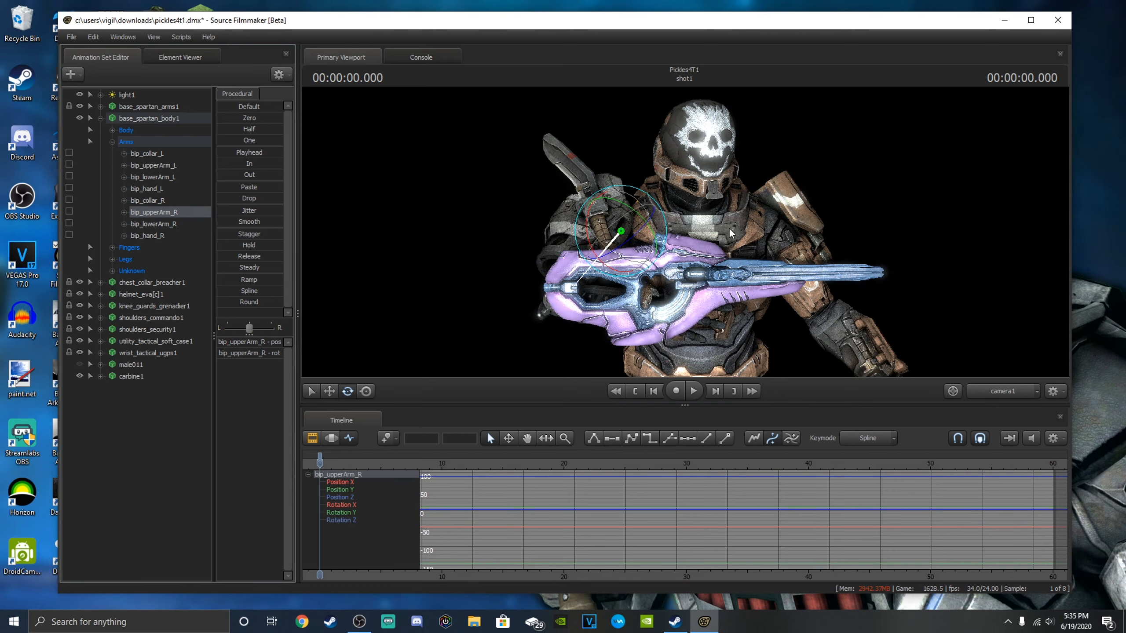
mouse_move(666, 229)
mouse_down()
mouse_move(667, 246)
mouse_move(674, 234)
mouse_up()
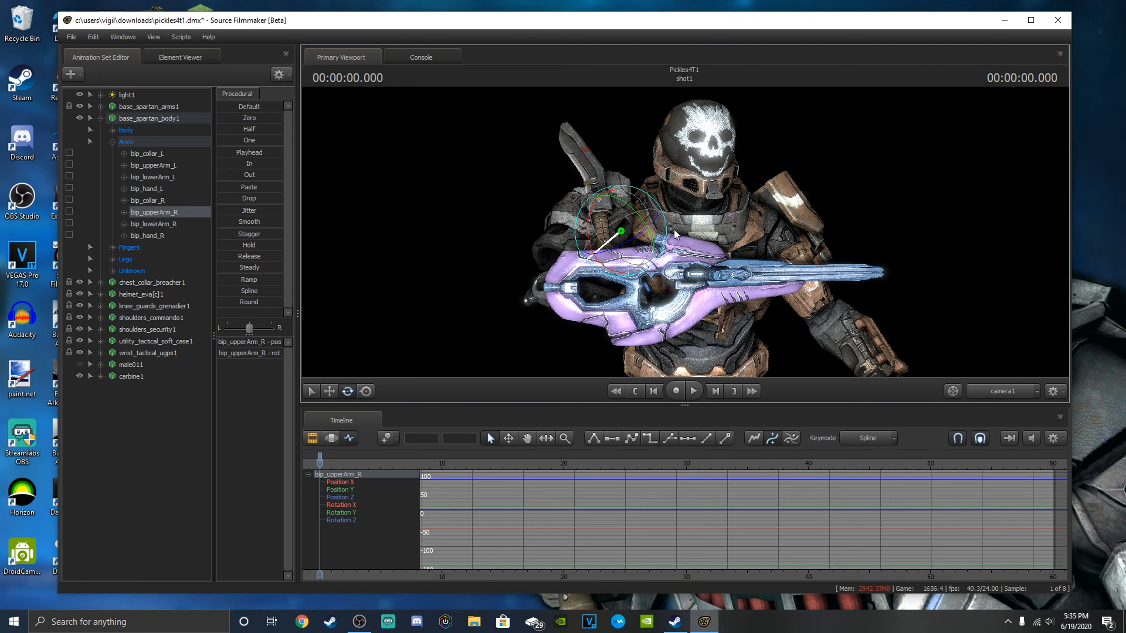
Move the carbine's rootTransform lower and towards the Spartan's left side to line it up with the right hand.
click(132, 376)
click(331, 393)
drag(632, 306, 671, 320)
click(101, 375)
click(138, 400)
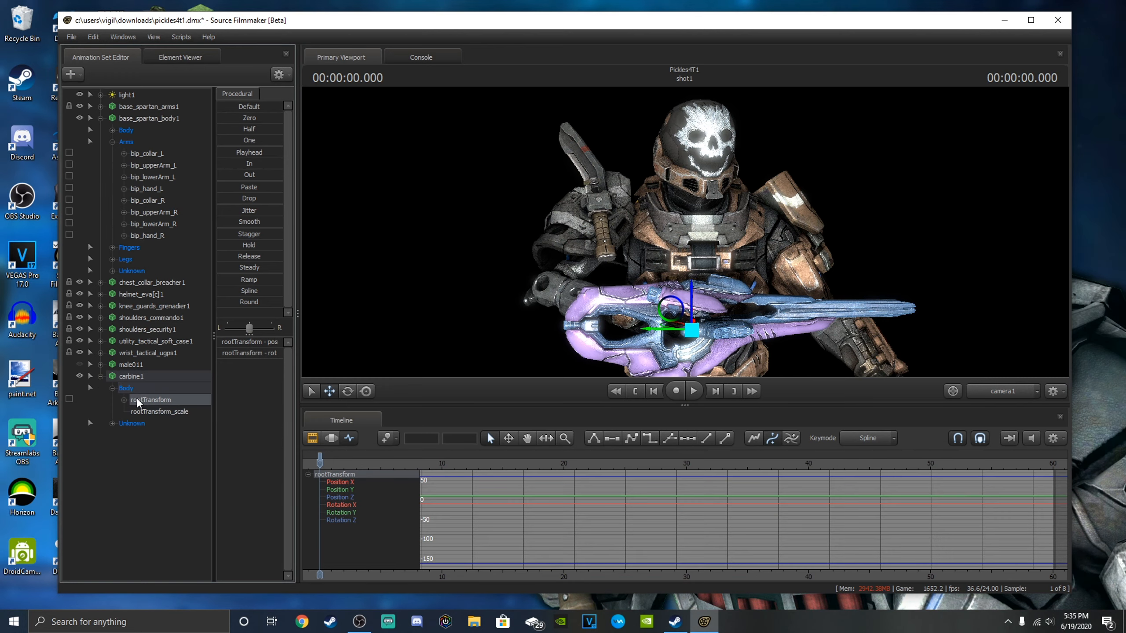
drag(706, 314, 709, 316)
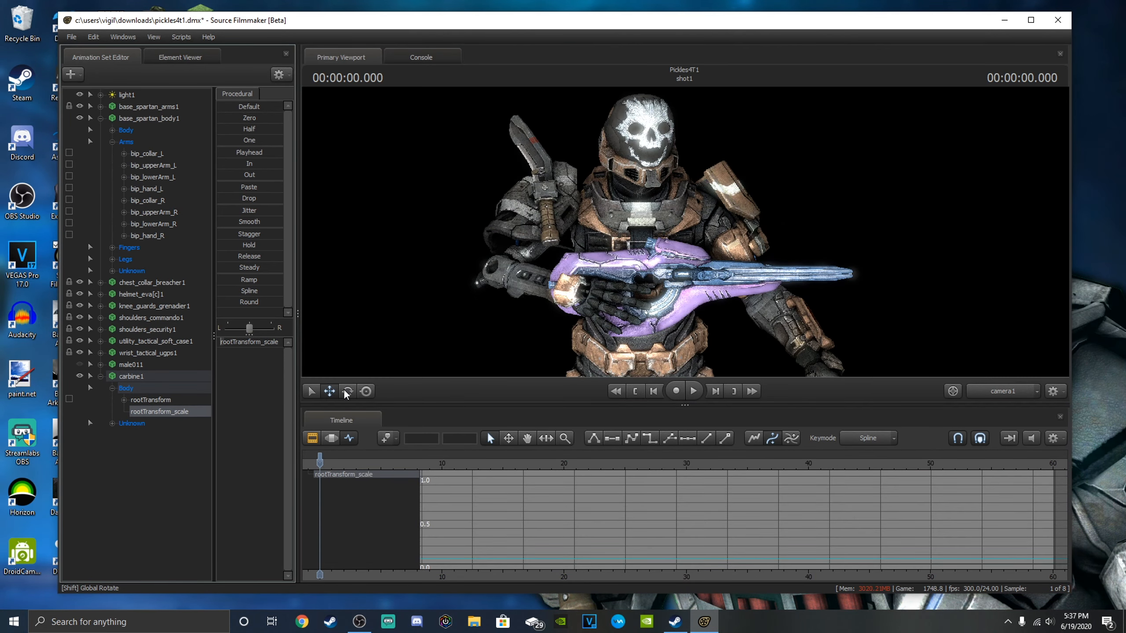
Rotate carbine1's rootTransform so the barrel angles down towards the Spartan's left side, and shift the carbine to fit the right hand.
click(345, 393)
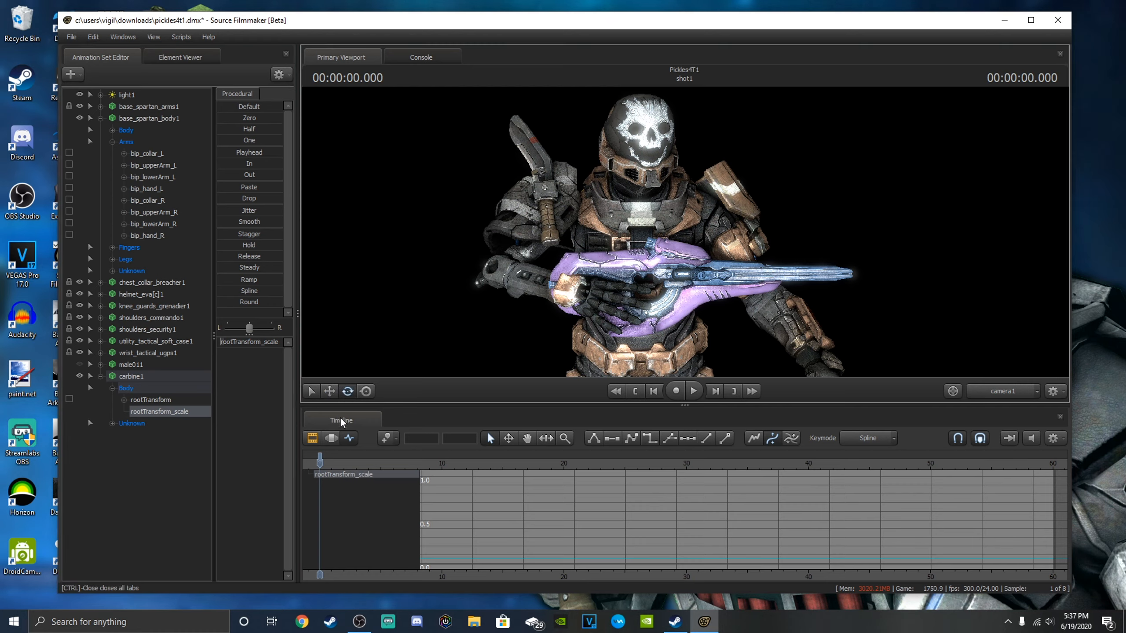
drag(459, 322, 414, 385)
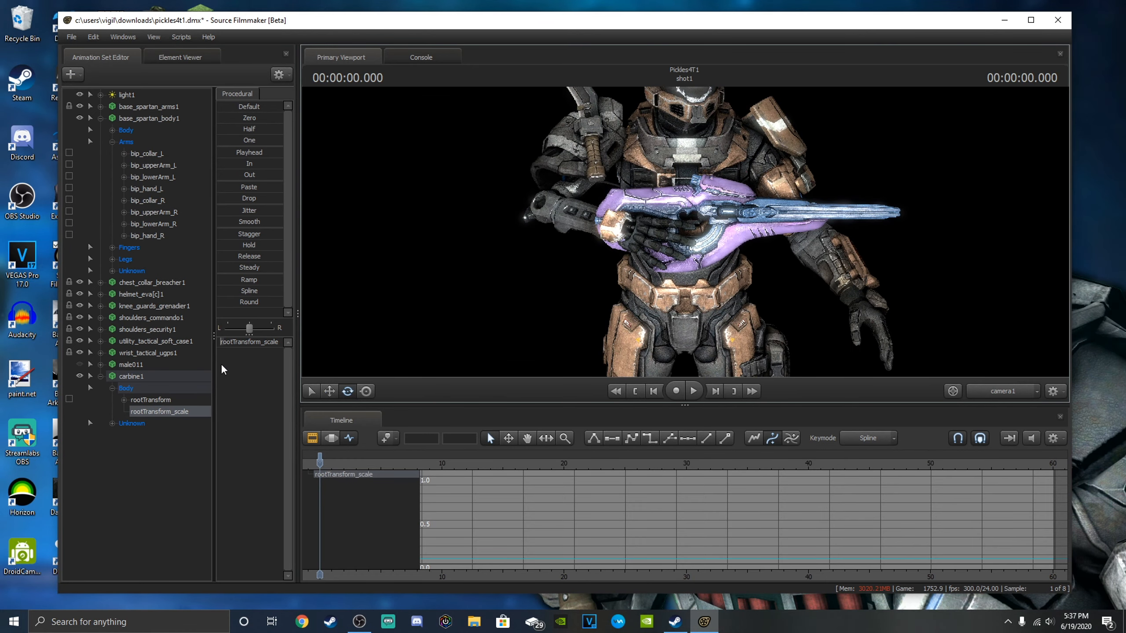
click(168, 399)
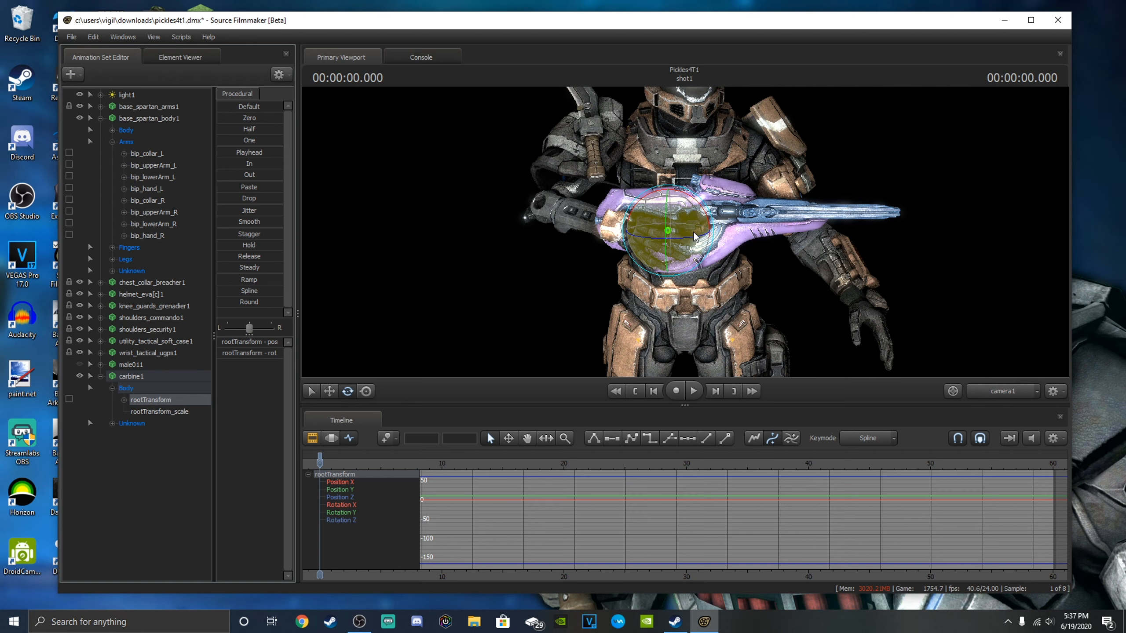
mouse_move(697, 240)
mouse_down()
mouse_move(703, 208)
mouse_move(710, 234)
mouse_up()
key(w)
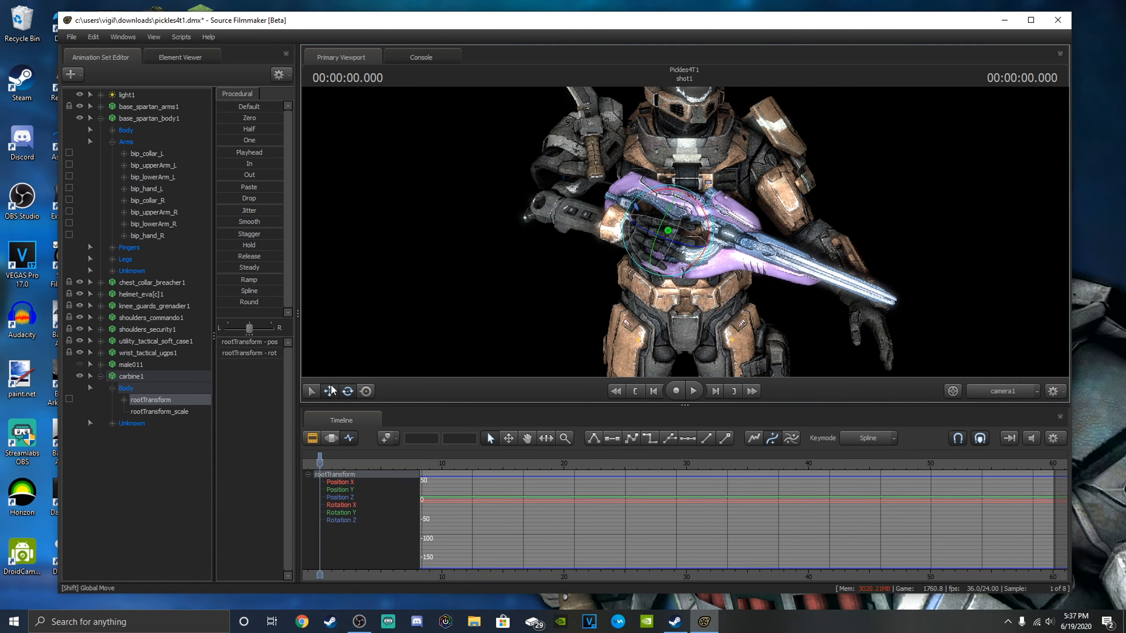
mouse_move(670, 233)
mouse_down()
mouse_move(647, 226)
mouse_move(681, 234)
mouse_move(689, 178)
mouse_move(669, 221)
mouse_move(709, 277)
mouse_move(758, 226)
mouse_move(747, 209)
mouse_move(680, 230)
mouse_up()
key(w)
key(s)
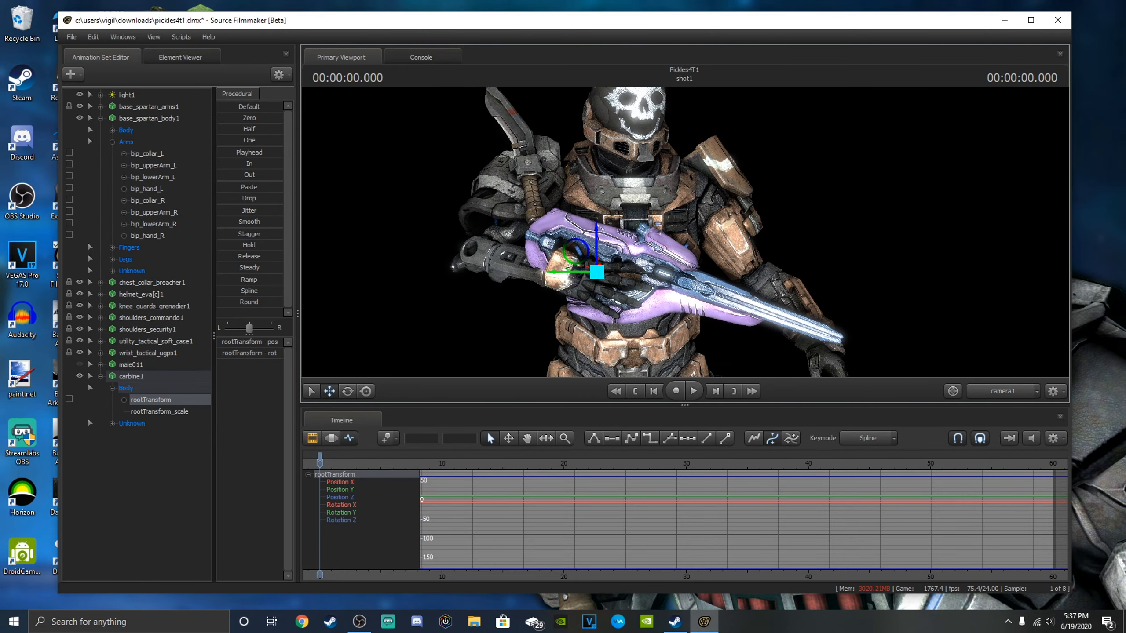
key(s)
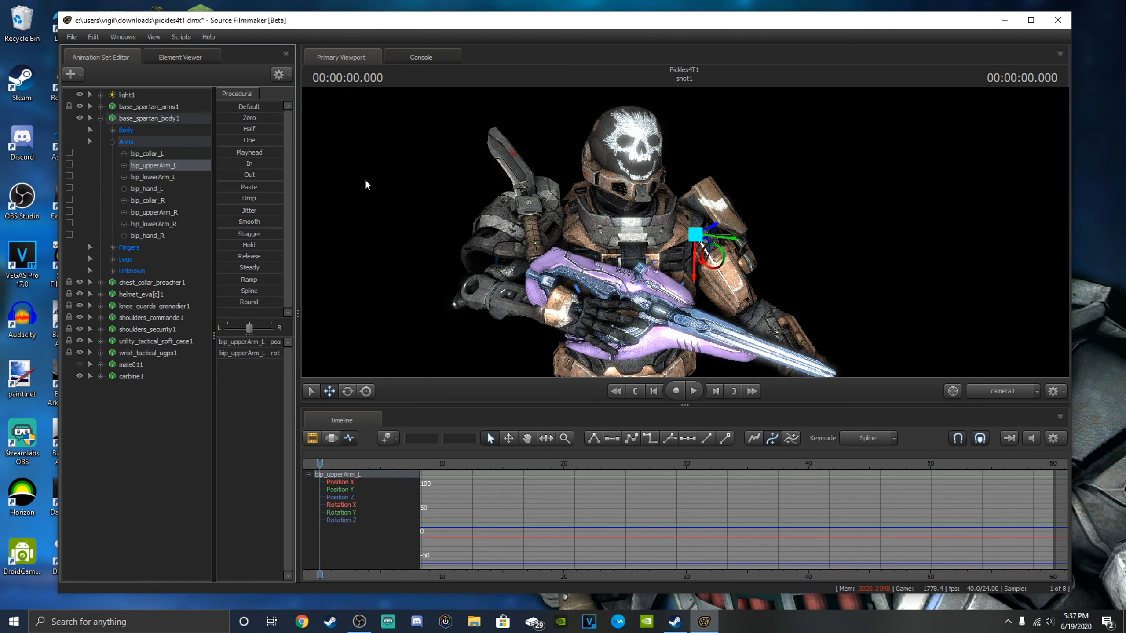
Rotate the bip_upperArm_L bone of base_spartan_body1 to bring the left upper arm into position for supporting the carbine.
click(347, 391)
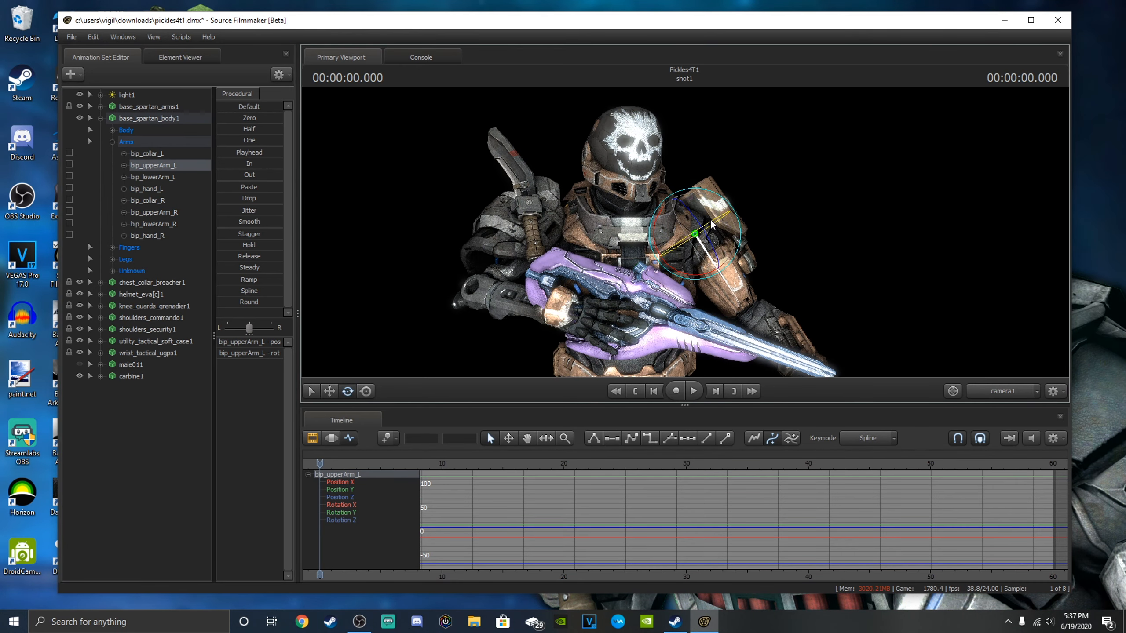
drag(708, 237, 736, 246)
drag(806, 294, 761, 311)
key(d)
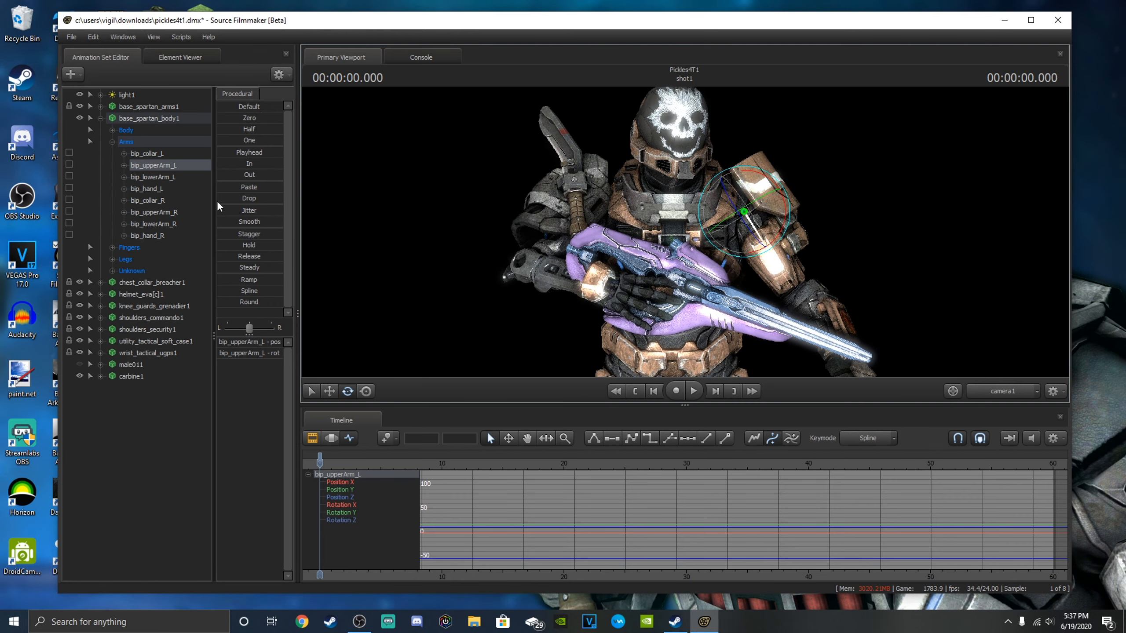
Bend the bip_lowerArm_L bone so the left forearm reaches in beneath the carbine's barrel.
click(156, 177)
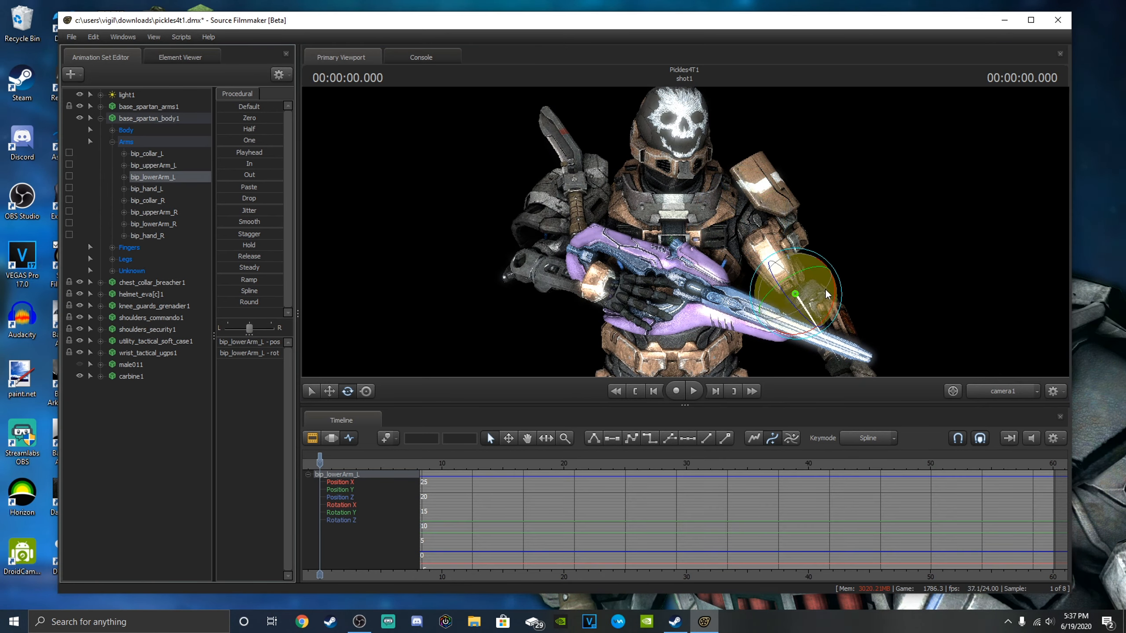
drag(812, 299, 781, 371)
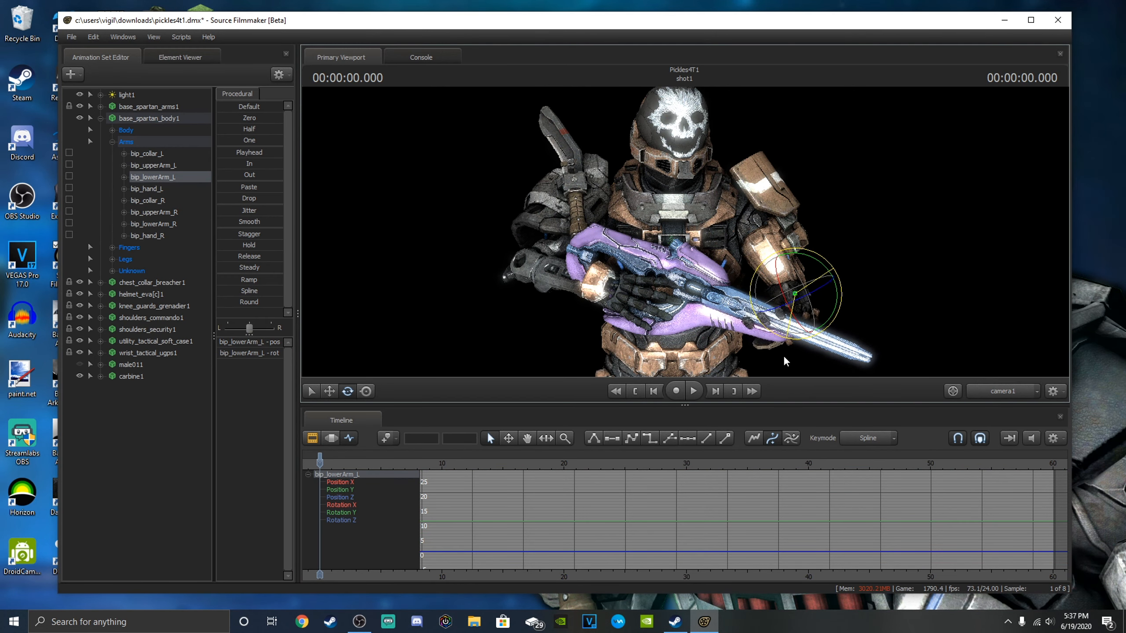
mouse_move(784, 295)
mouse_down()
mouse_move(788, 305)
mouse_move(836, 273)
mouse_move(846, 282)
mouse_move(782, 288)
mouse_up()
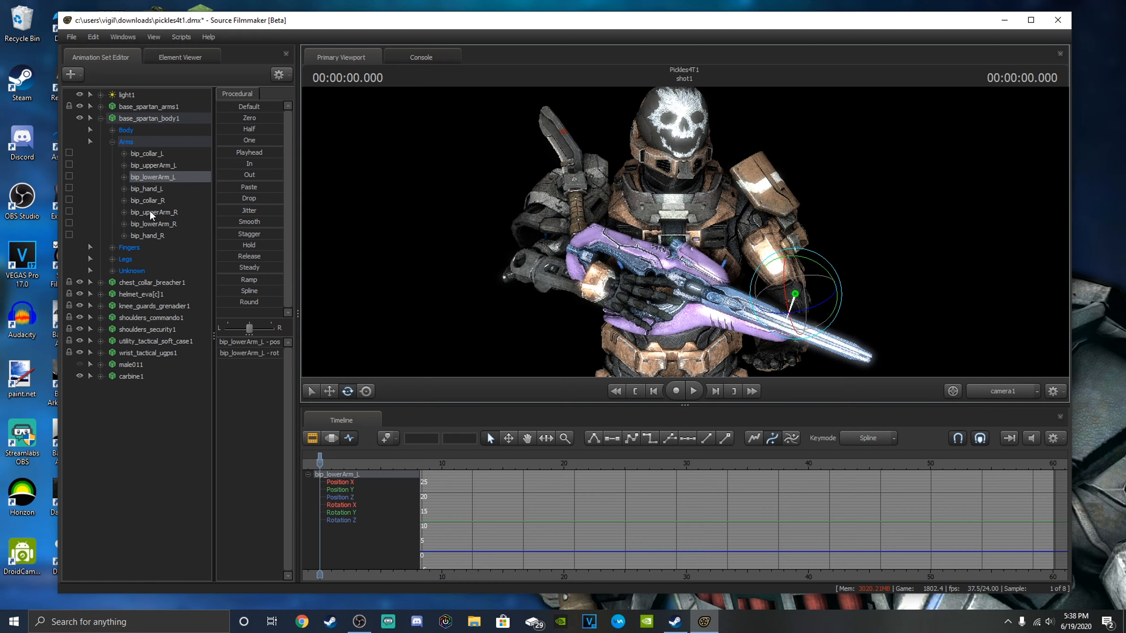
Rotate the bip_hand_L bone so the left hand supports the underside of the carbine's front end.
click(157, 187)
drag(758, 320, 776, 337)
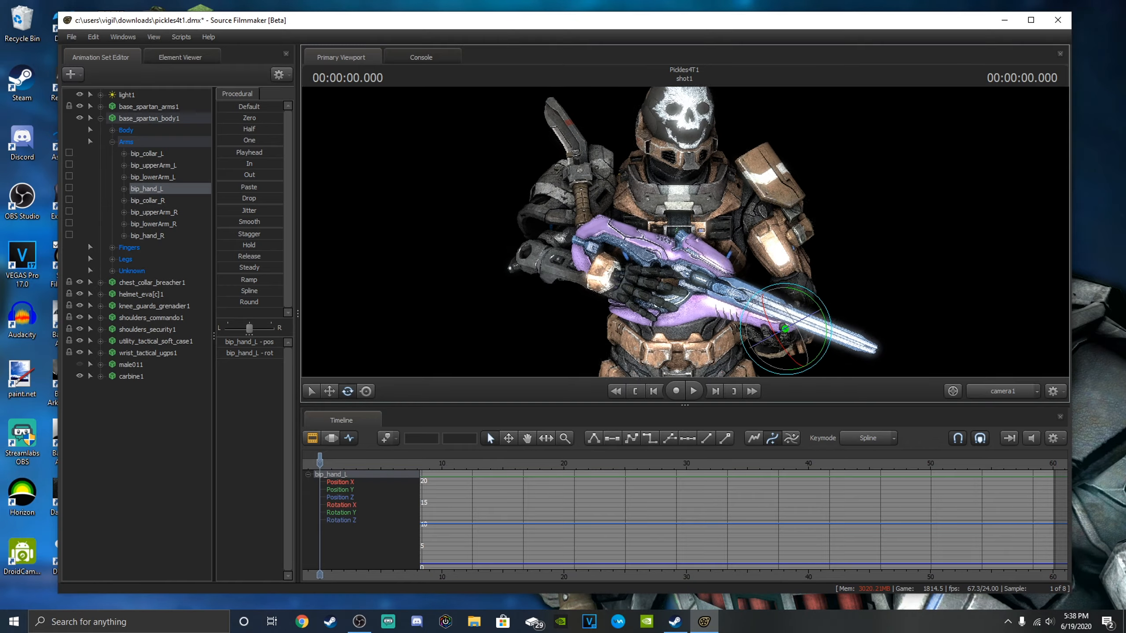
key(w)
key(d)
key(d)
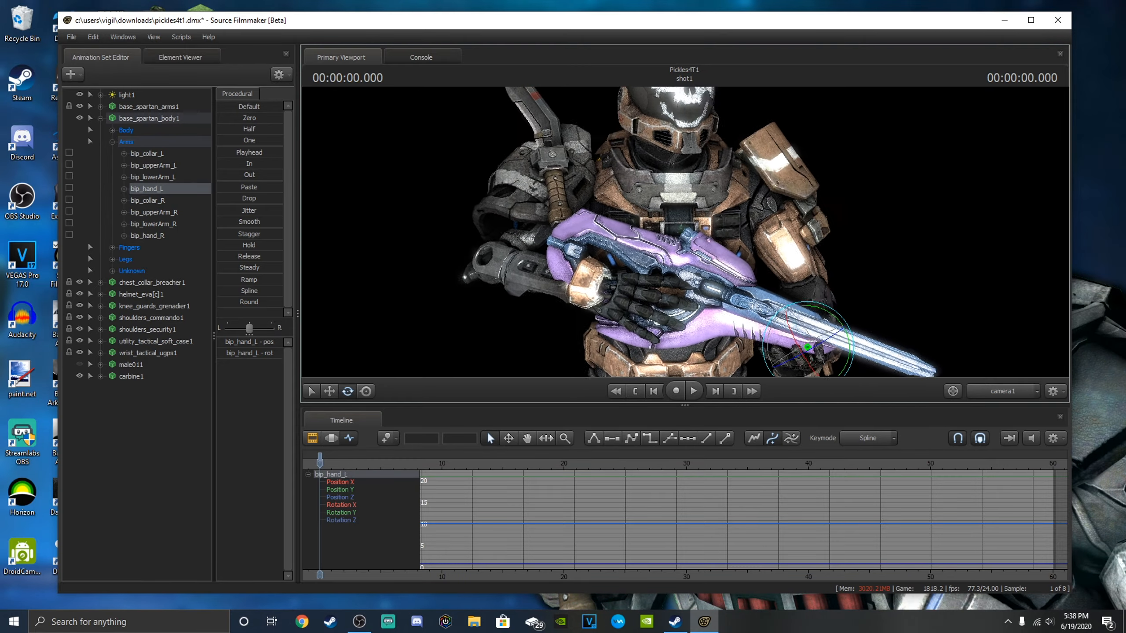
Examine from several distances and angles how both hands sit against the carbine.
key(w)
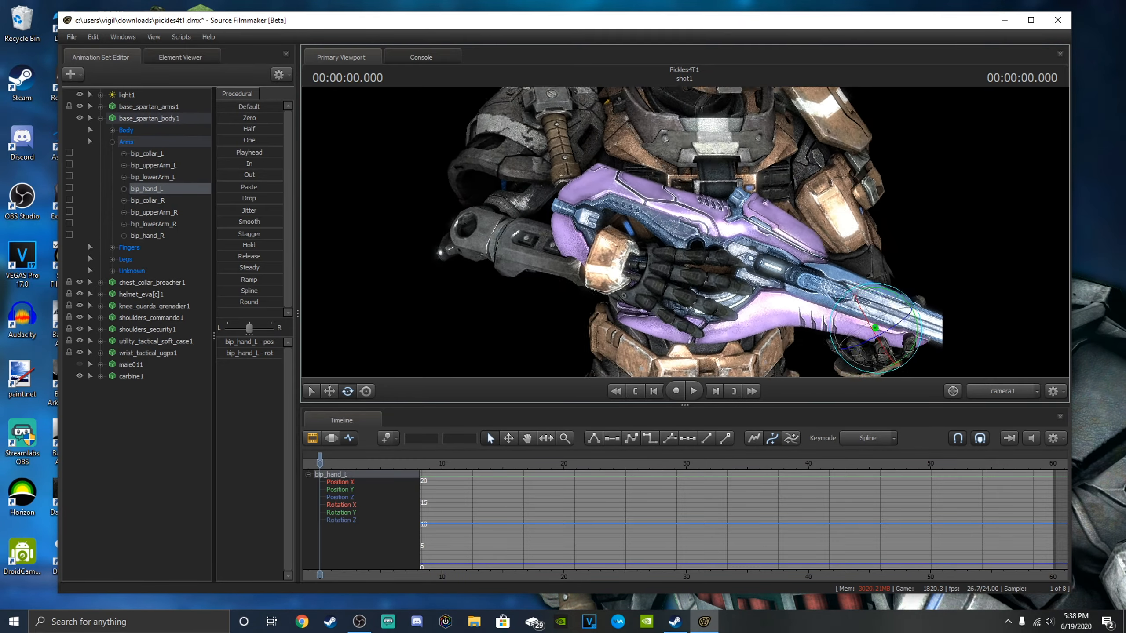
key(d)
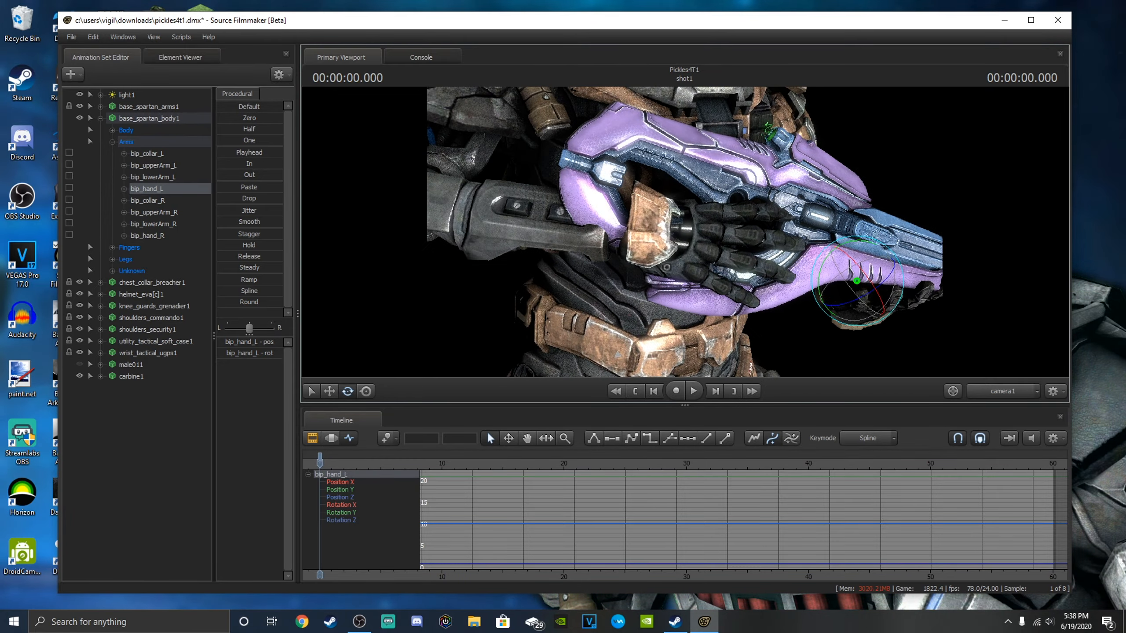
key(a)
key(s)
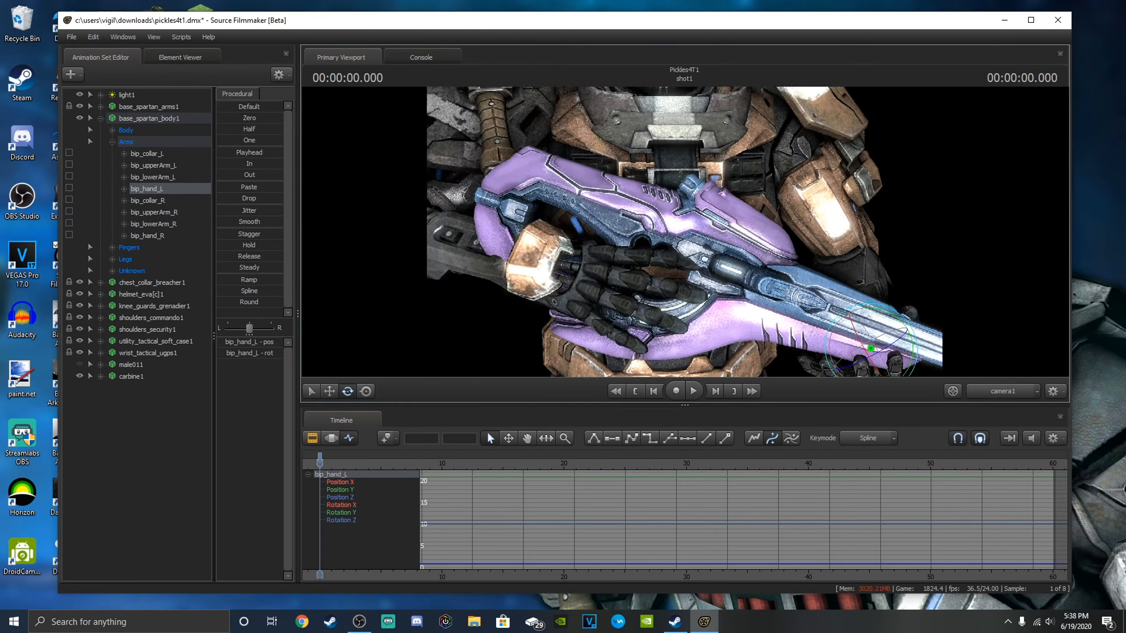
key(s)
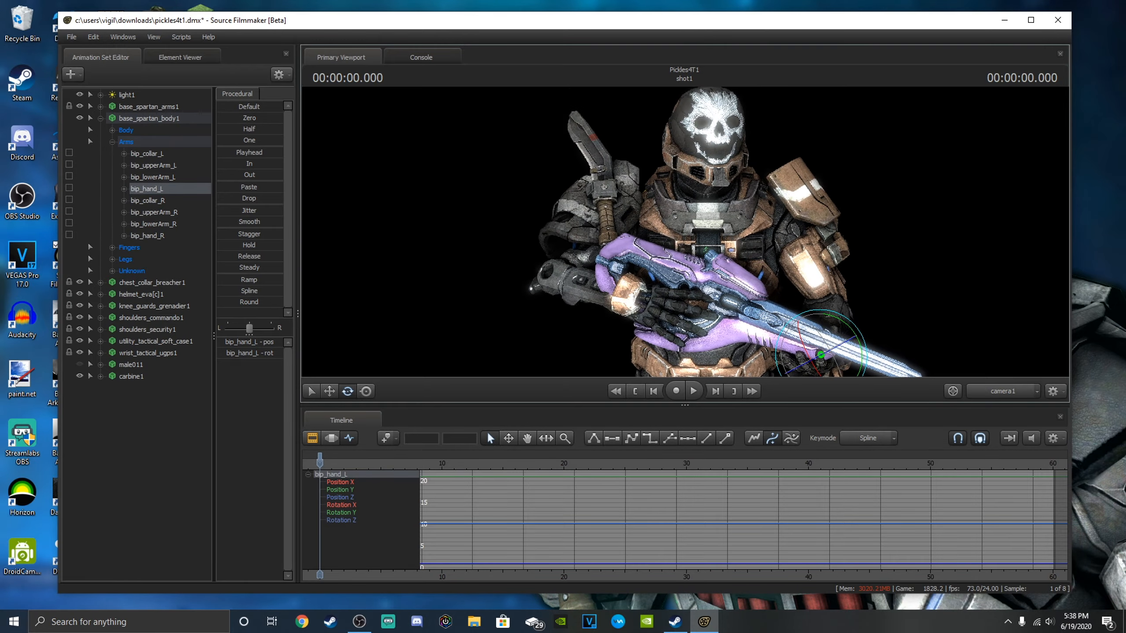
key(w)
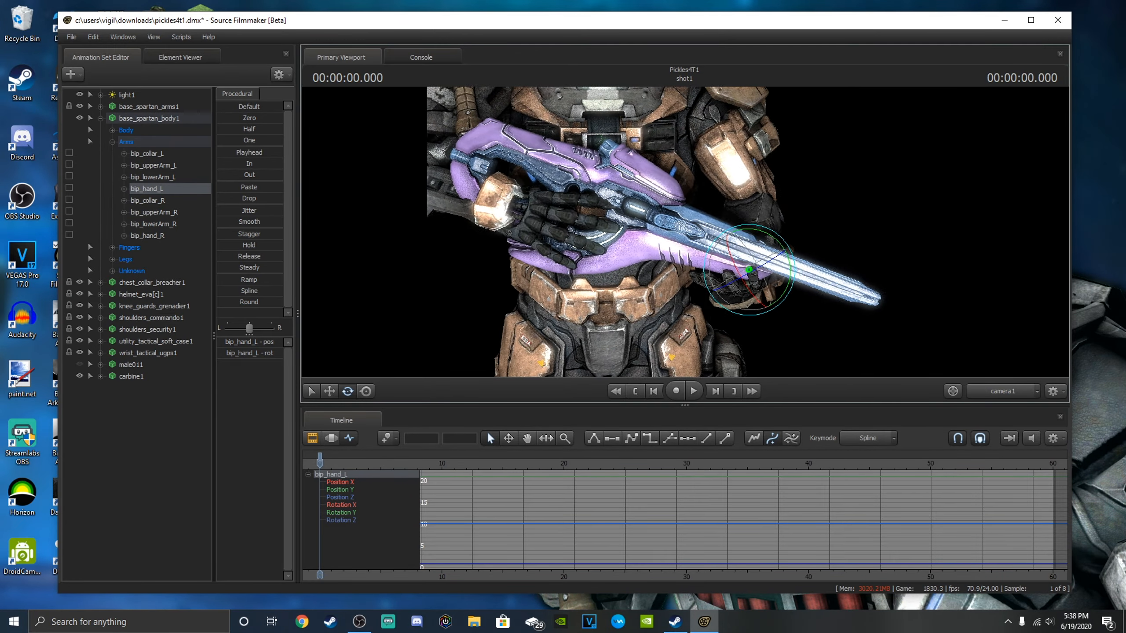
key(s)
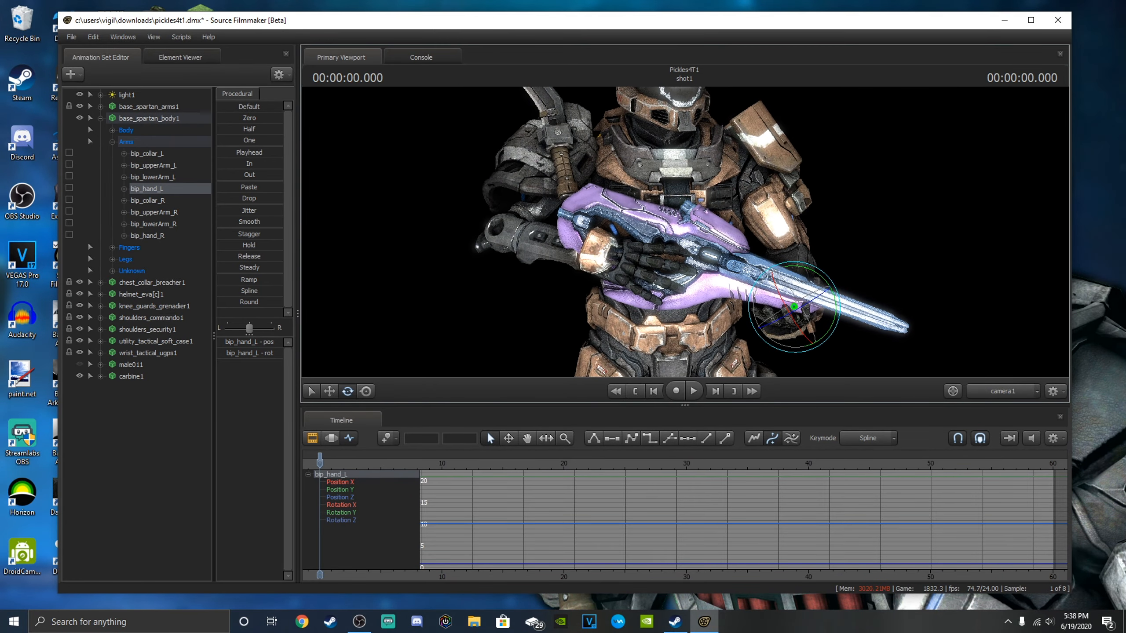
key(d)
key(s)
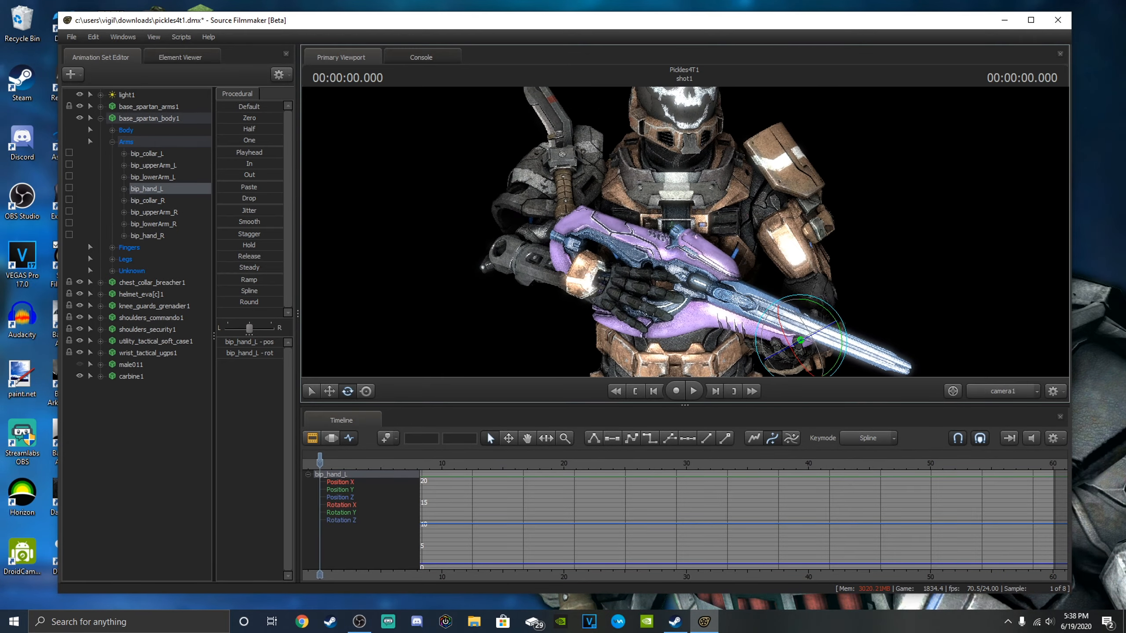
key(w)
Fine-tune the rotations of bip_lowerArm_R and bip_hand_R to seat the right hand at the carbine's grip.
click(151, 236)
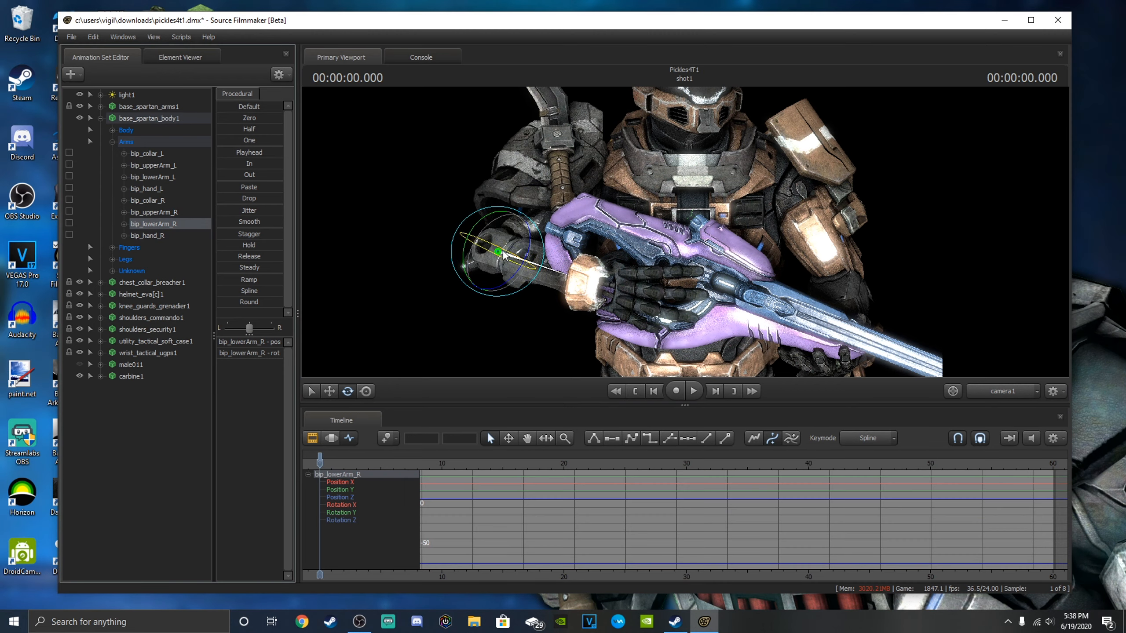
click(499, 250)
drag(501, 249, 506, 251)
click(146, 239)
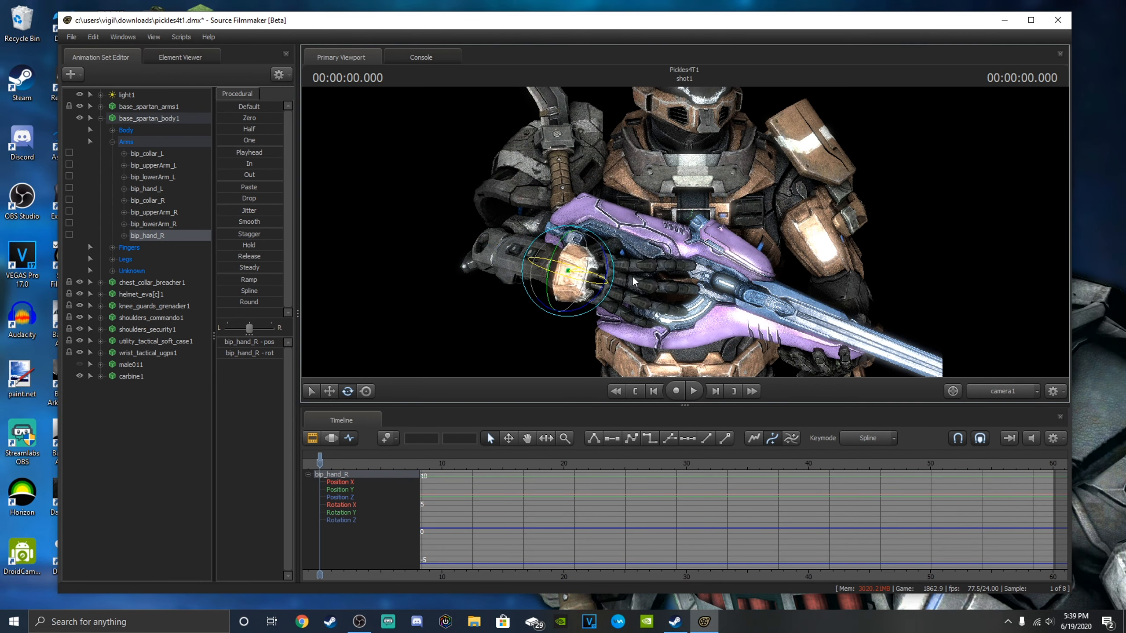
key(s)
key(w)
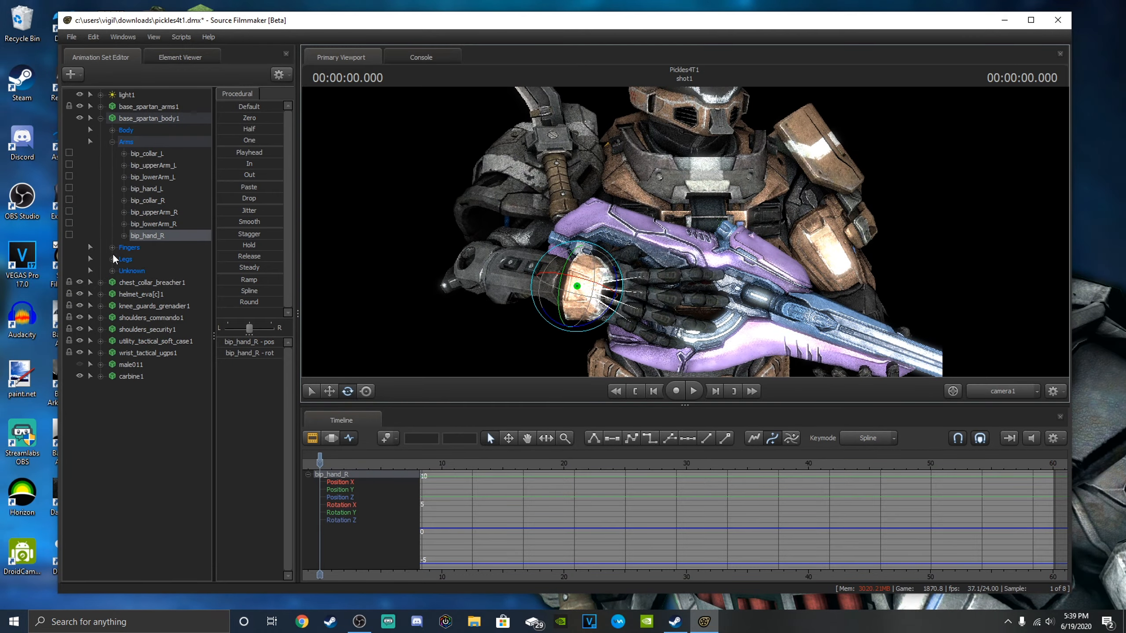
Expand the RightFingers group and rotate bip_thumb_0_R and bip_thumb_1_R to place the right thumb behind the carbine's grip.
click(112, 248)
click(124, 259)
click(177, 271)
key(w)
drag(590, 273, 662, 249)
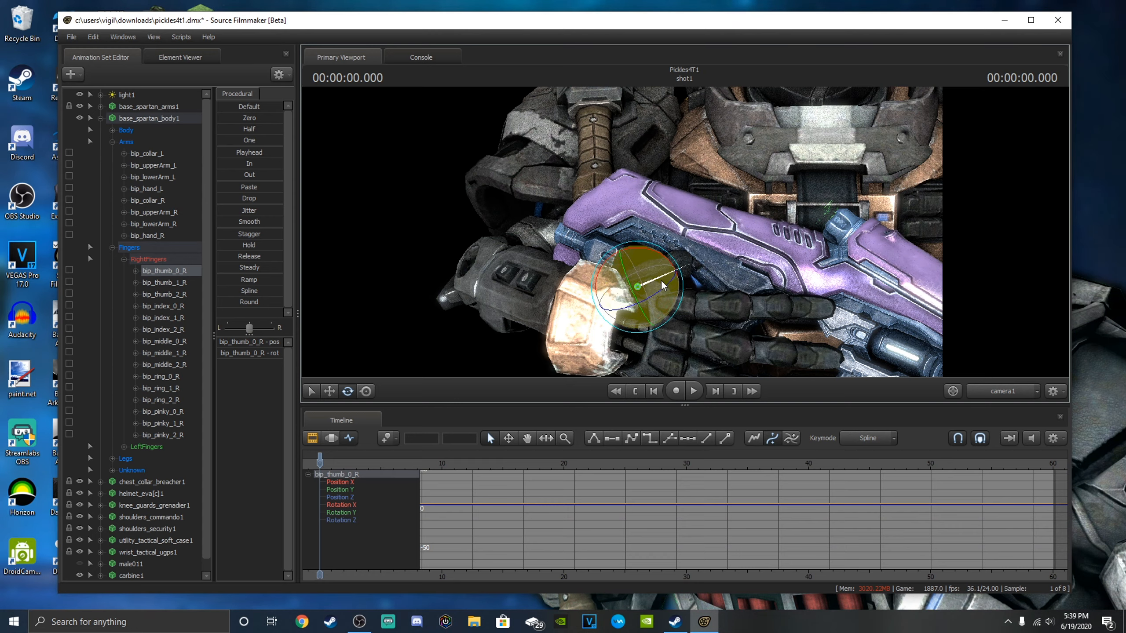
click(681, 242)
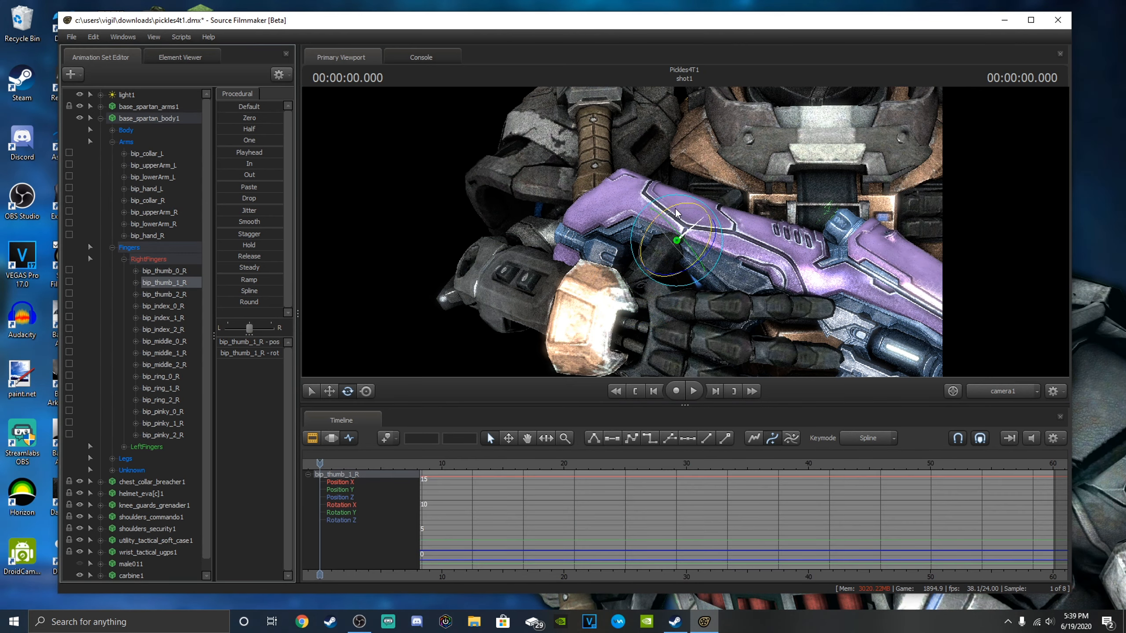
click(168, 271)
drag(685, 235, 688, 240)
key(s)
key(w)
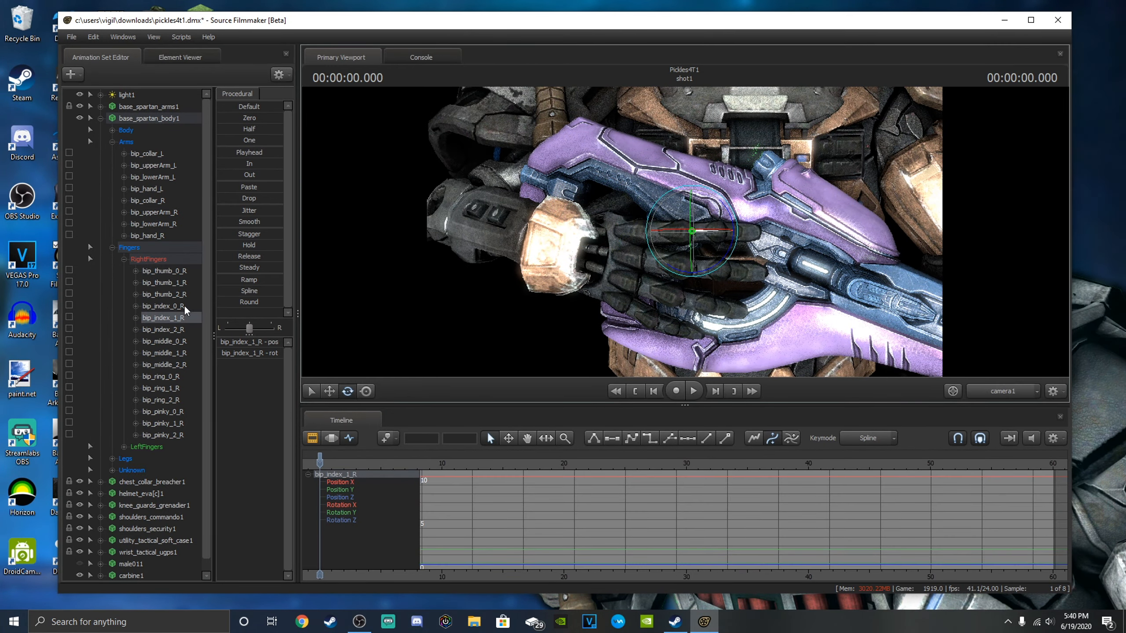
Curl the right index finger around the carbine's grip by rotating the bip_index_0_R, bip_index_1_R and bip_index_2_R bones.
click(163, 306)
click(163, 318)
drag(716, 240, 702, 267)
click(163, 329)
key(s)
key(w)
Curl the right middle finger around the grip by rotating the bip_middle_0_R, bip_middle_1_R and bip_middle_2_R bones.
click(177, 341)
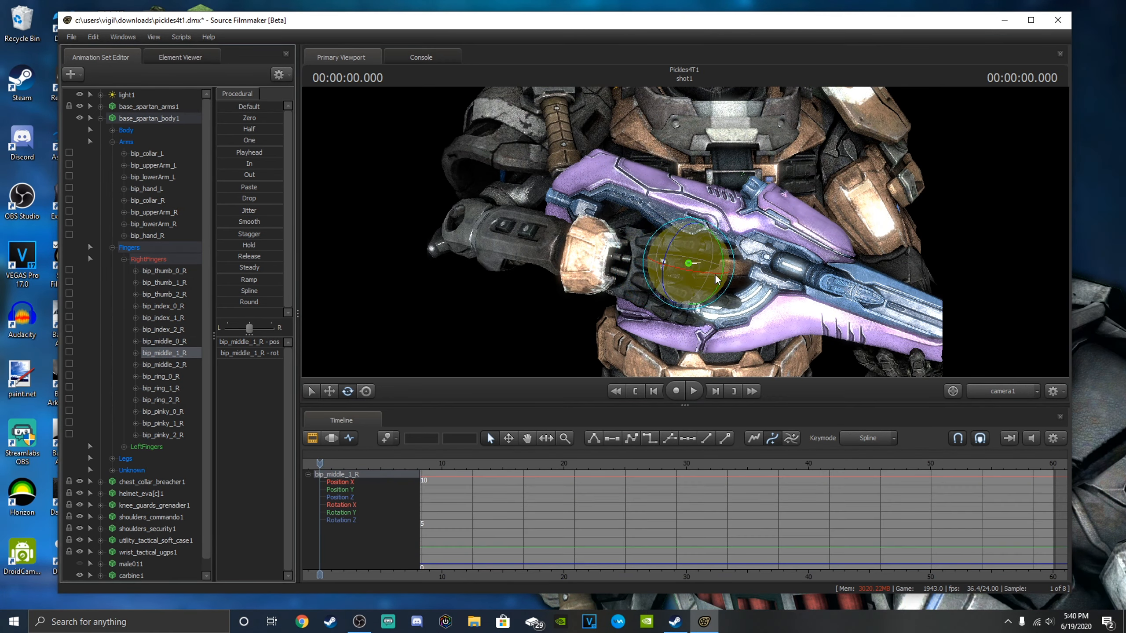
click(164, 353)
click(165, 365)
drag(733, 267, 681, 259)
click(165, 341)
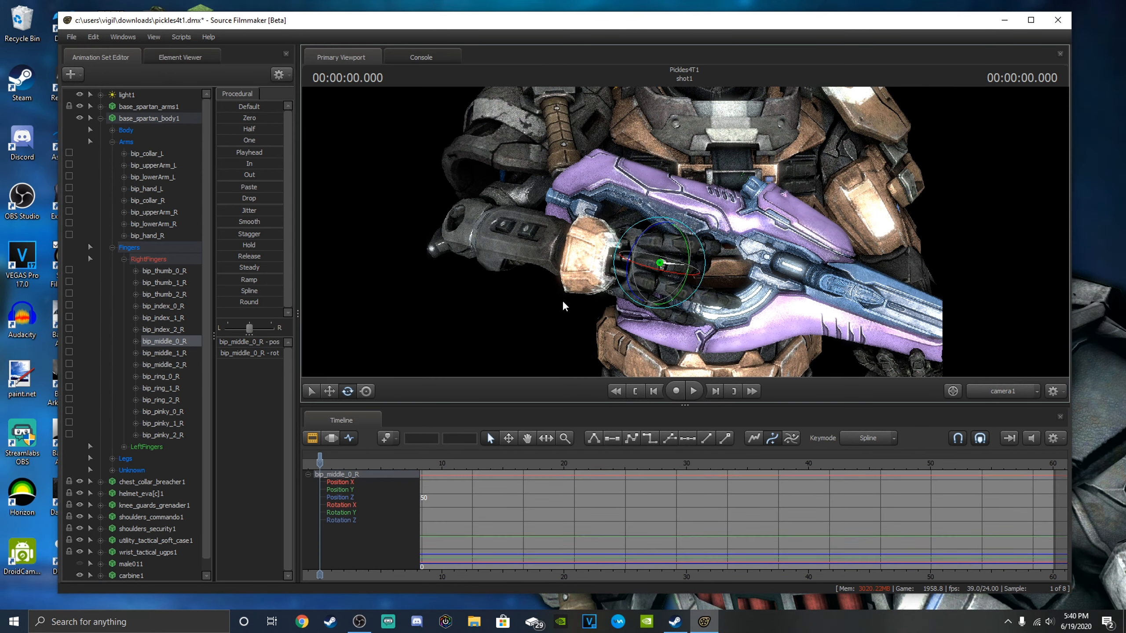
Curl the right ring and pinky fingers around the carbine's grip by rotating their bip_ring and bip_pinky bones.
click(162, 377)
click(161, 387)
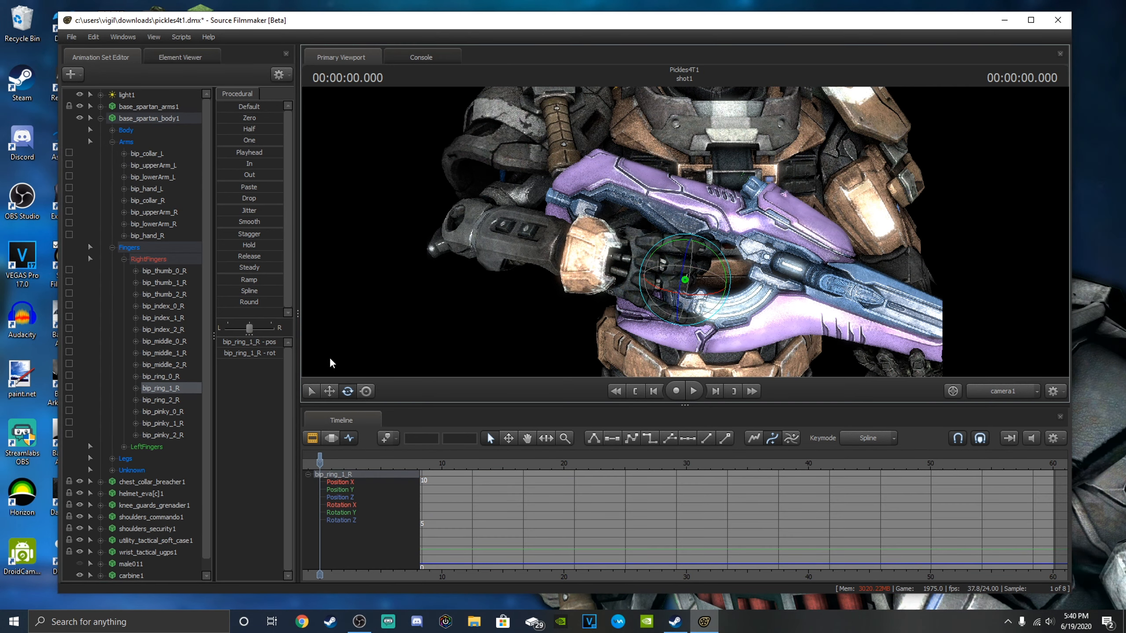
click(161, 399)
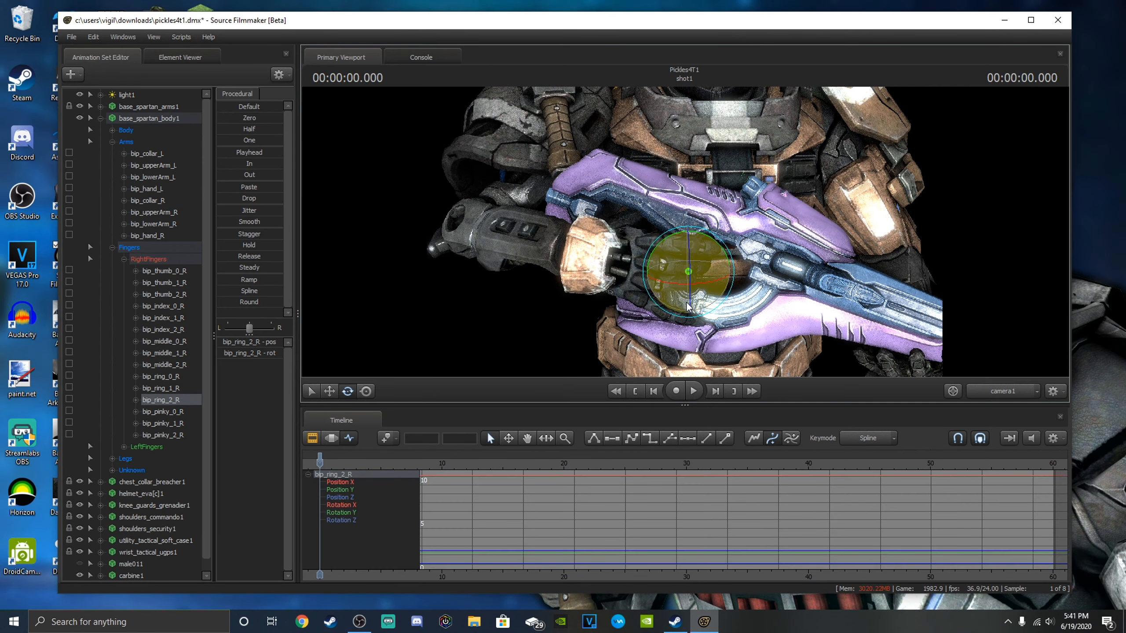
click(636, 308)
drag(637, 307, 679, 309)
key(s)
key(w)
key(s)
key(w)
Expand the LeftFingers group and rotate bip_ring_0_L and bip_ring_1_L to bend the left ring finger under the carbine.
click(124, 447)
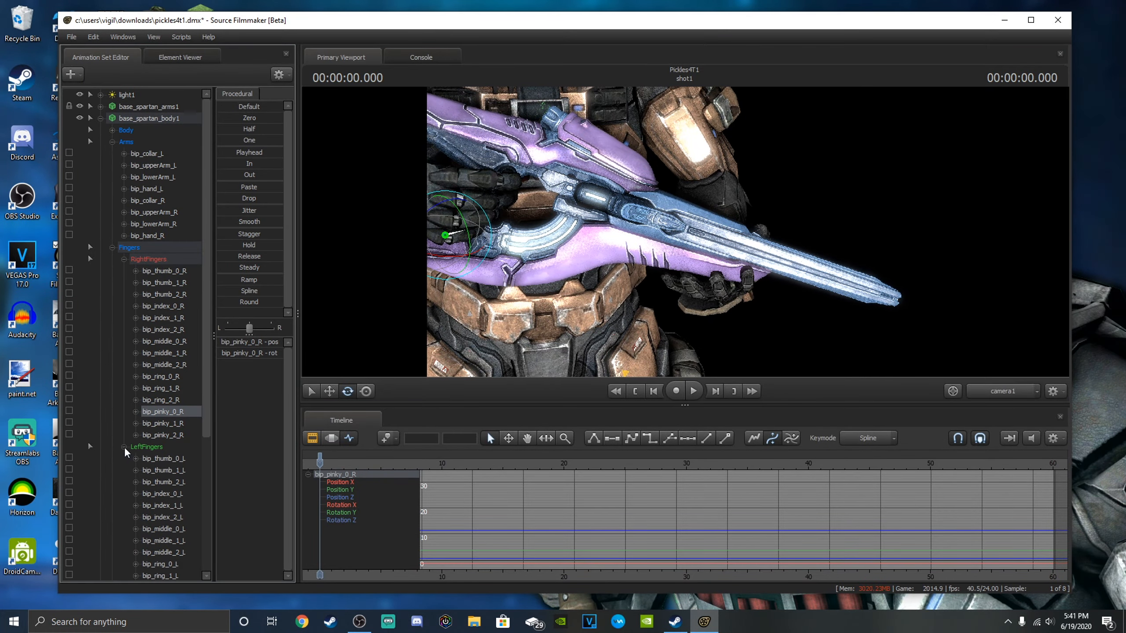
scroll(168, 439, down, 3)
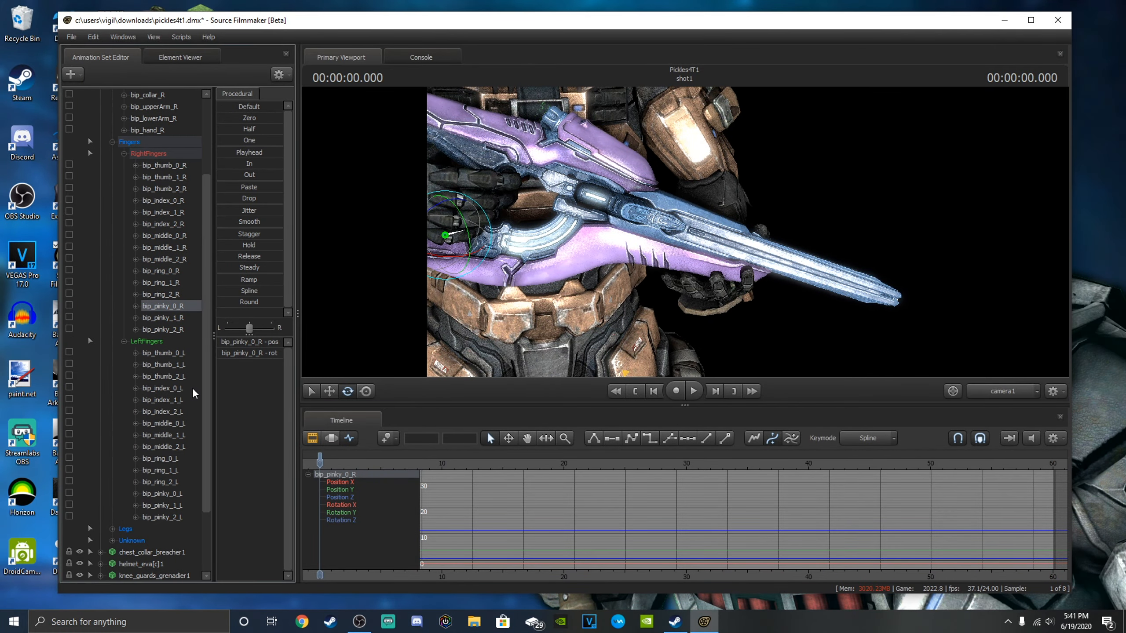
click(161, 459)
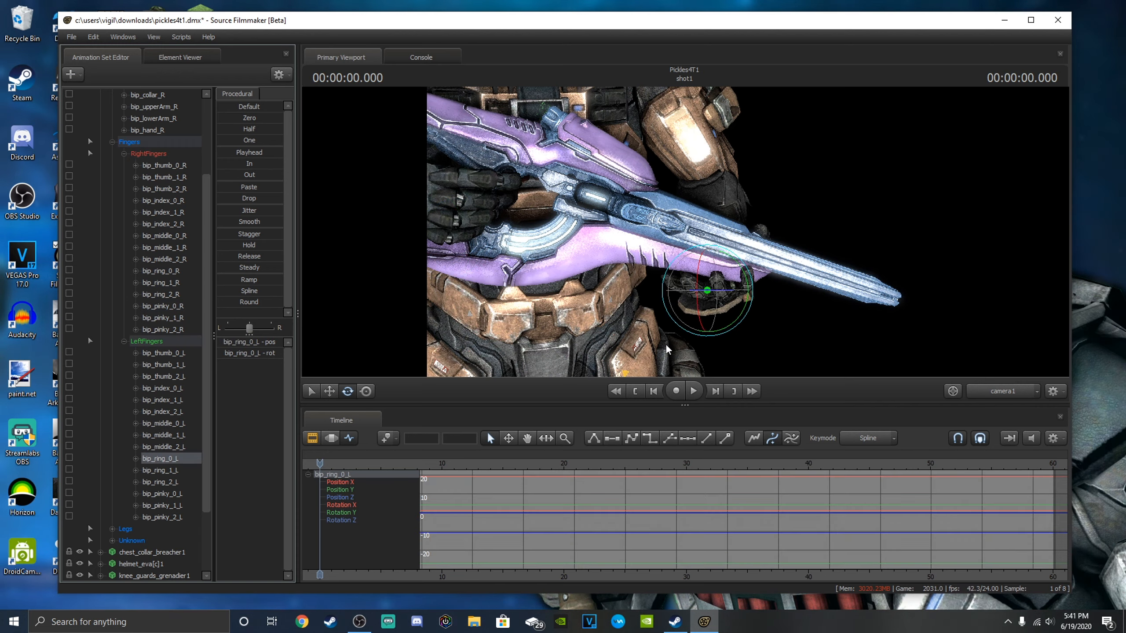
click(175, 470)
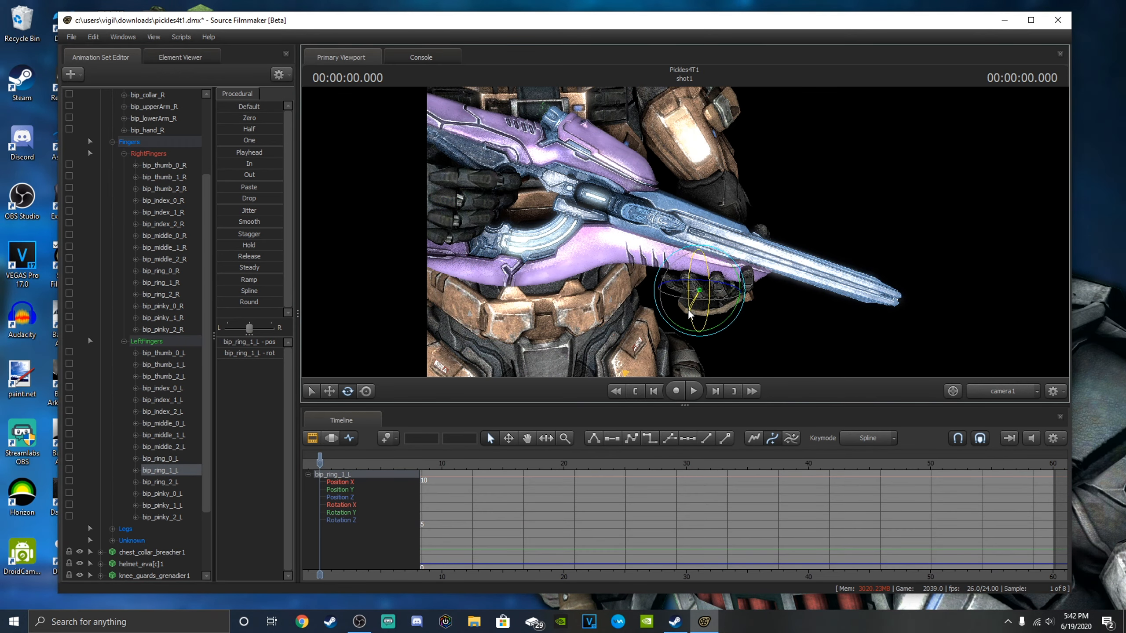
Readjust the bip_hand_L rotation so the left fingers wrap up against the carbine's underside.
scroll(159, 155, up, 2)
click(159, 155)
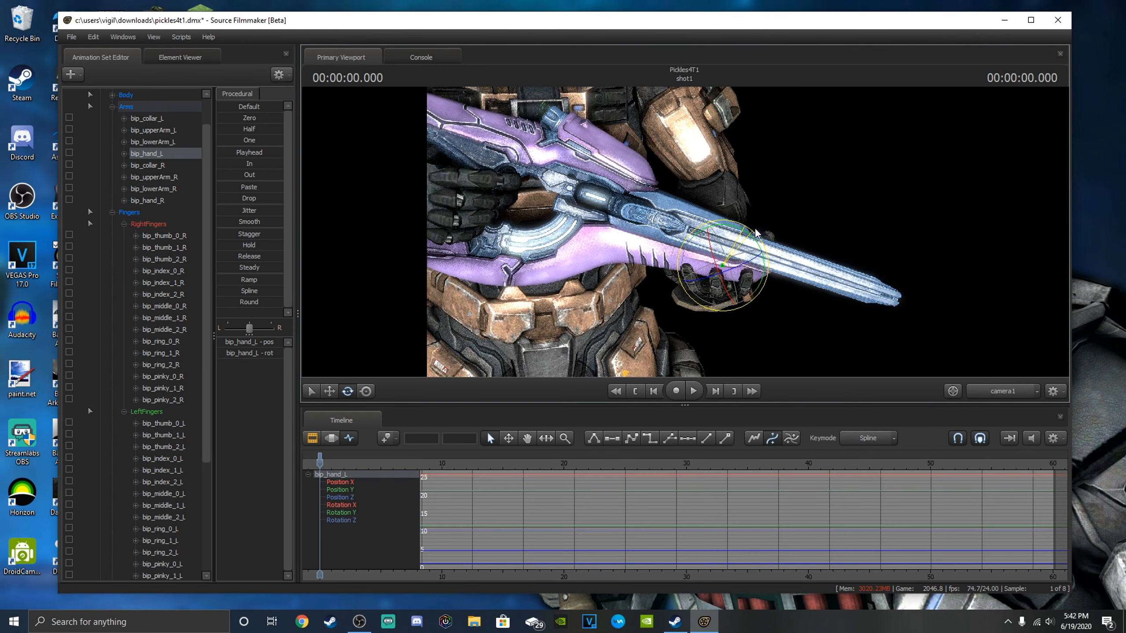
scroll(148, 510, down, 2)
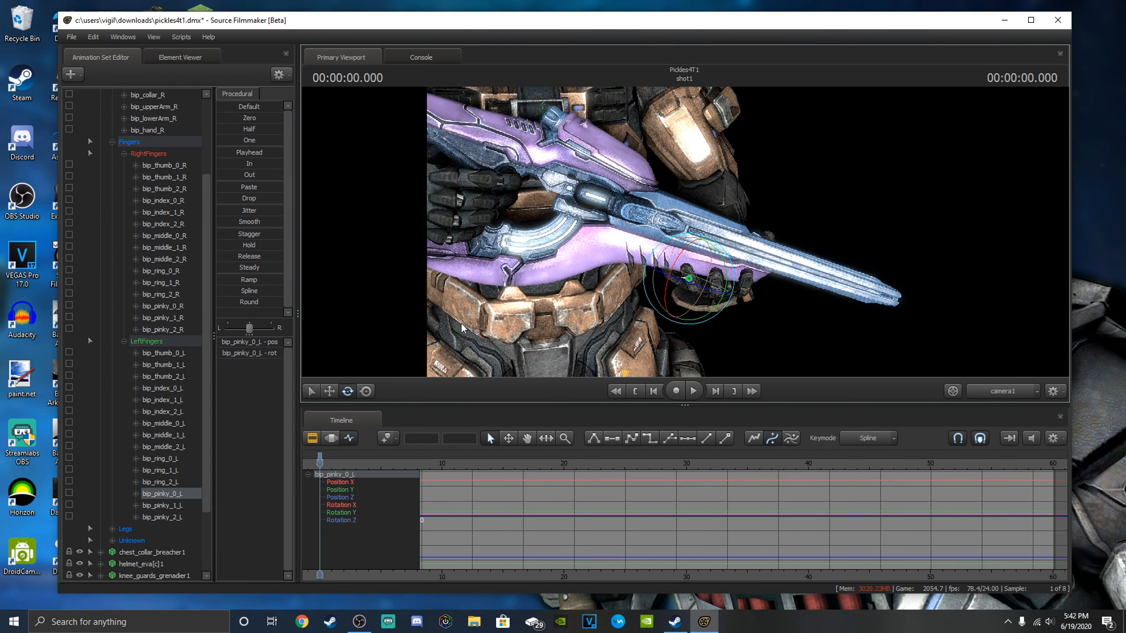
Bend the left pinky finger against the carbine's underside by rotating bip_pinky_0_L, checking bip_pinky_1_L and bip_pinky_2_L.
click(161, 506)
drag(668, 251, 653, 259)
click(163, 517)
click(162, 493)
click(173, 506)
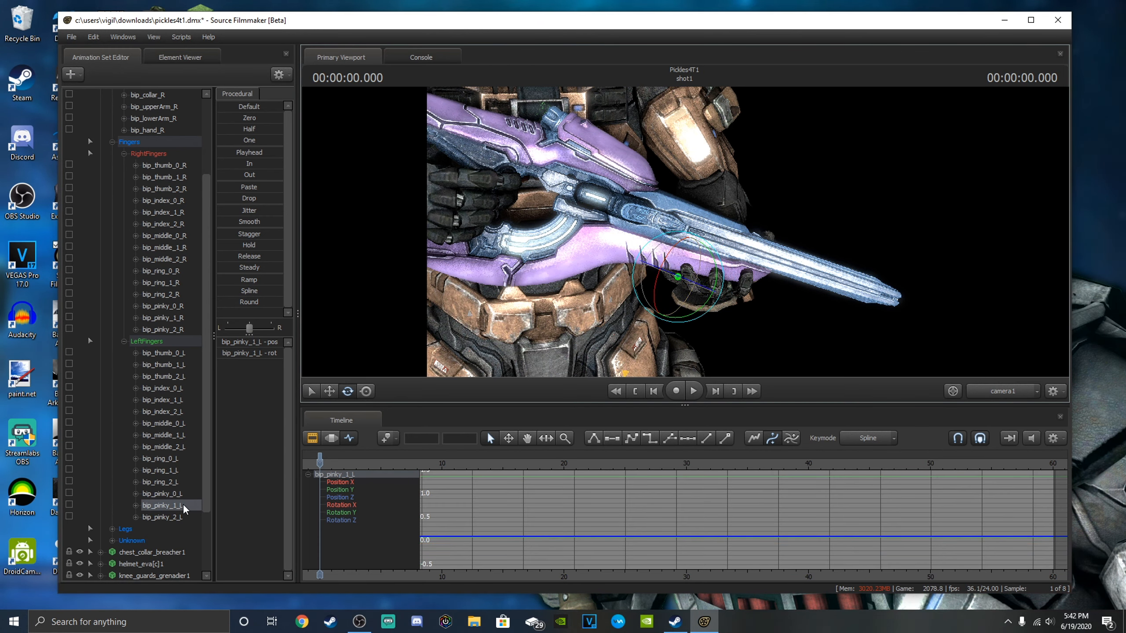
click(175, 517)
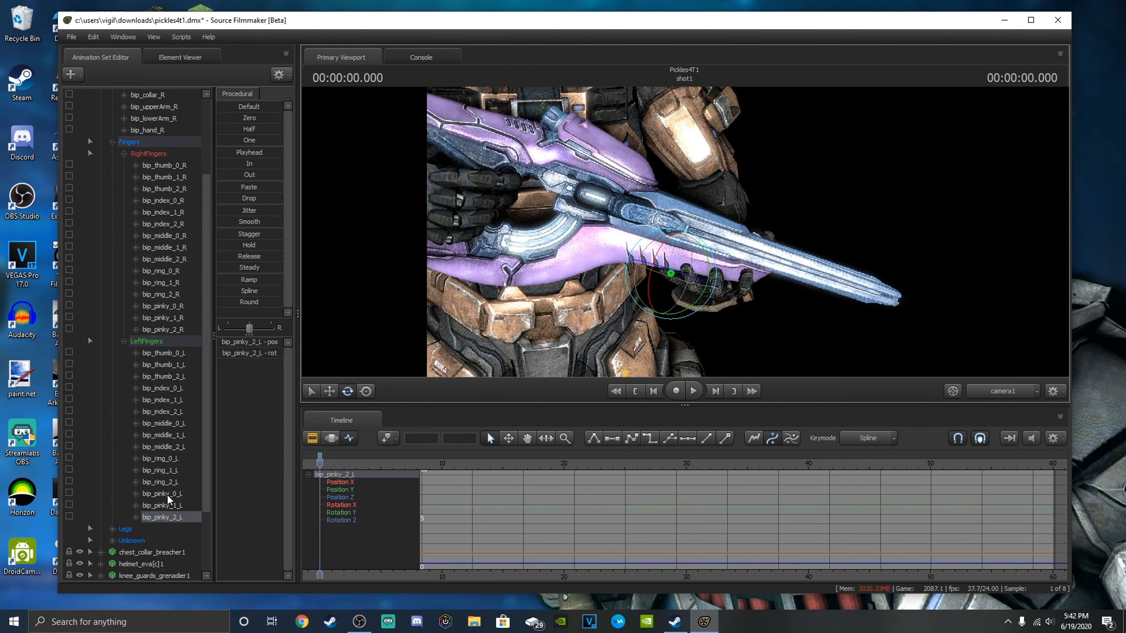
click(166, 495)
drag(712, 294, 715, 249)
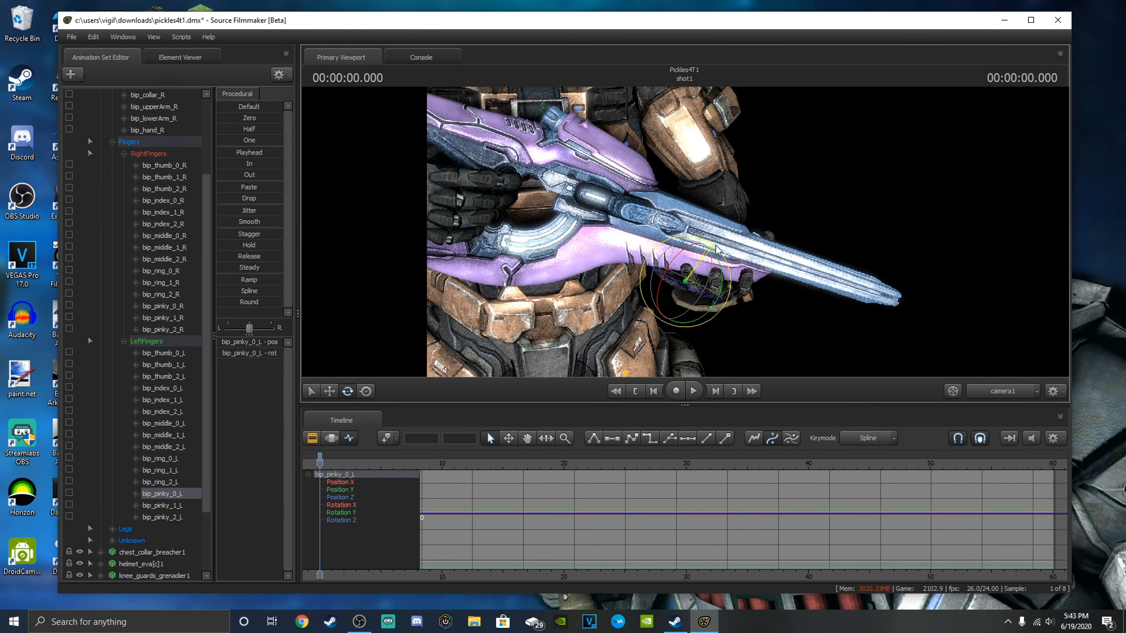
Reframe camera1 on the Spartan's head, torso and carbine for the render.
click(162, 411)
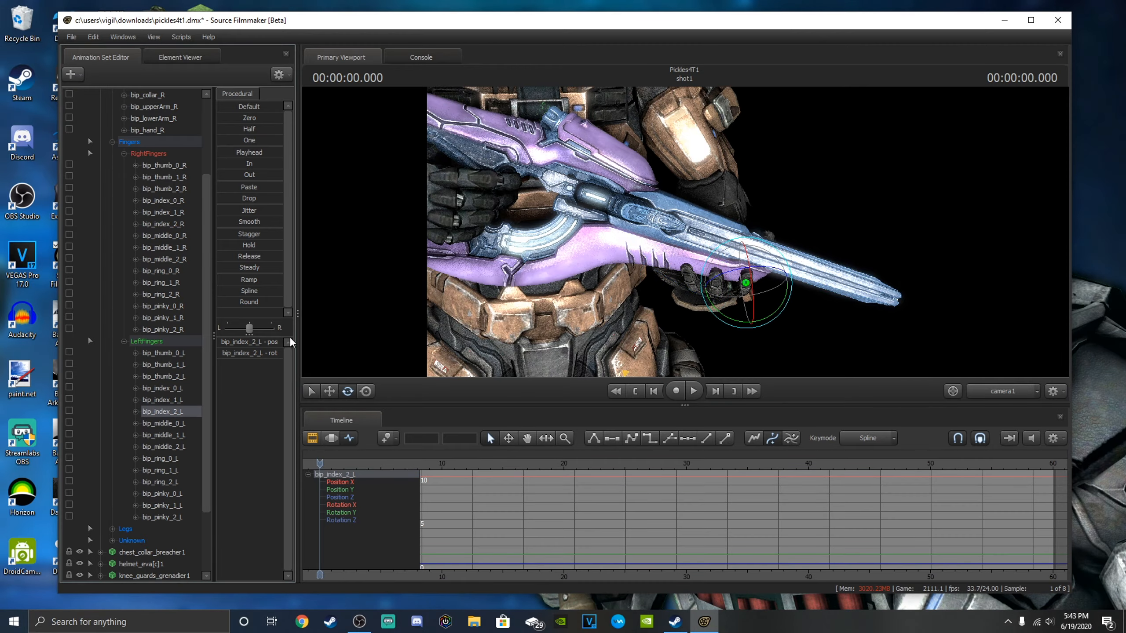
click(165, 235)
key(s)
drag(488, 248, 441, 217)
key(w)
key(w)
key(s)
key(s)
key(w)
key(s)
key(w)
key(s)
key(w)
key(s)
key(w)
key(s)
key(w)
key(s)
key(d)
key(d)
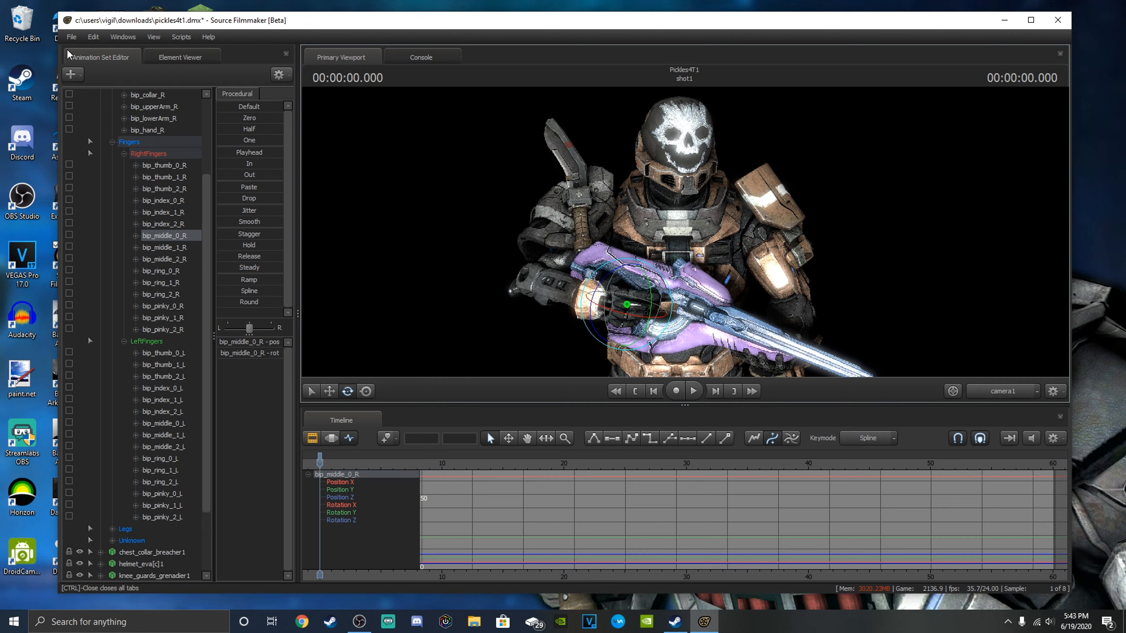
Start a poster export, save the modified session when asked, and choose PNG as the image format.
click(71, 37)
mouse_move(126, 156)
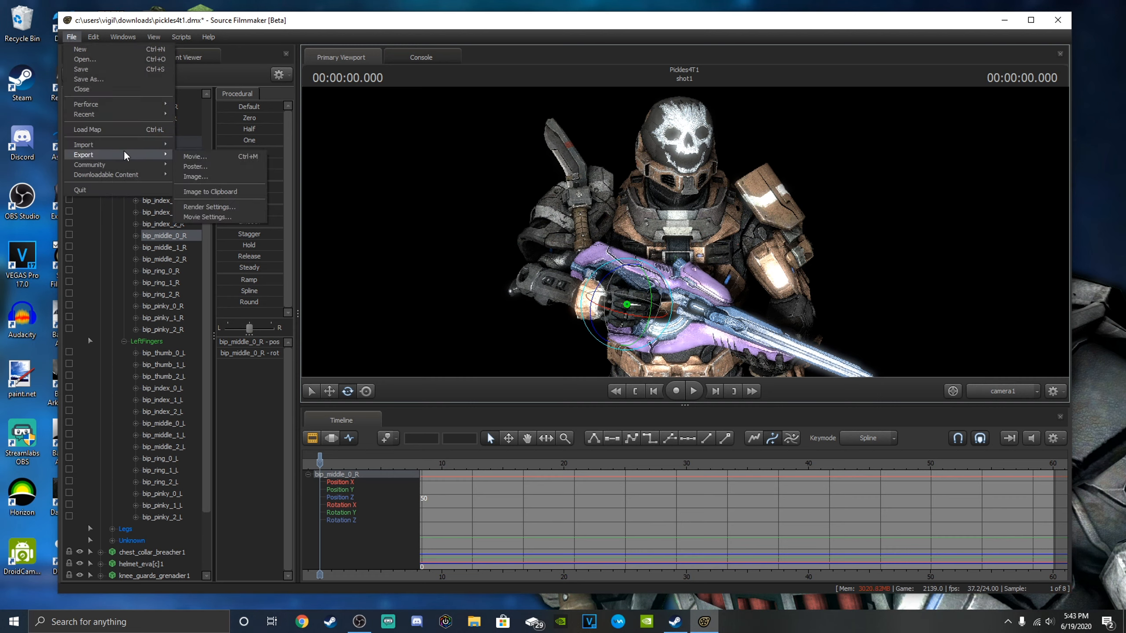
click(192, 167)
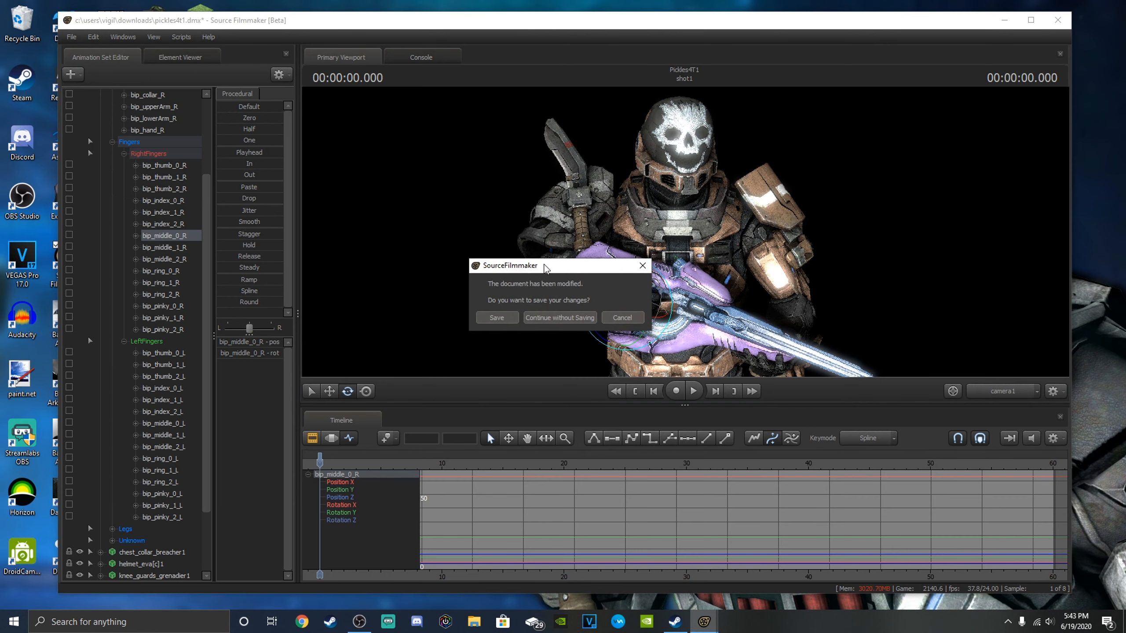
click(496, 317)
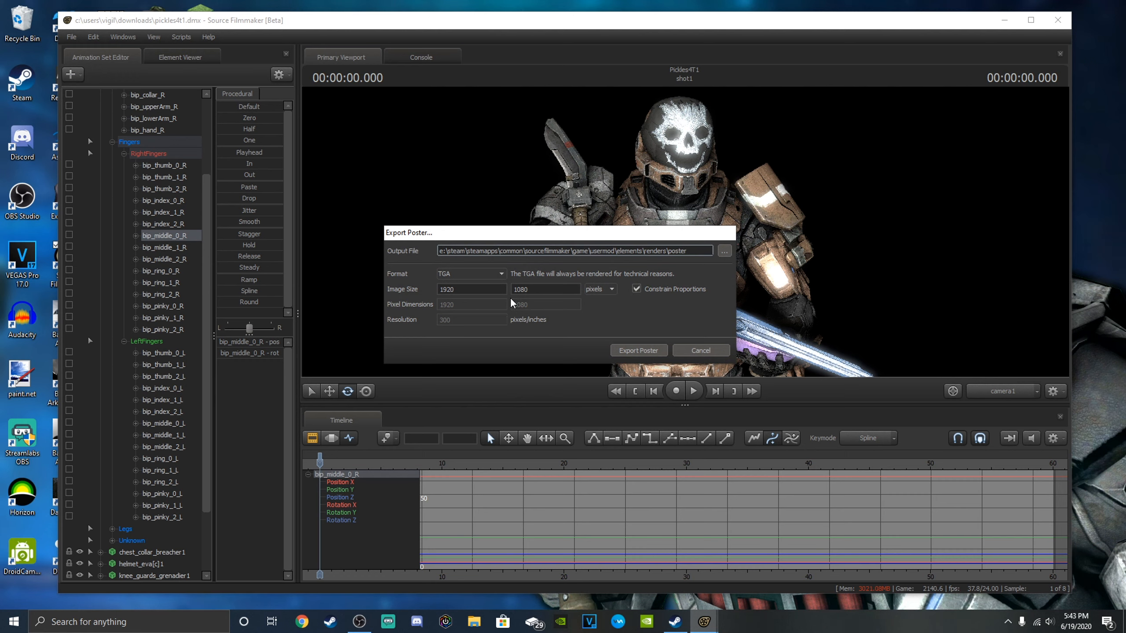
click(461, 275)
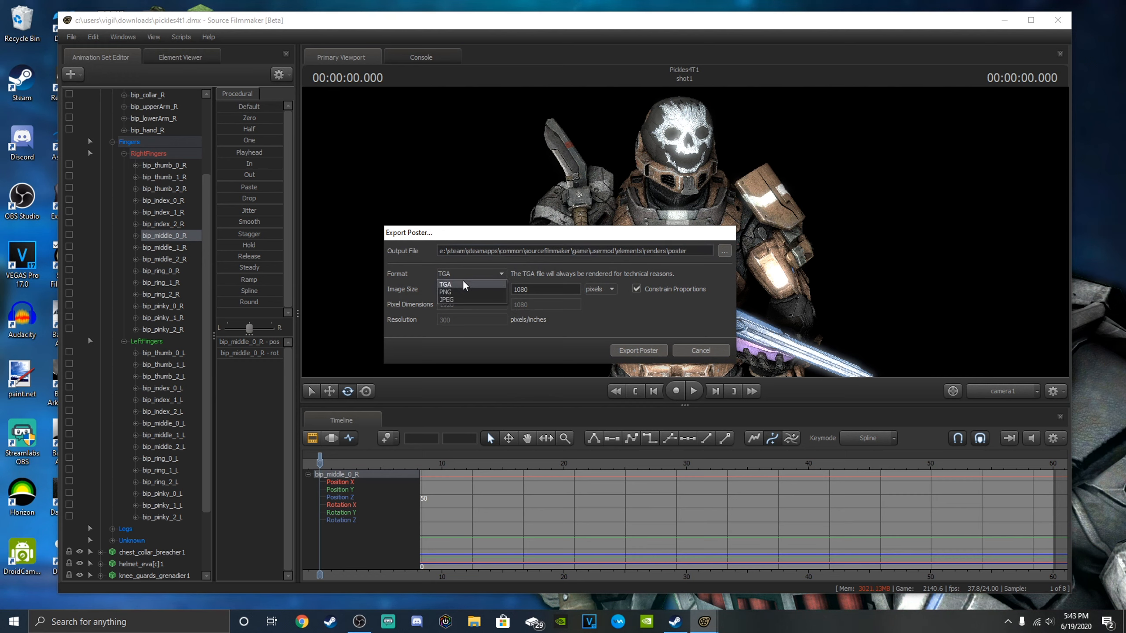
click(463, 292)
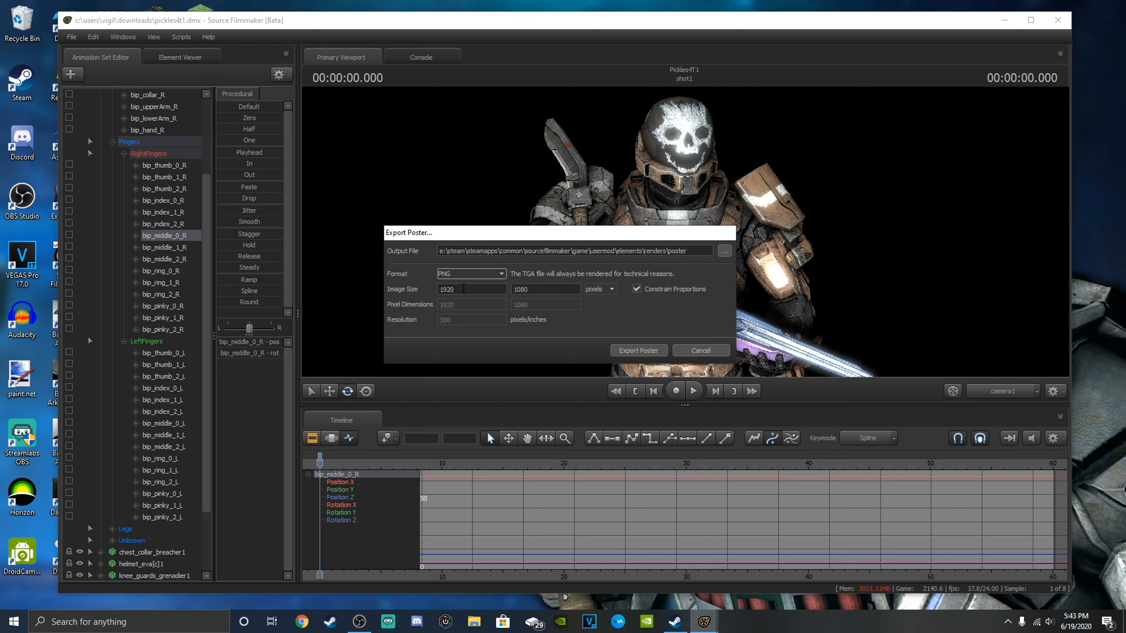
Export the poster as dfhubqgyvb in D:\Captures with an image size of 3840 by 2160 pixels.
click(724, 252)
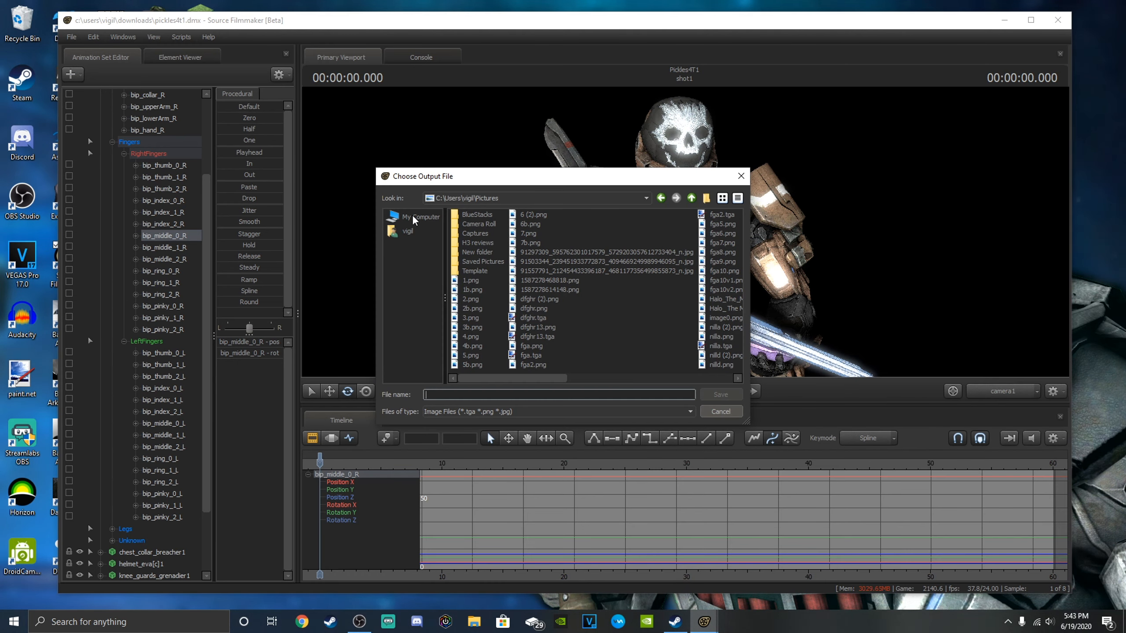
double_click(479, 232)
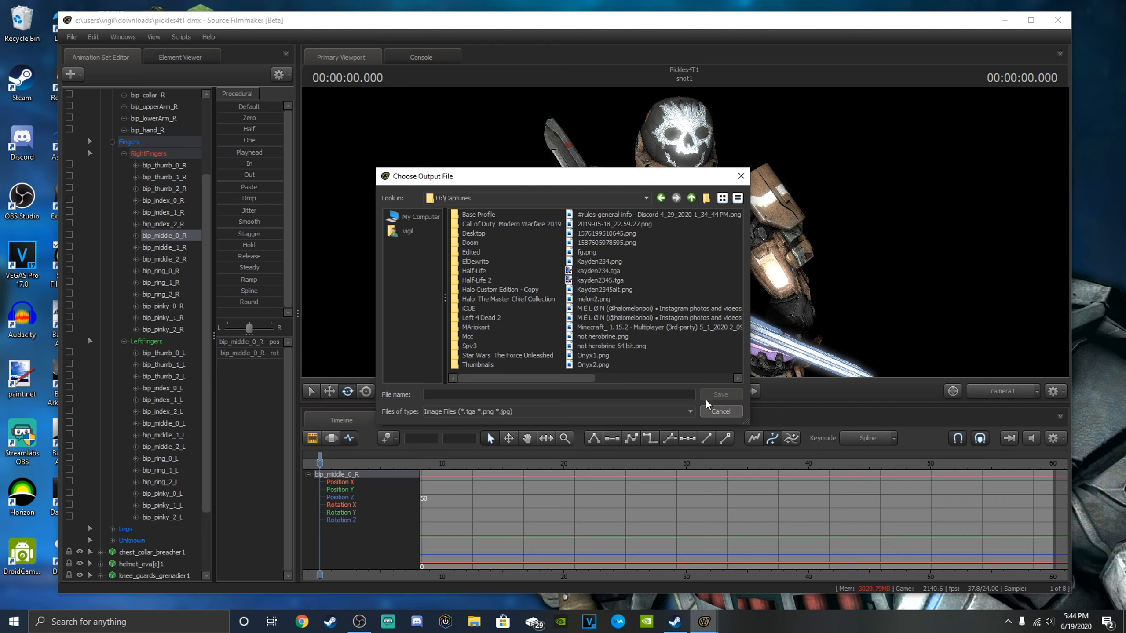
click(532, 395)
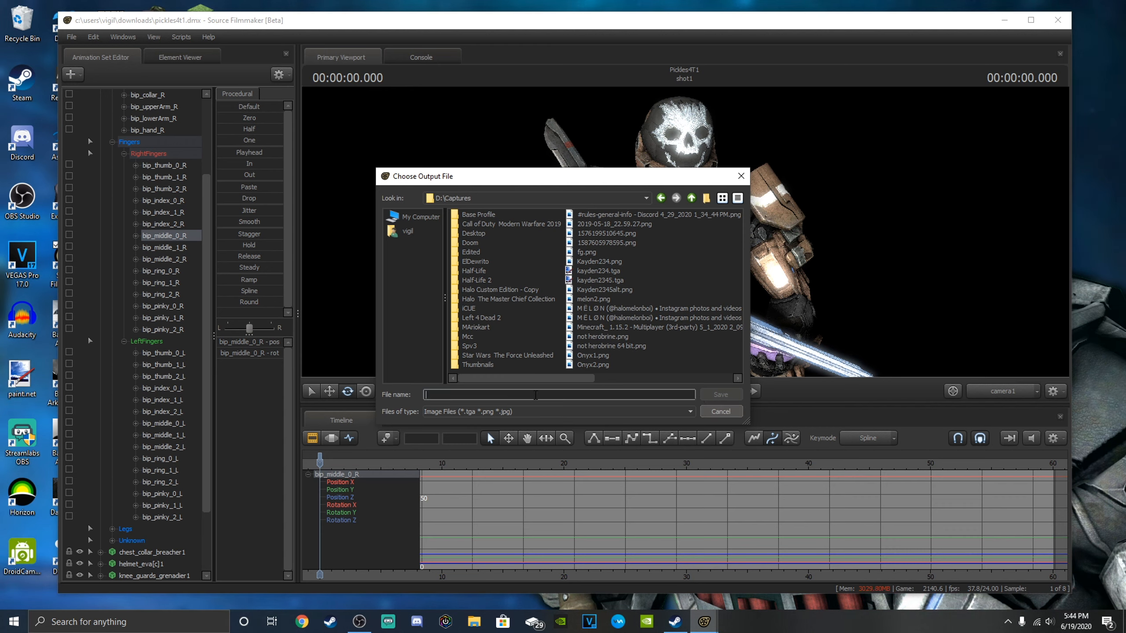
text(dfhubqgyvb)
click(721, 394)
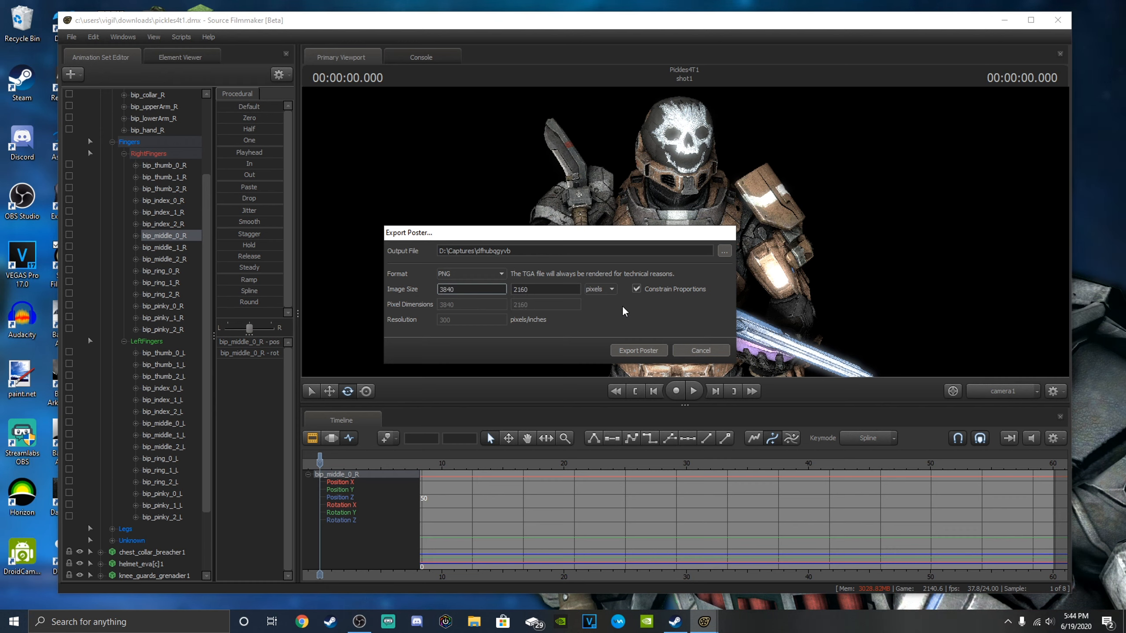
click(655, 353)
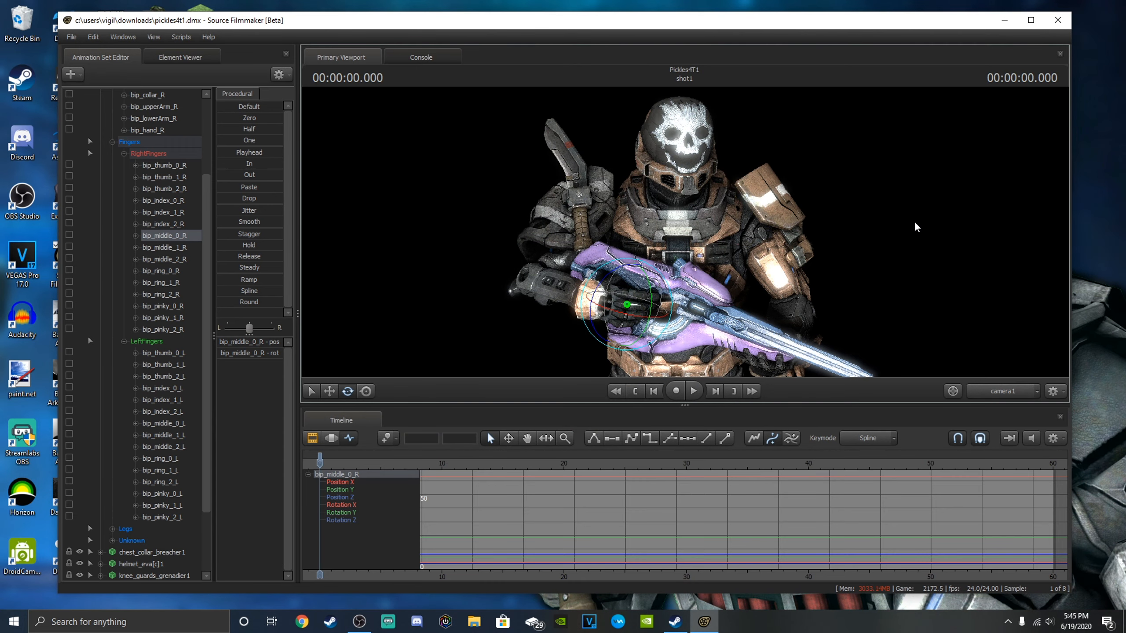
Switch to File Explorer and open the exported dfhubqgyvb.png from the Captures folder on drive D to check the render.
click(474, 621)
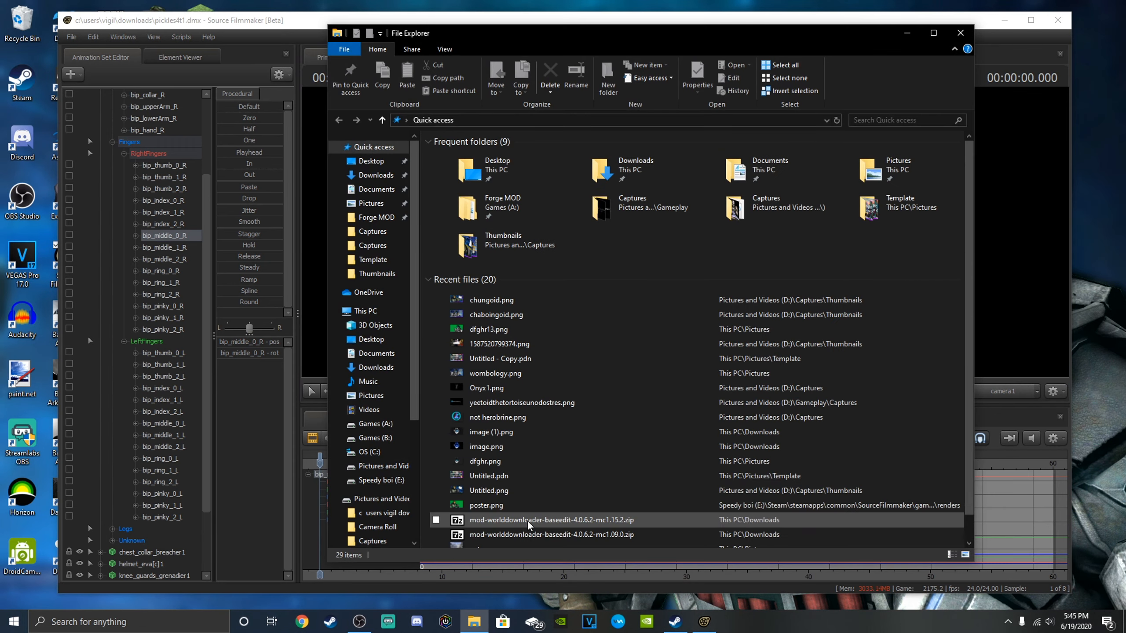
scroll(362, 451, down, 3)
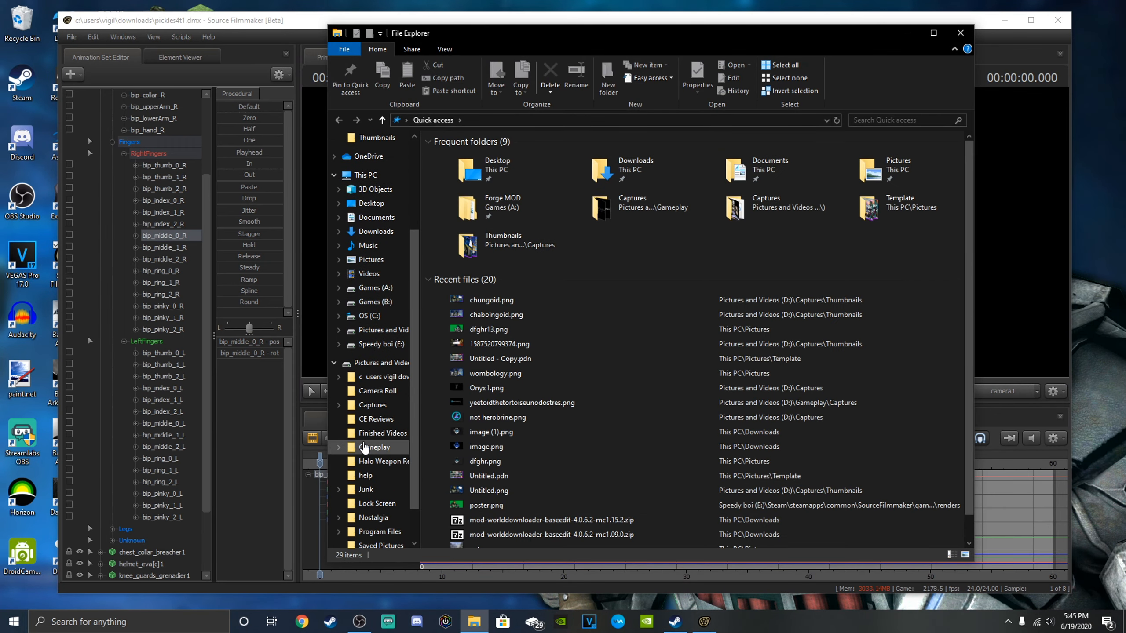
click(373, 390)
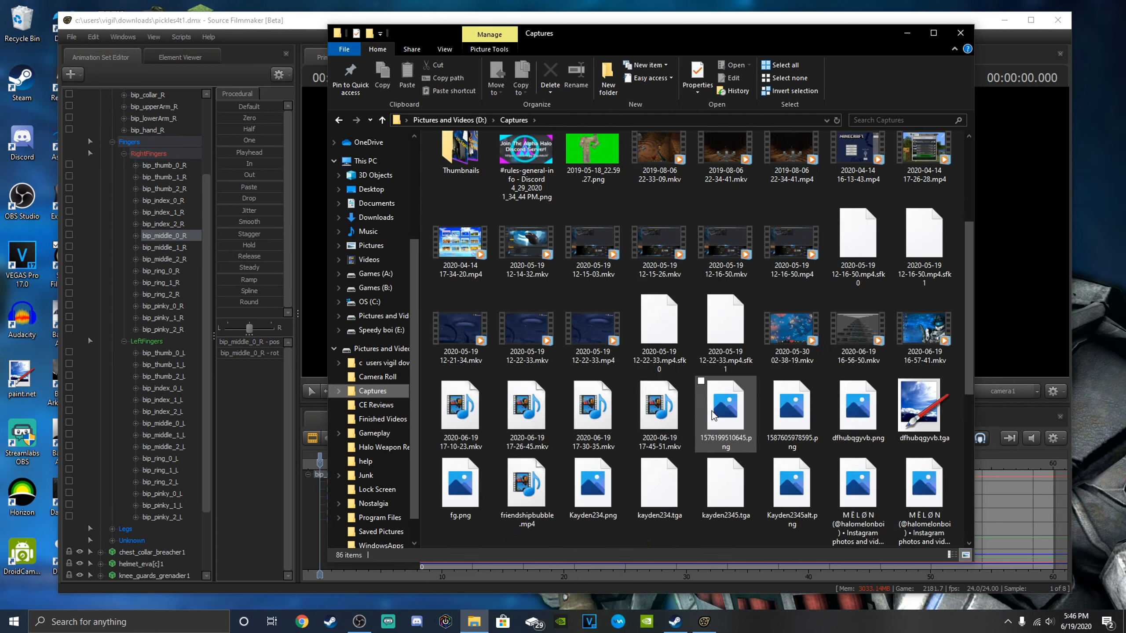
scroll(727, 377, up, 3)
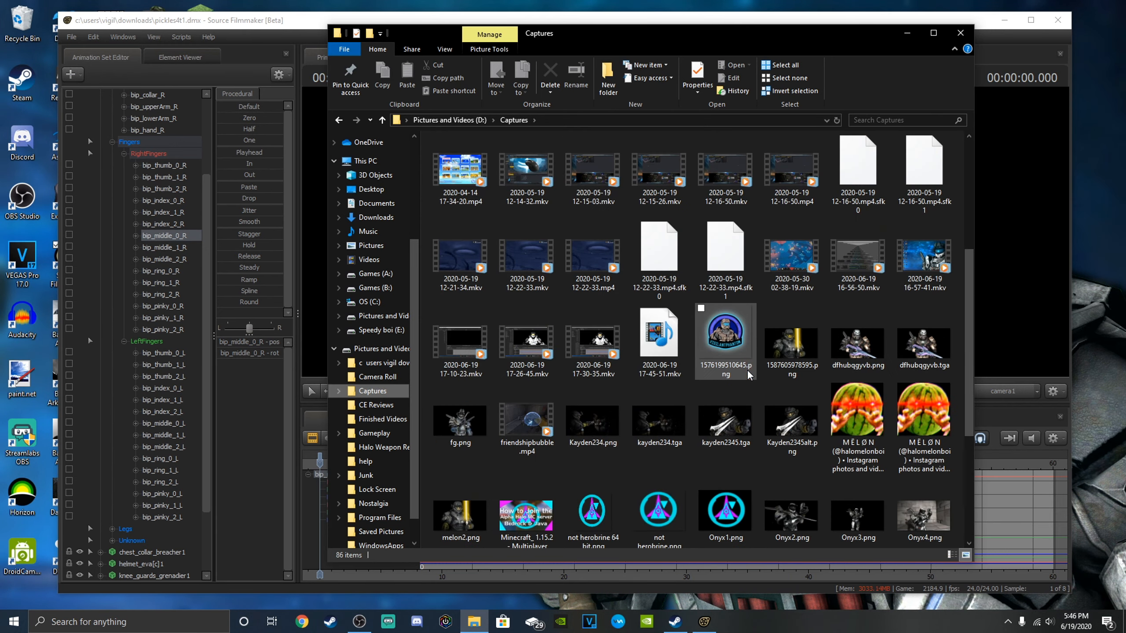
scroll(837, 390, up, 5)
scroll(851, 288, down, 6)
click(861, 199)
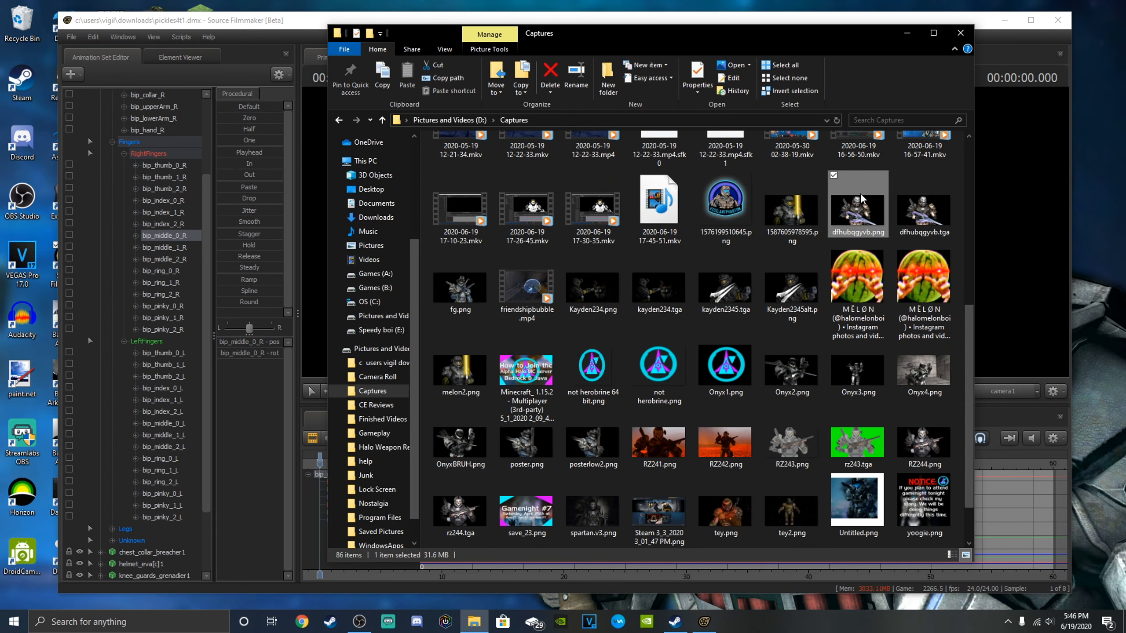
double_click(860, 197)
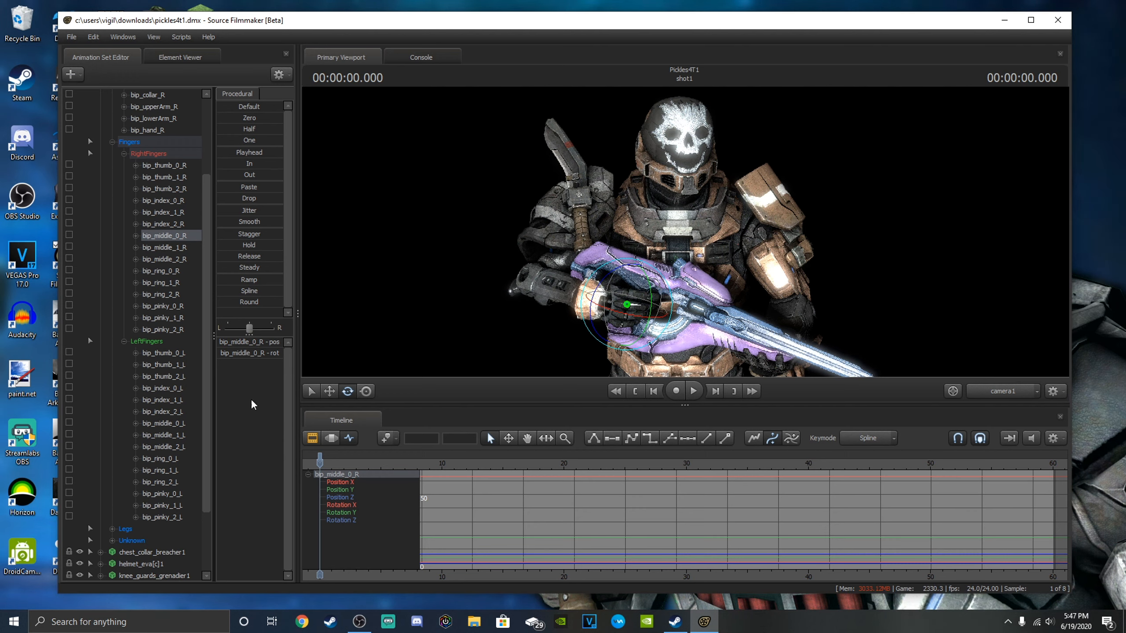
Add a new model animation set using the green_plane model from the tools folder, found with the filter "green".
scroll(116, 346, up, 3)
click(101, 117)
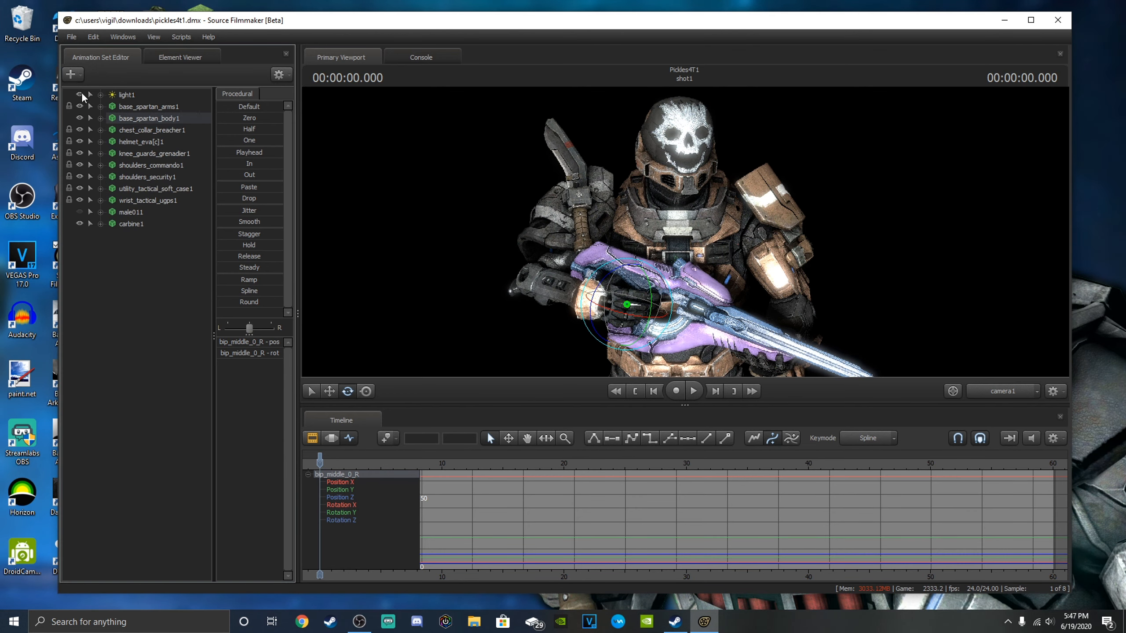
click(71, 74)
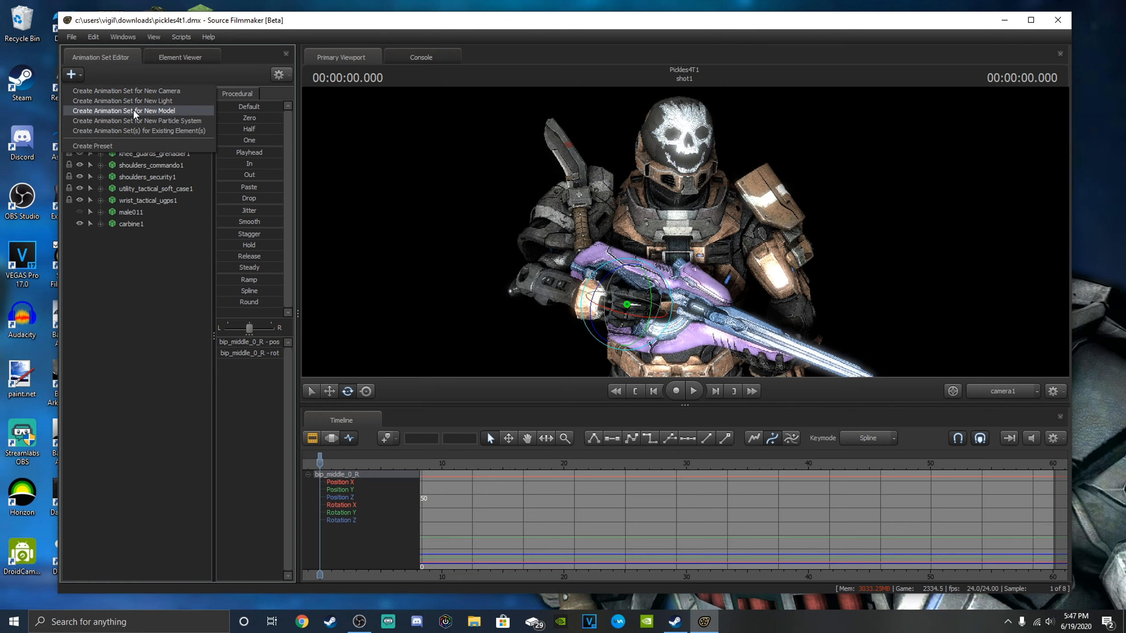
click(134, 112)
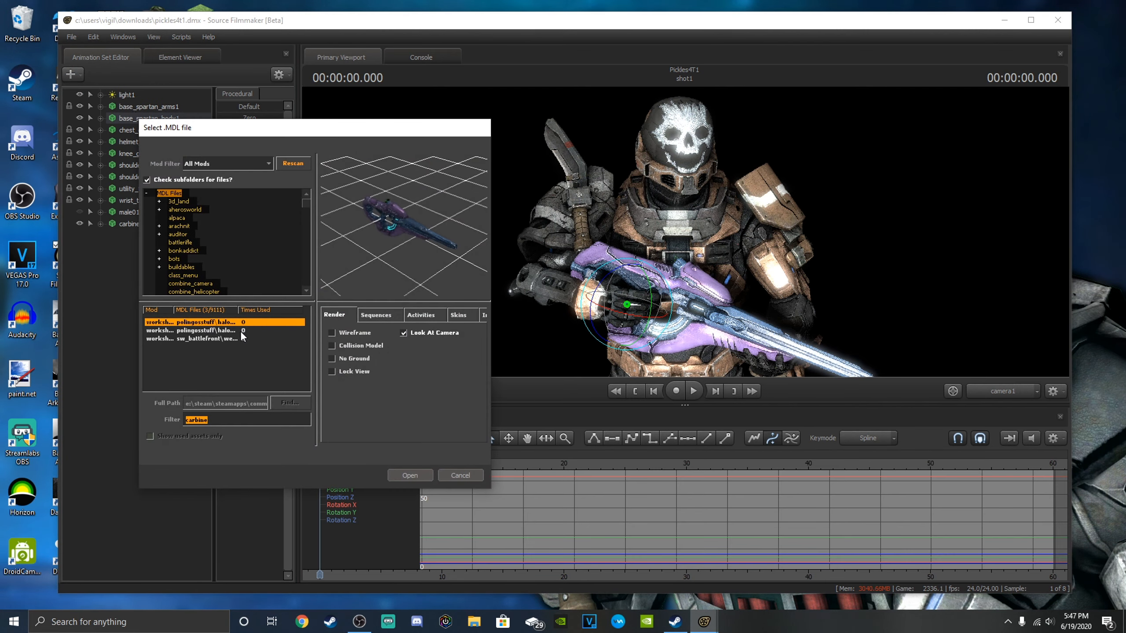
text(gree)
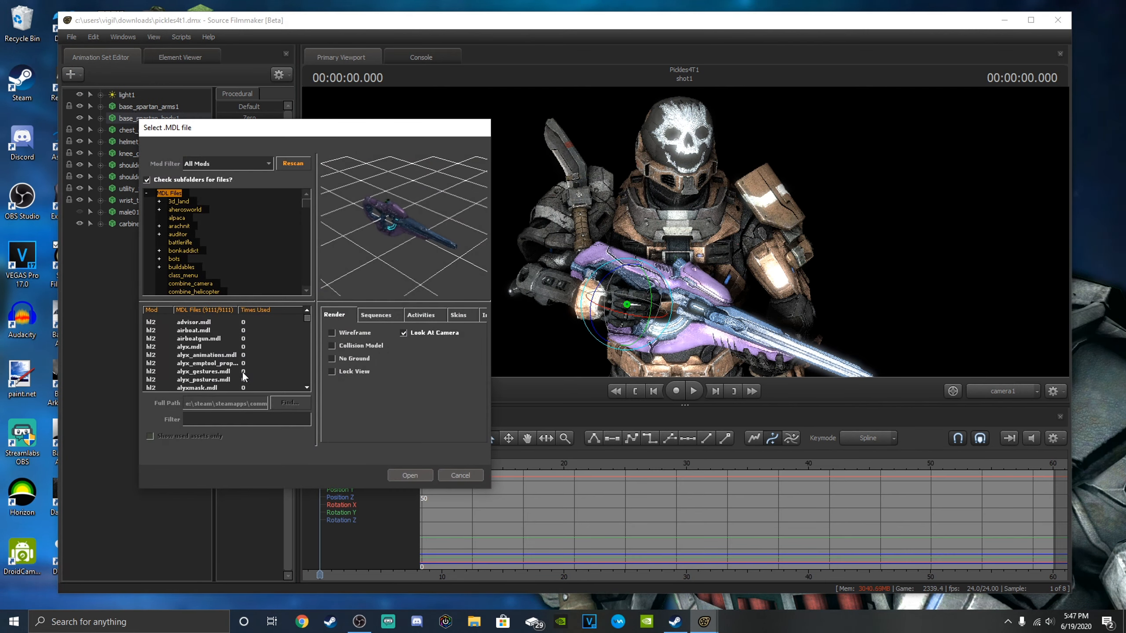
text(n)
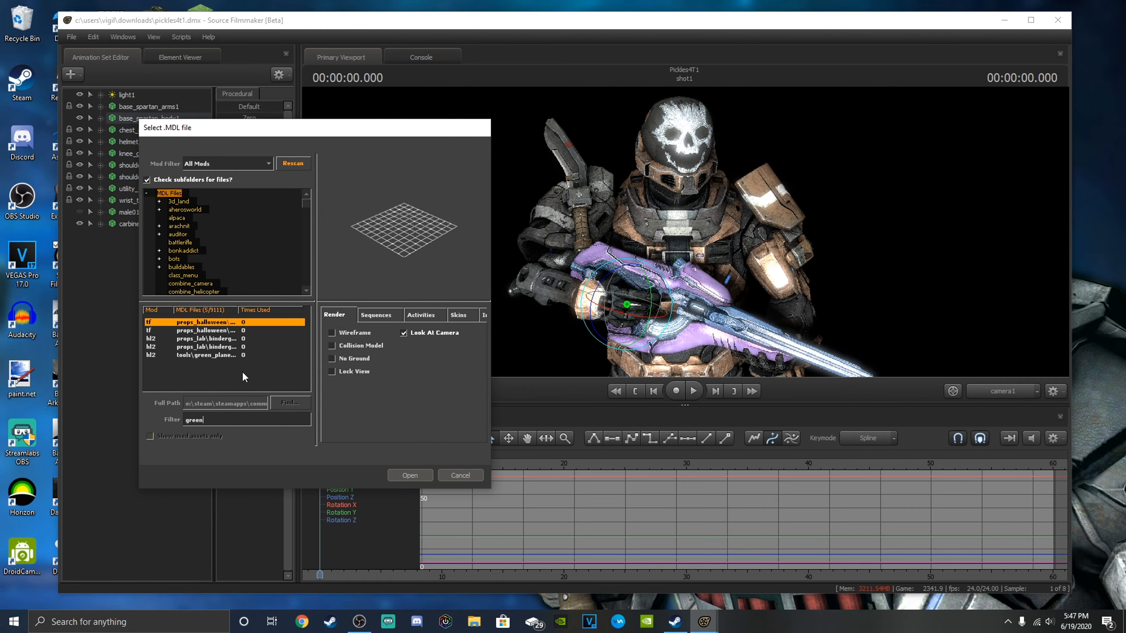
click(186, 354)
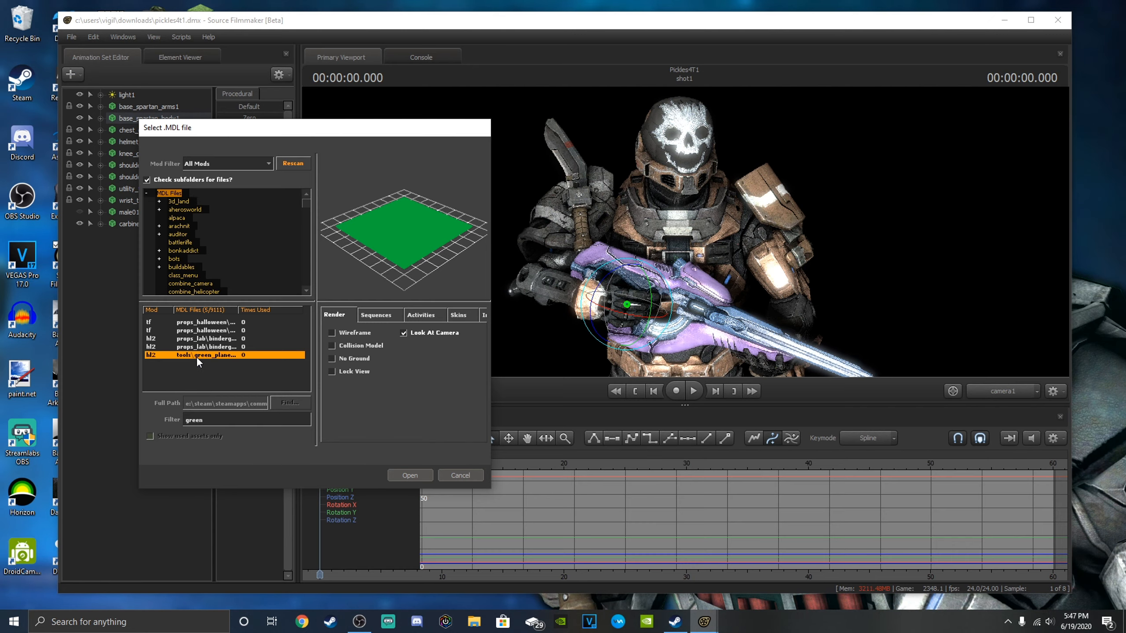
click(409, 474)
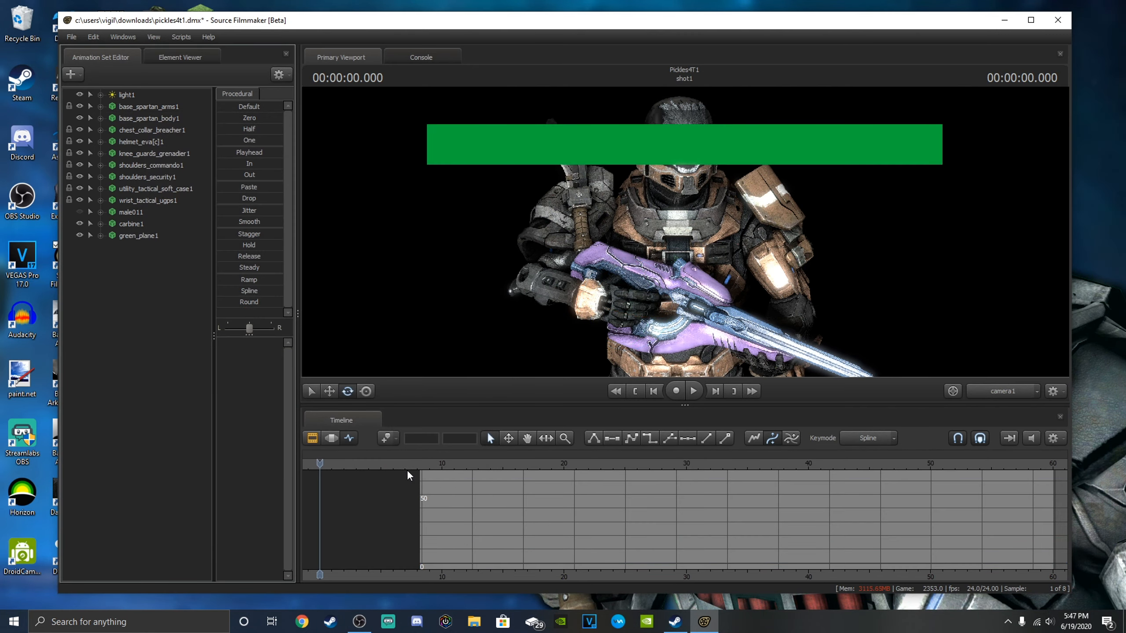
Rotate green_plane1 upright behind the Spartan from the Work Camera, and return to camera1.
key(s)
drag(685, 231, 682, 193)
key(w)
key(w)
mouse_move(752, 248)
mouse_down()
mouse_move(759, 254)
mouse_move(752, 247)
mouse_up()
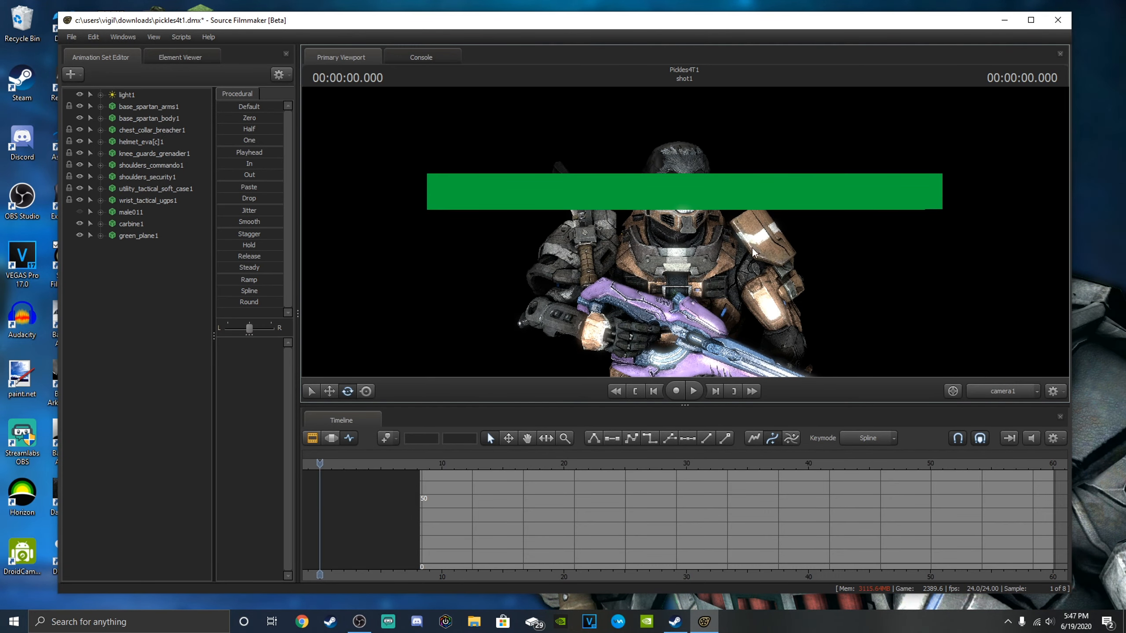
click(997, 391)
drag(871, 270, 877, 264)
key(s)
key(s)
key(a)
key(w)
key(a)
drag(700, 235, 685, 232)
key(s)
click(124, 237)
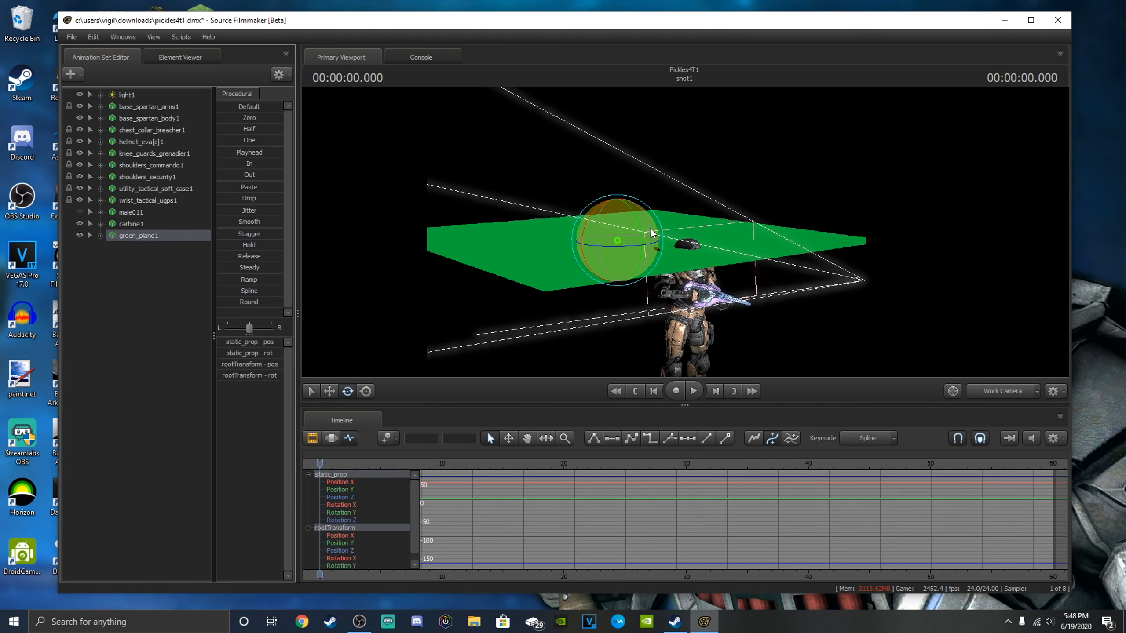
key(f)
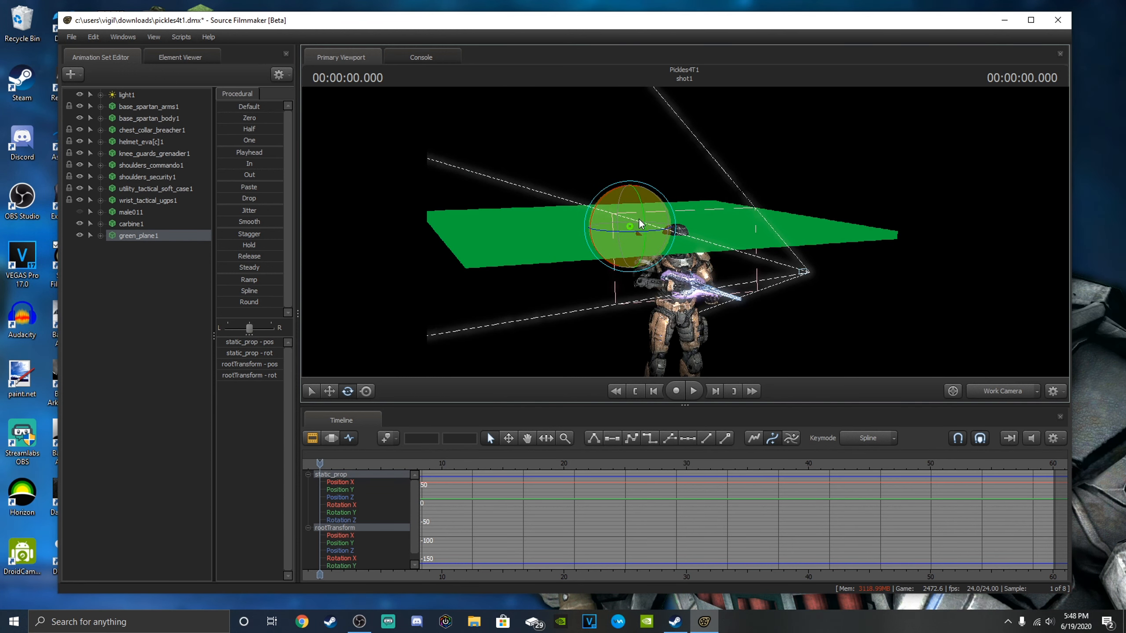
drag(641, 224, 653, 286)
click(993, 391)
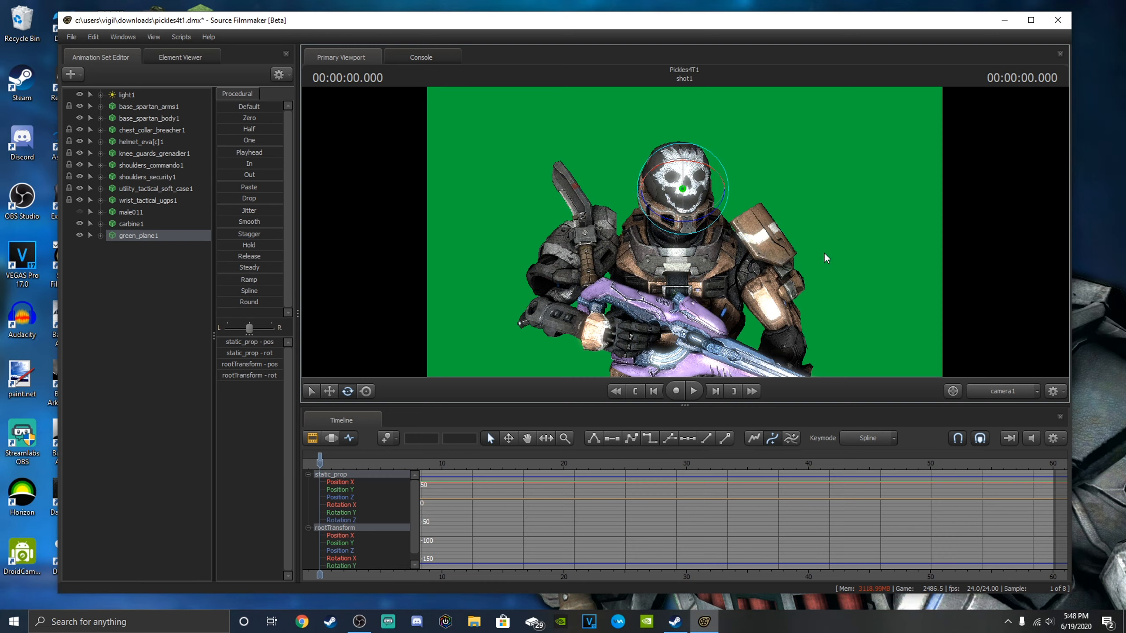
Add a scale control to the rootTransform of green_plane1, viewing the whole plane and Spartan from camera1.
key(s)
drag(819, 250, 817, 247)
key(s)
drag(684, 232, 685, 233)
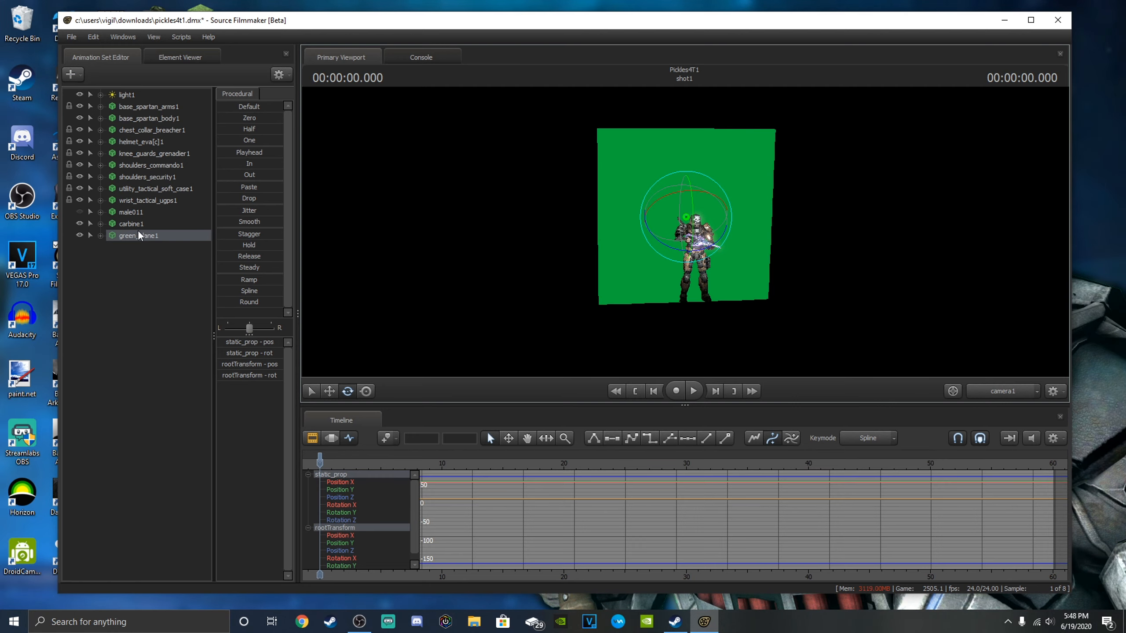
click(101, 236)
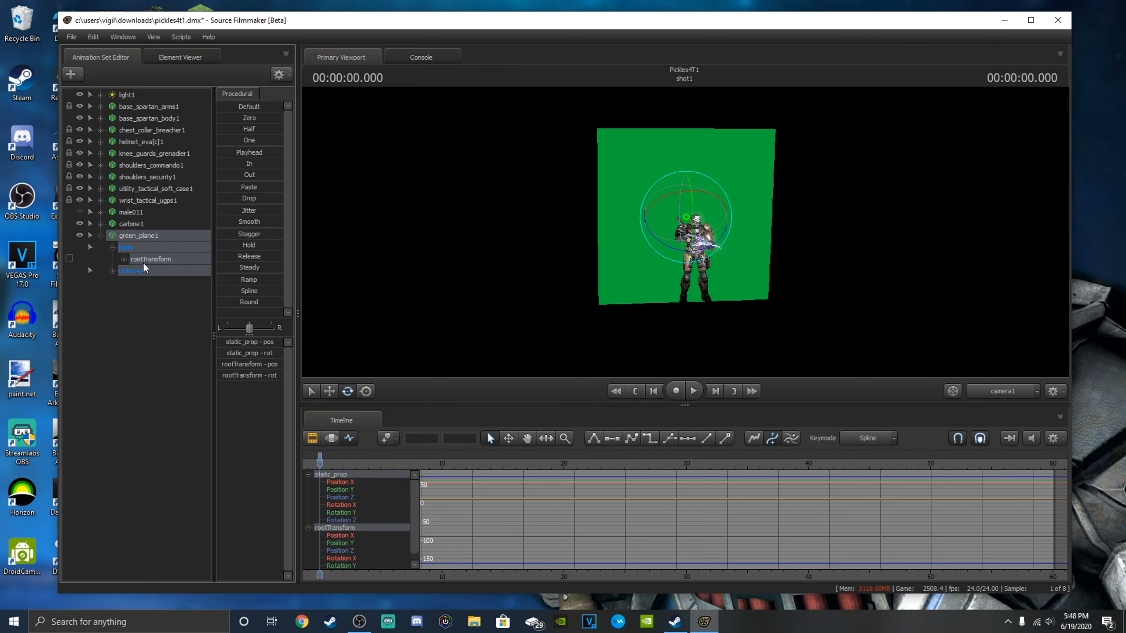
right_click(142, 264)
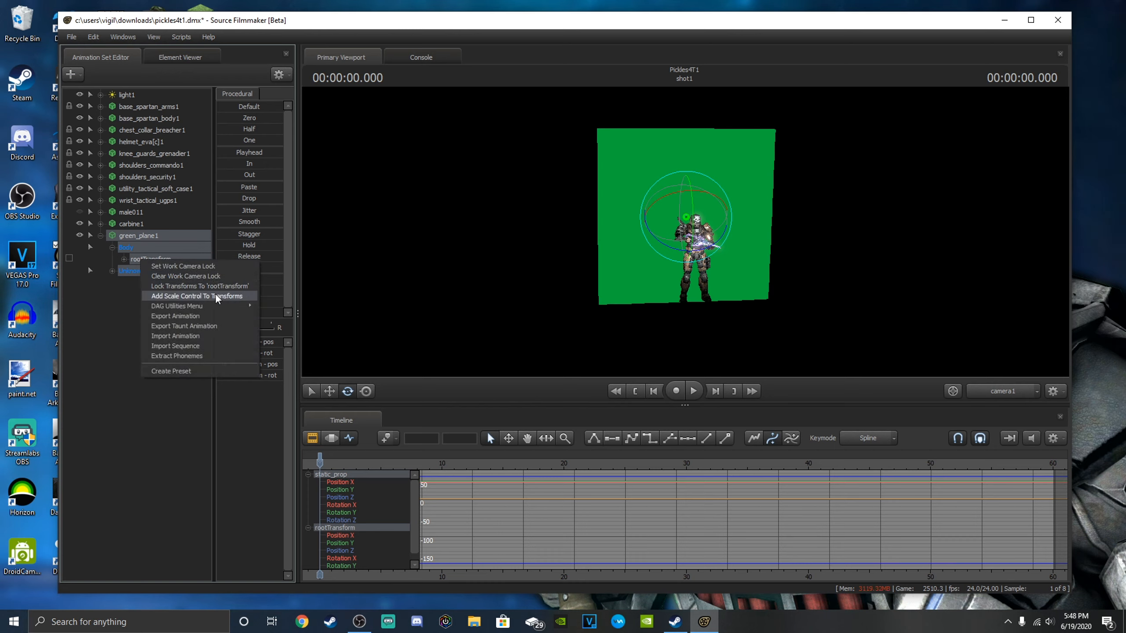
click(206, 297)
Enlarge green_plane1 with its rootTransform_scale control until it fills the camera view behind the Spartan.
click(153, 275)
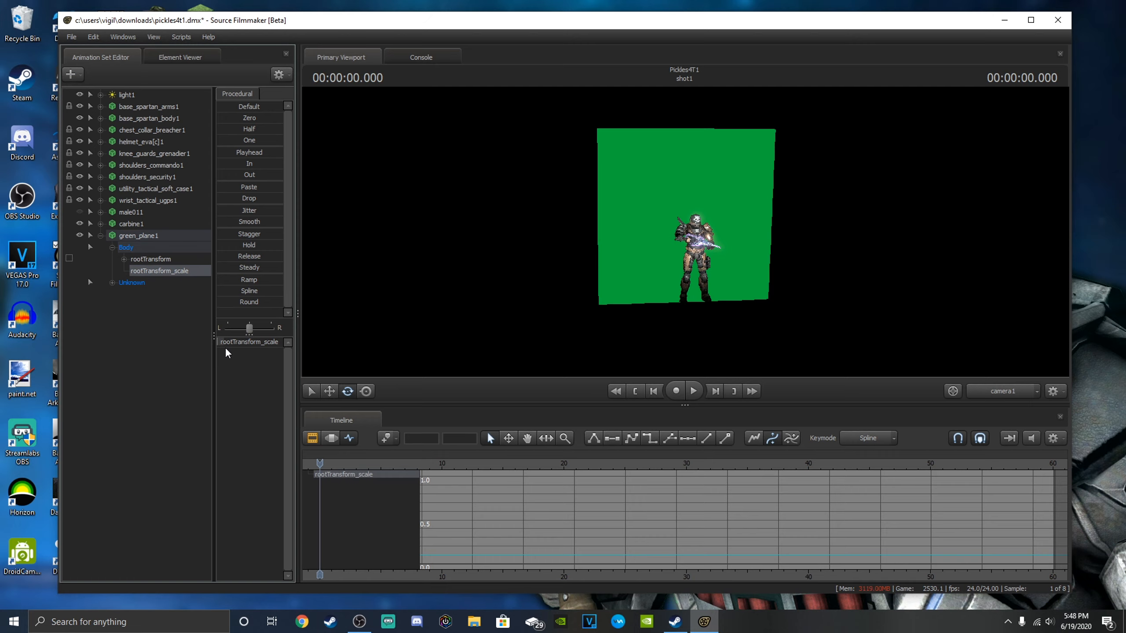
drag(221, 344, 764, 336)
drag(809, 274, 621, 444)
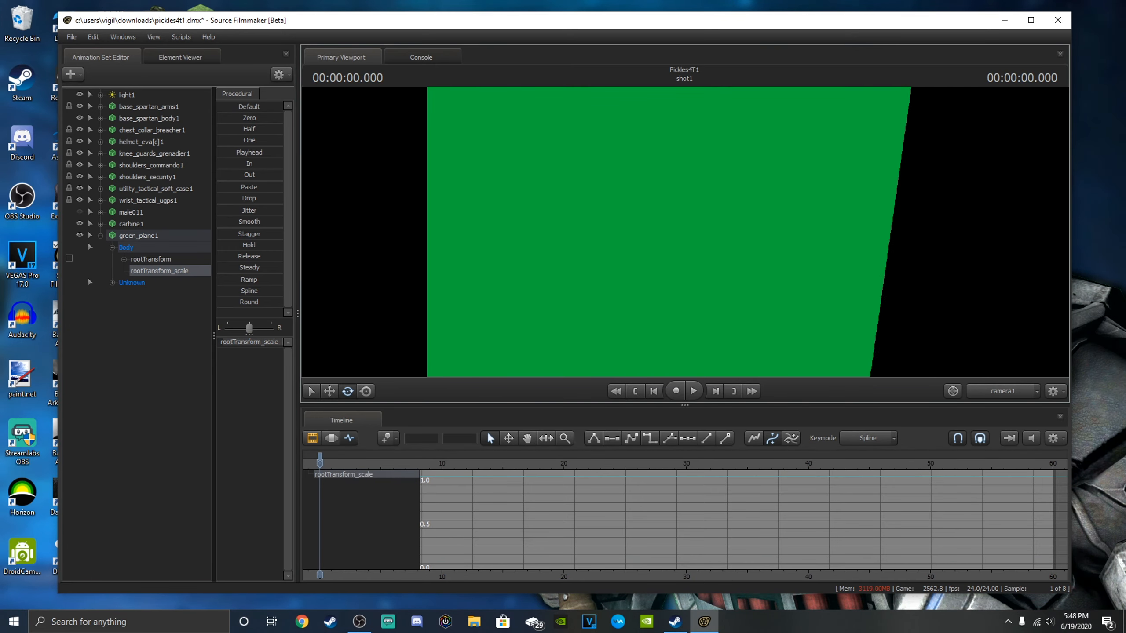
drag(684, 232, 545, 314)
key(w)
Add a new model animation set using a warthog model, found with the filter "wart".
click(68, 76)
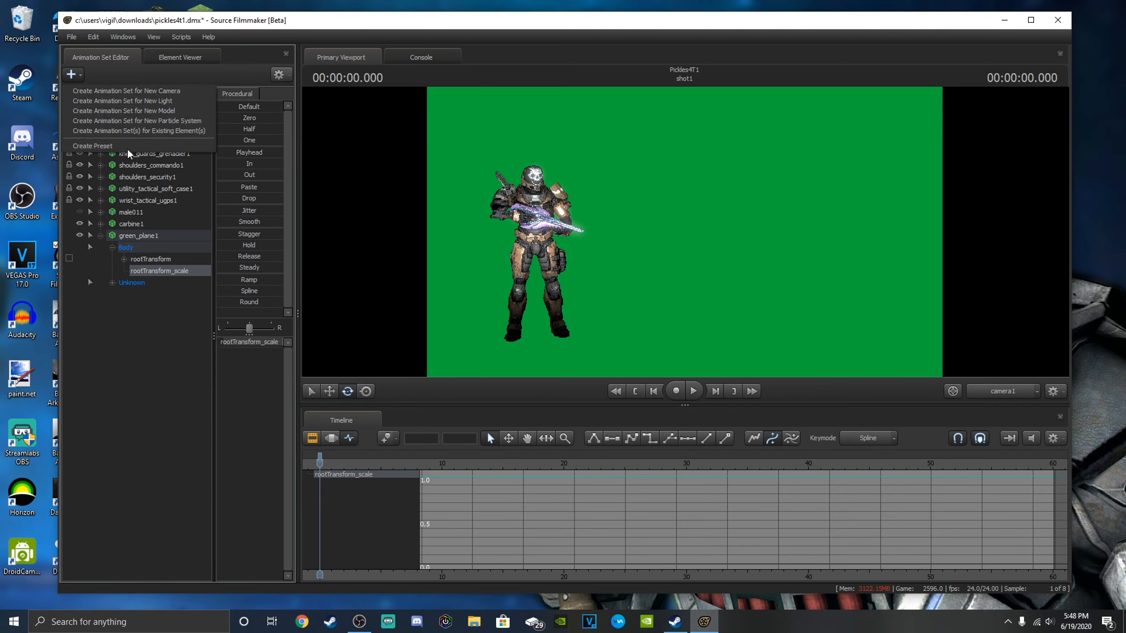
click(123, 110)
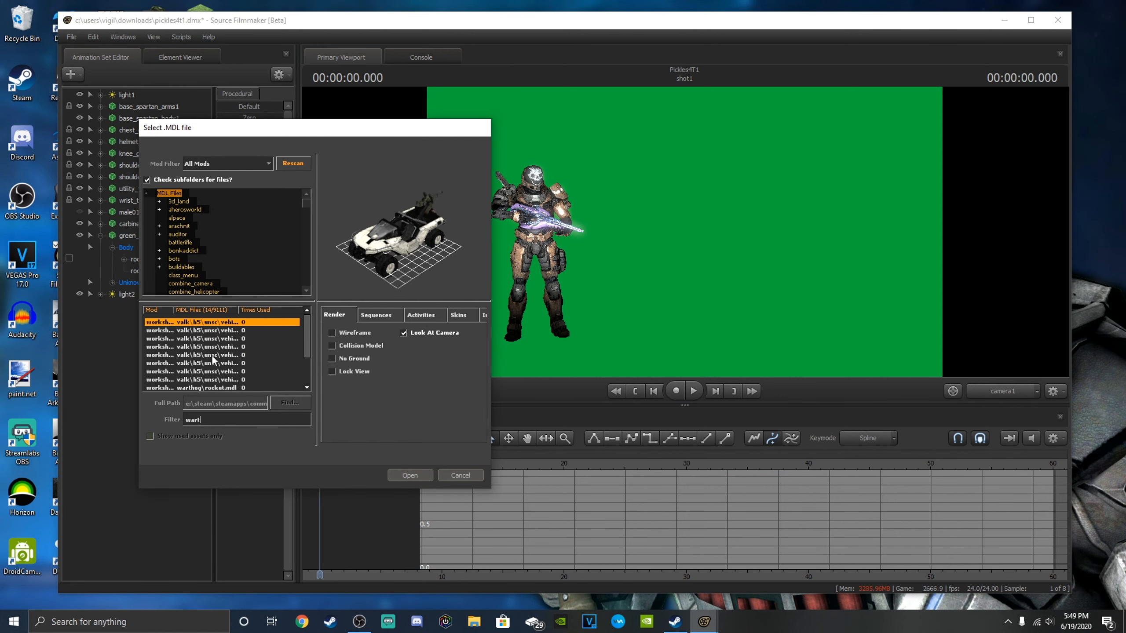
click(212, 332)
click(228, 373)
scroll(228, 375, down, 2)
click(234, 372)
click(234, 356)
click(406, 478)
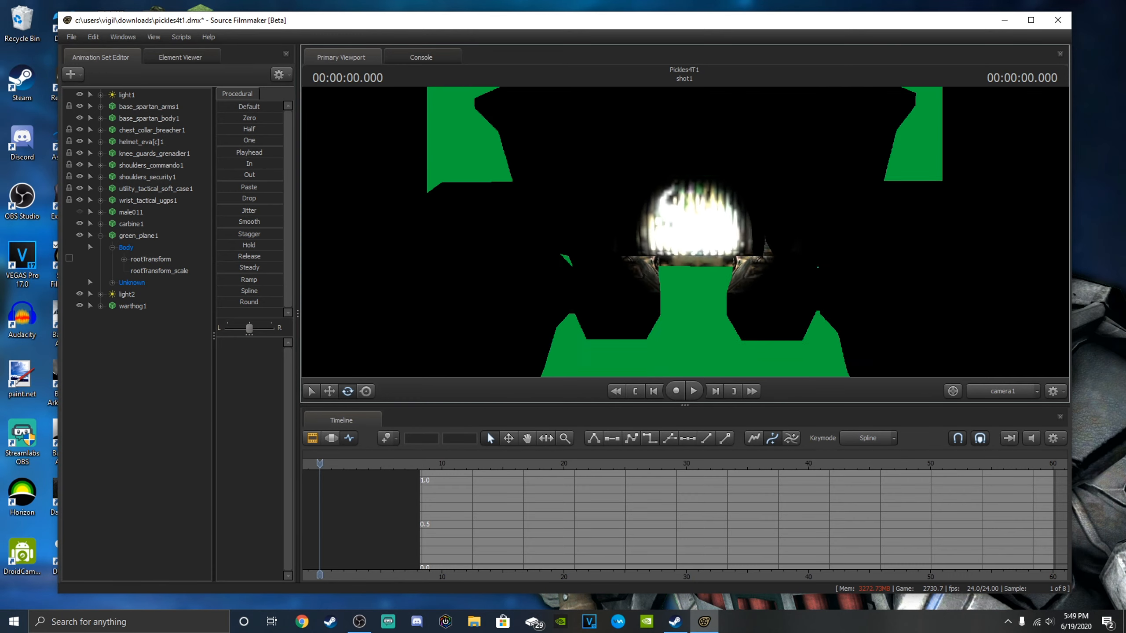
View the warthog beside the Spartan in front of the green plane, and delete the warthog1 animation set.
key(a)
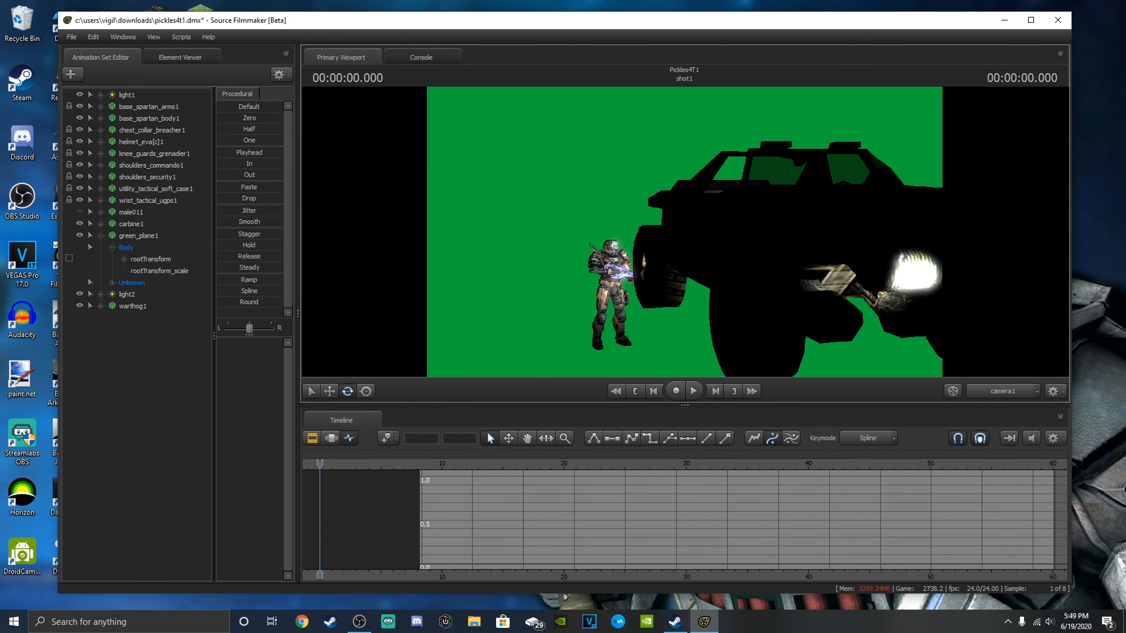
key(d)
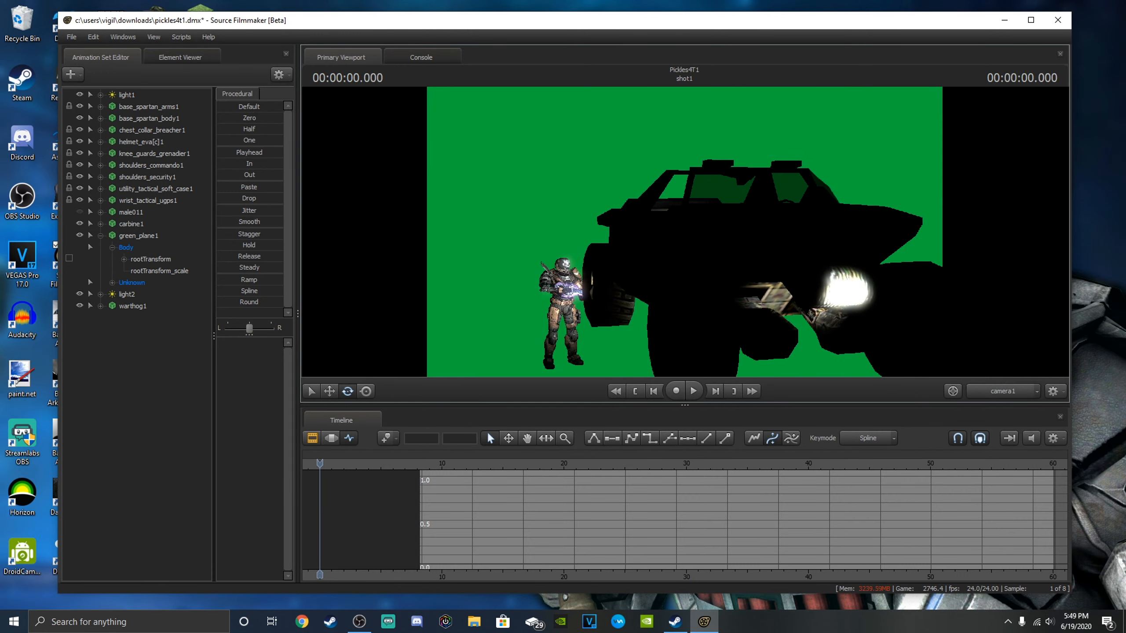
key(w)
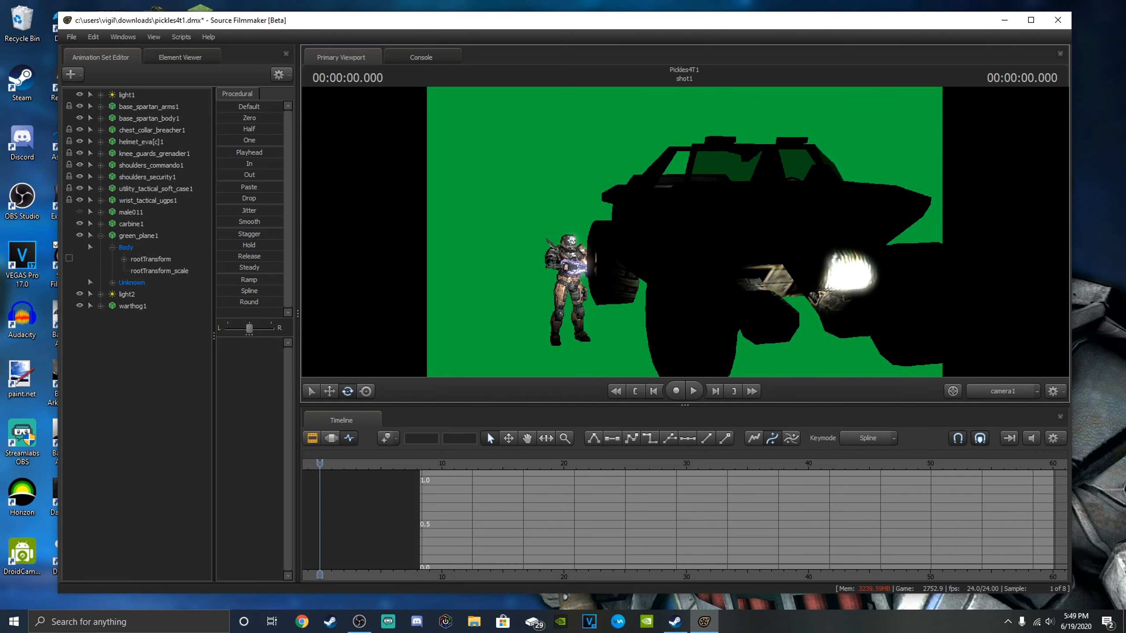
click(113, 306)
right_click(113, 305)
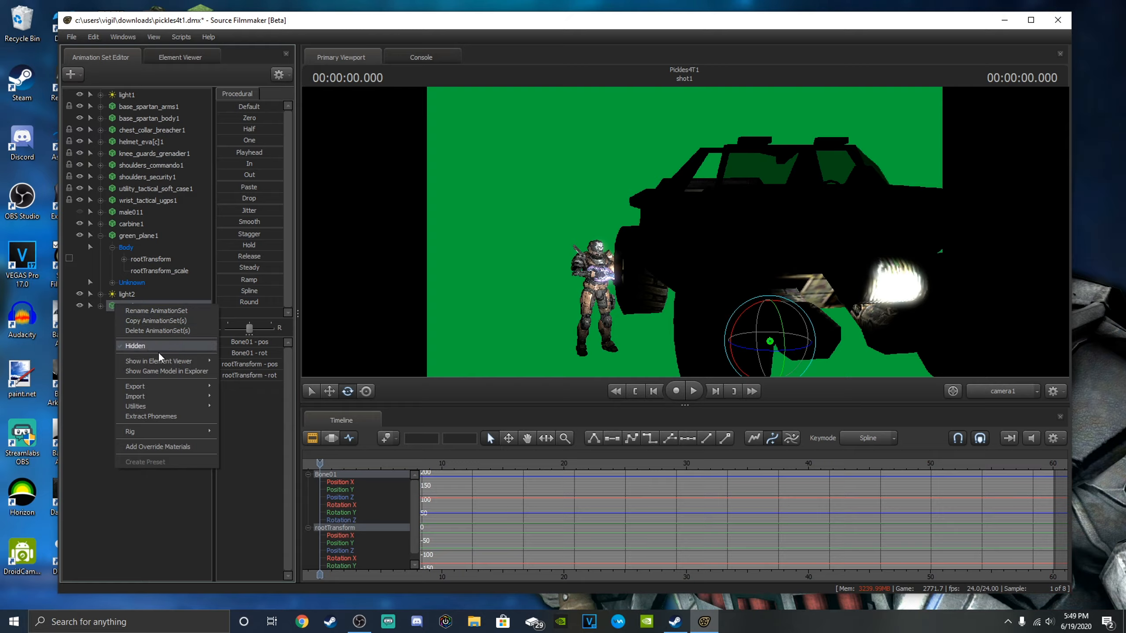
click(157, 330)
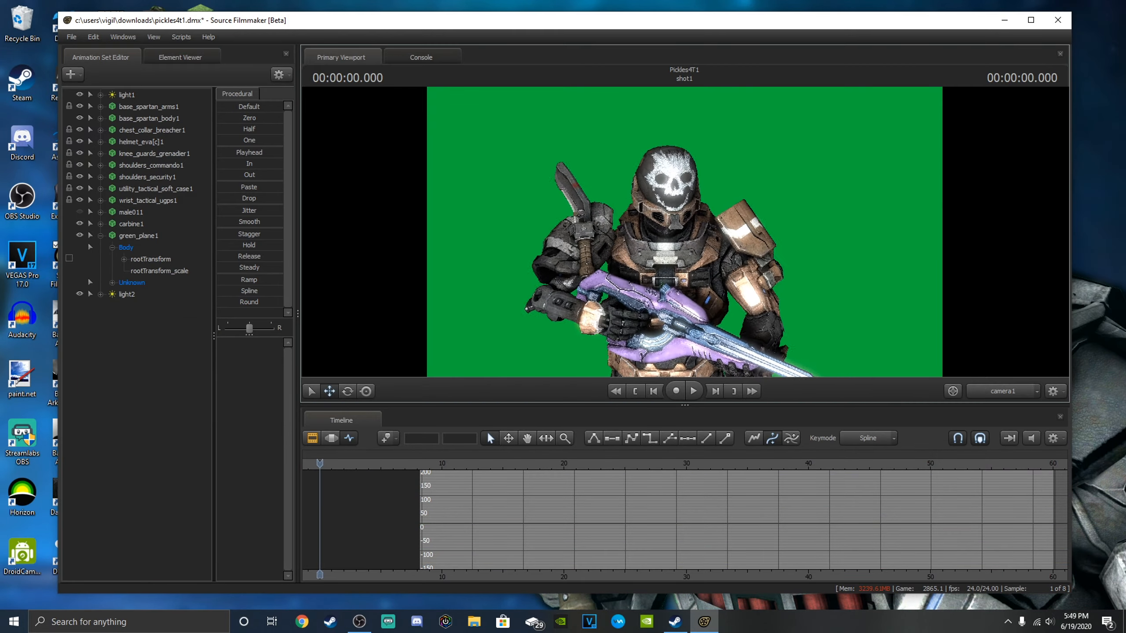
Frame the Spartan's upper body and carbine against the green plane in camera1, and close Source Filmmaker.
key(w)
key(s)
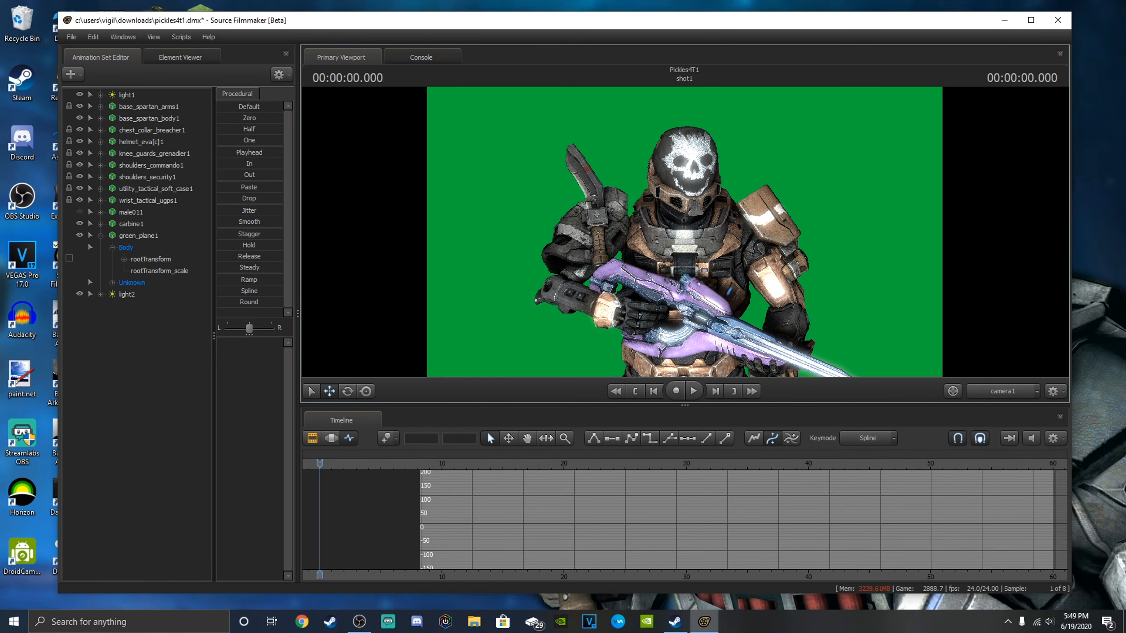
drag(771, 177, 768, 182)
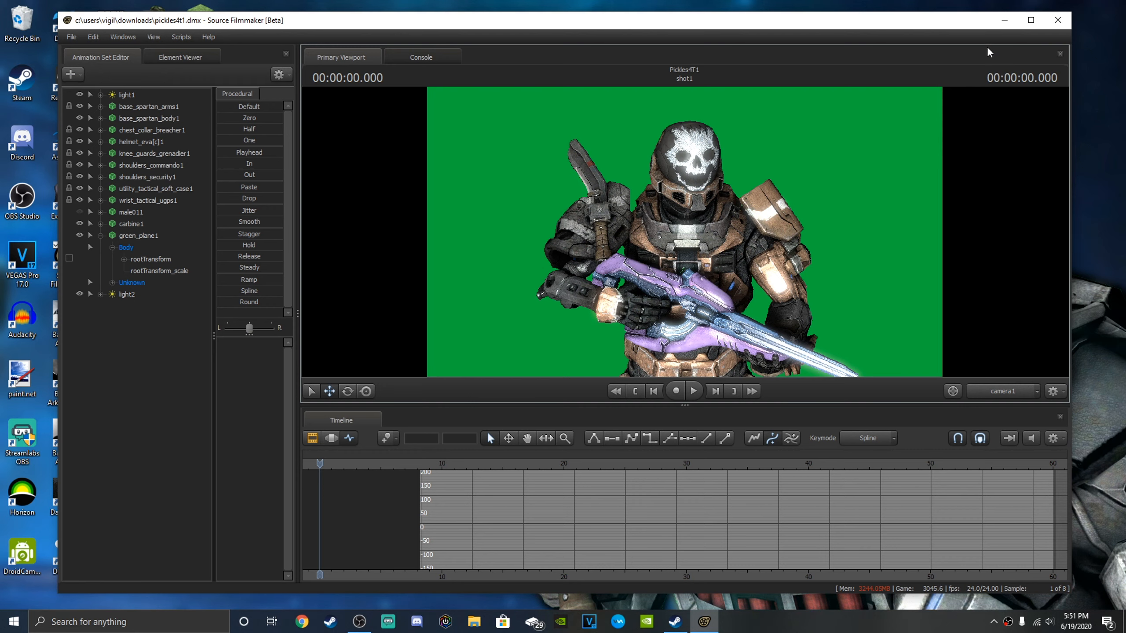
click(1058, 20)
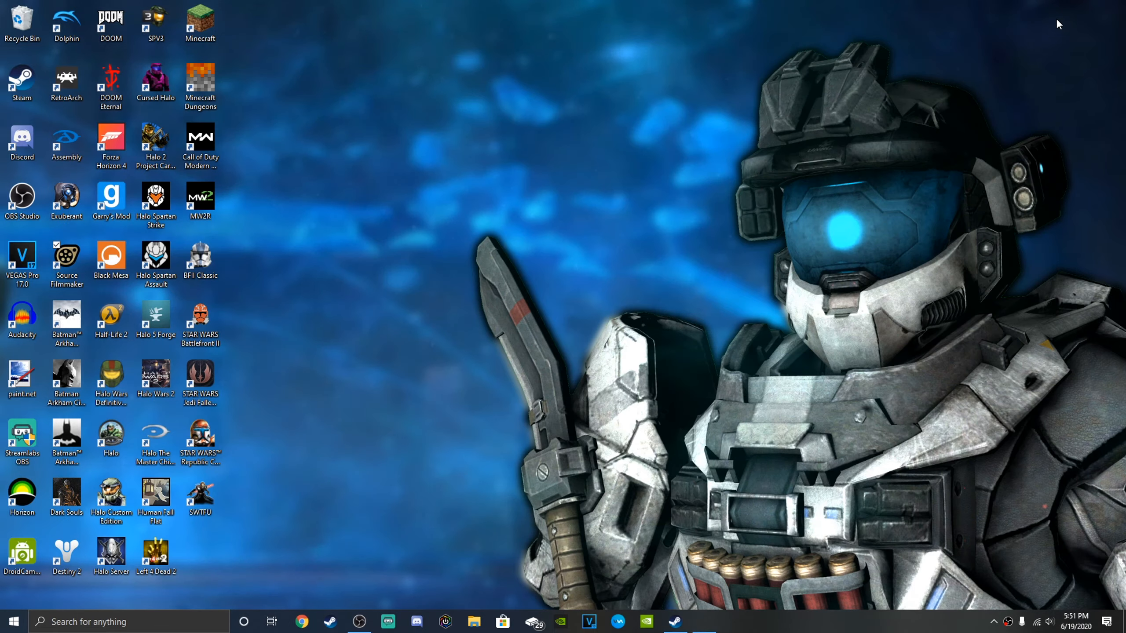
Switch to File Explorer and open dfhubqgyvb.png from the Captures folder on drive D in paint.net.
click(473, 621)
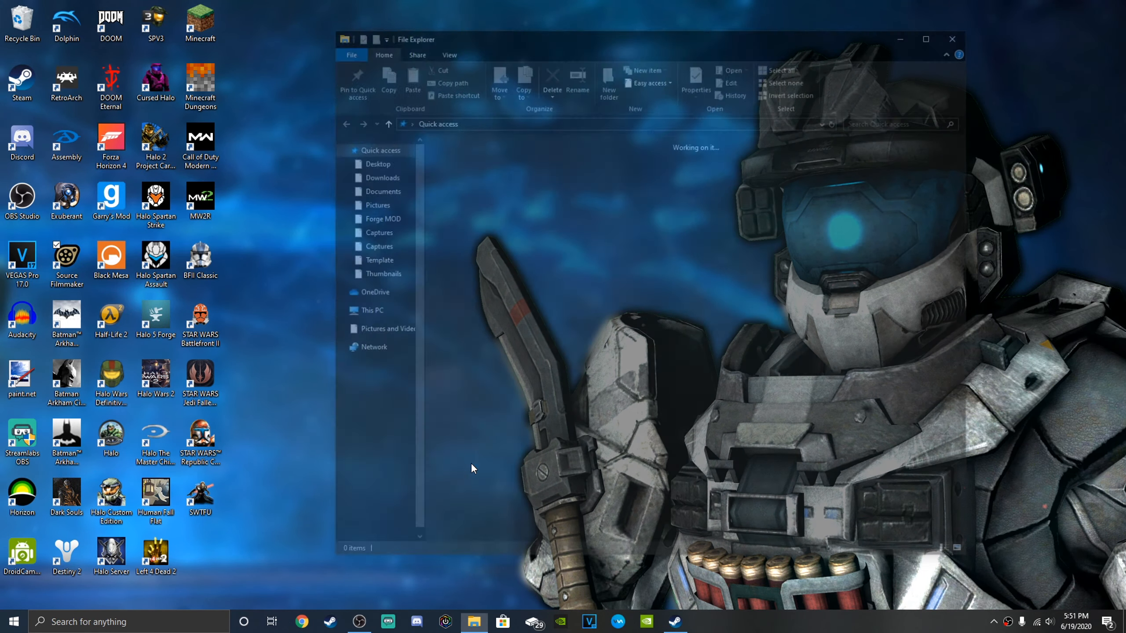
scroll(365, 394, down, 2)
scroll(385, 472, down, 1)
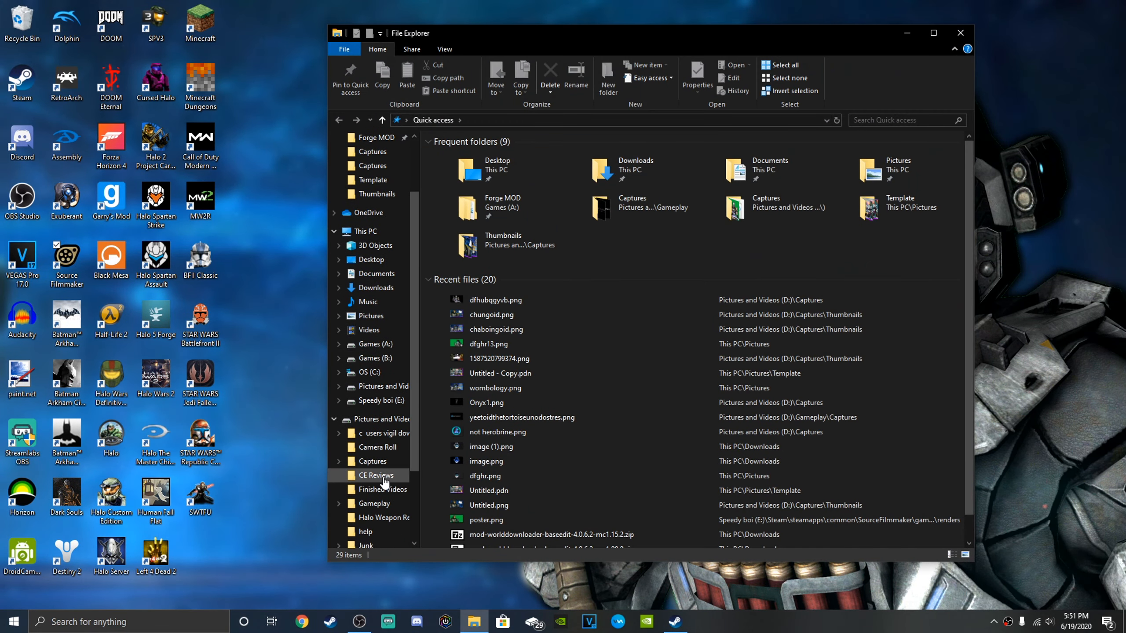
click(373, 463)
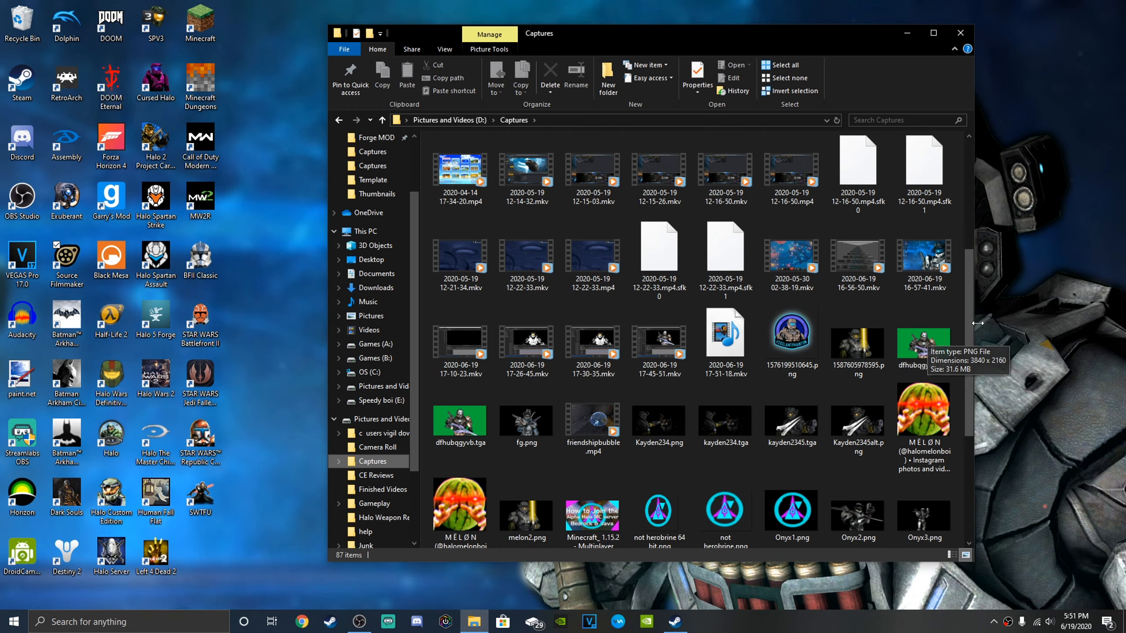
right_click(916, 358)
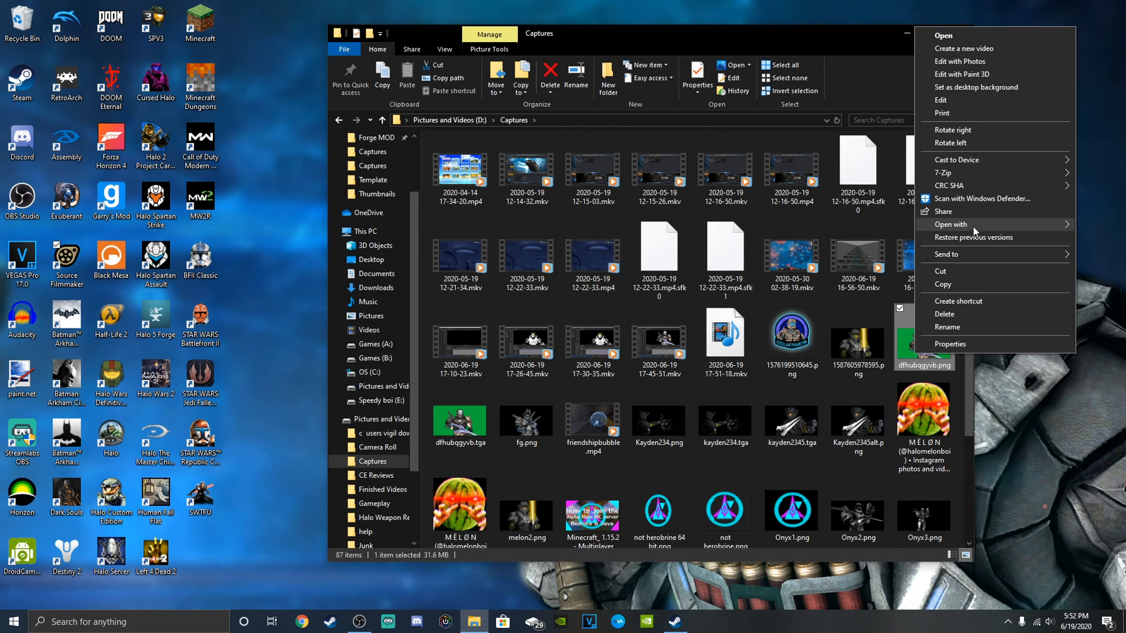
mouse_move(973, 225)
click(802, 251)
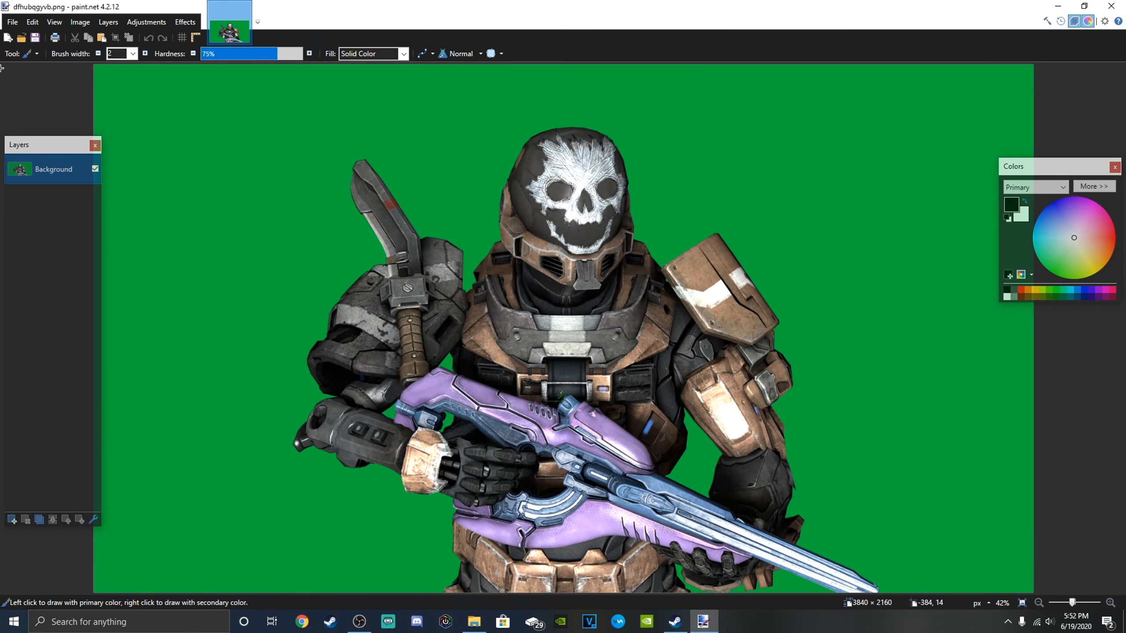
Select the green background around the Spartan with the Magic Wand at 34% tolerance and delete it.
click(18, 54)
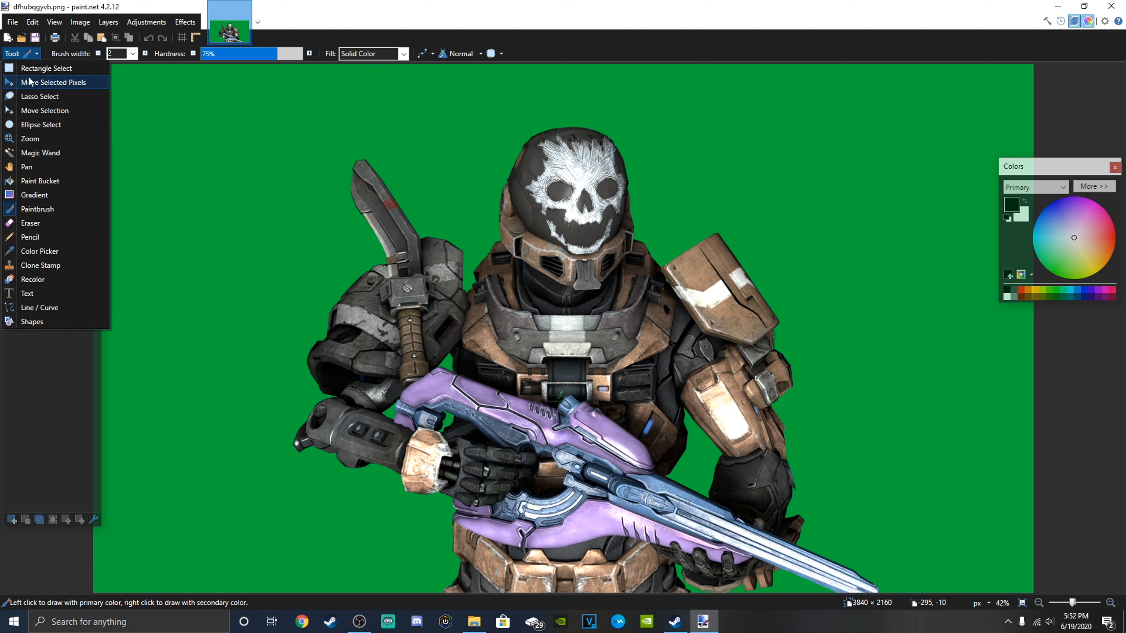
click(40, 153)
click(209, 162)
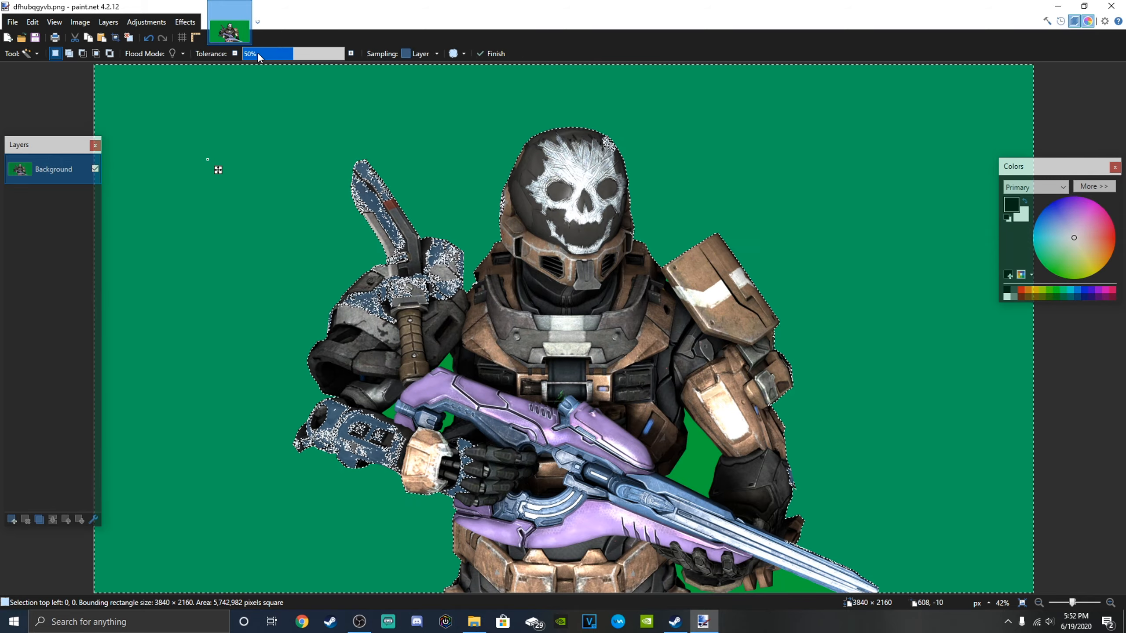
drag(289, 53, 278, 59)
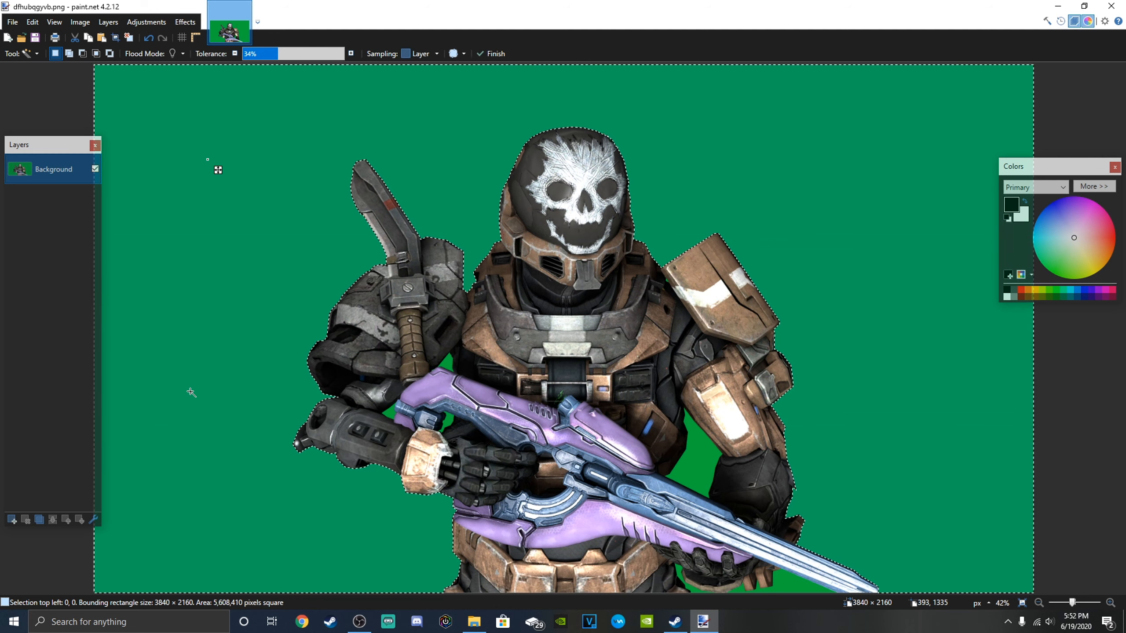
key(Delete)
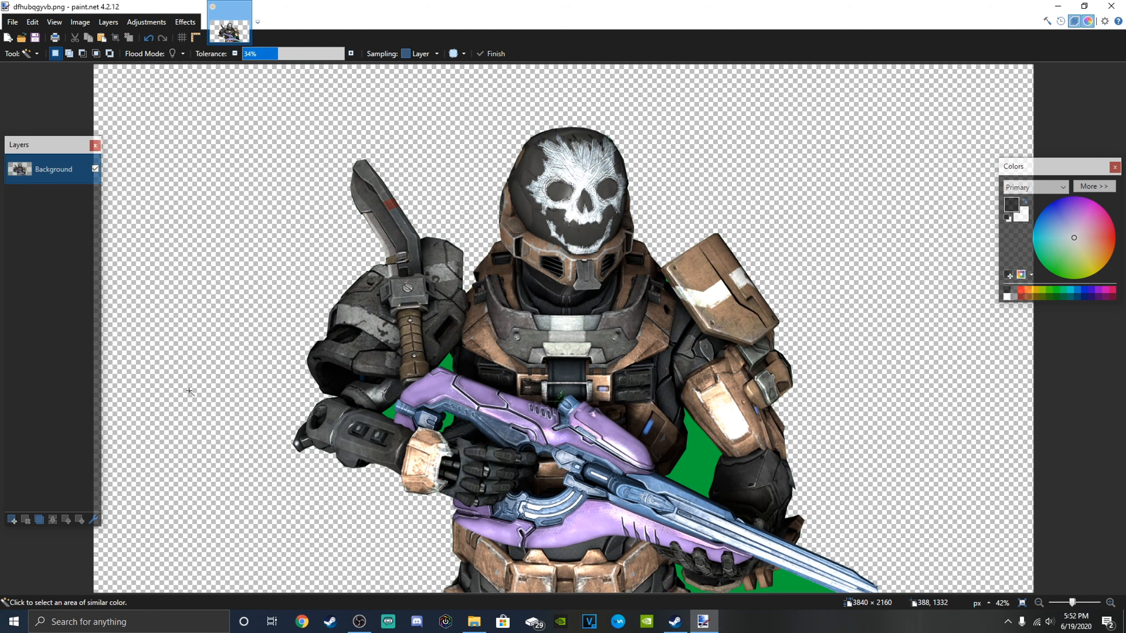
Delete the leftover green patches between the Spartan's arms and body, and add a new layer beneath the Background layer.
click(449, 422)
key(Delete)
click(444, 362)
key(Delete)
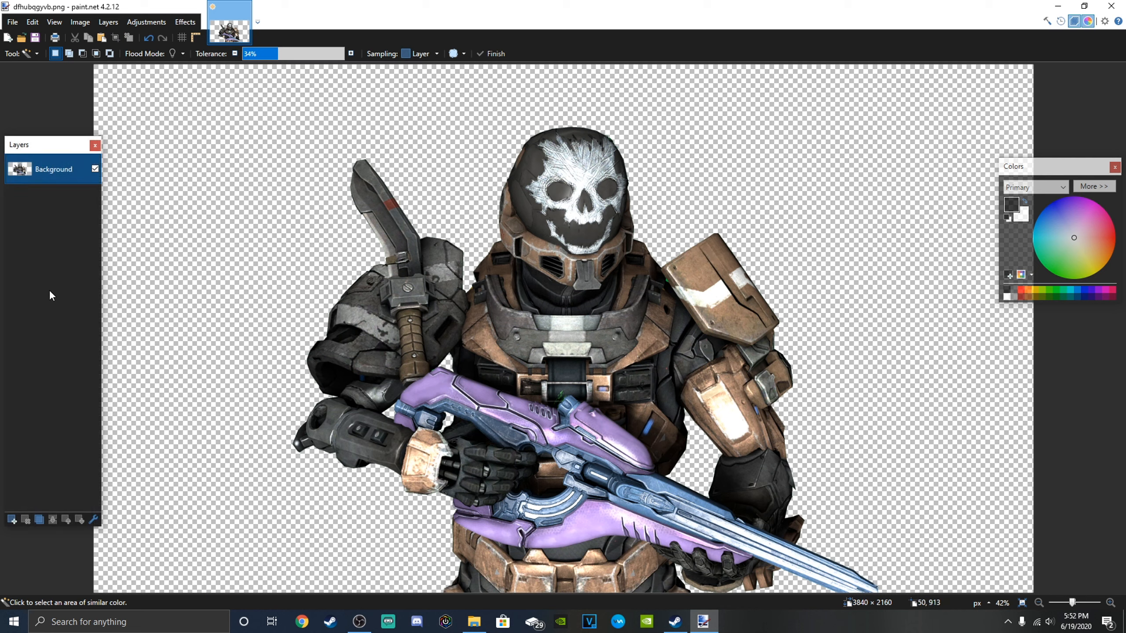
click(12, 520)
drag(56, 180, 56, 196)
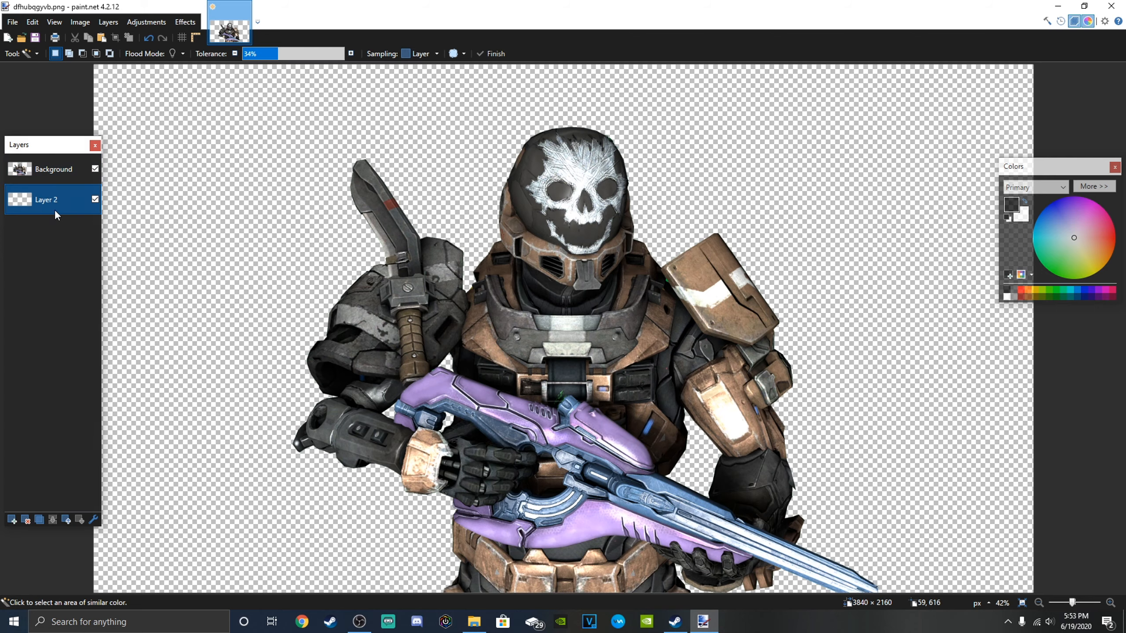
Switch to Chrome, search Google Images for "halo background", and copy the Halo Reach Forge World - Remastered image.
click(301, 622)
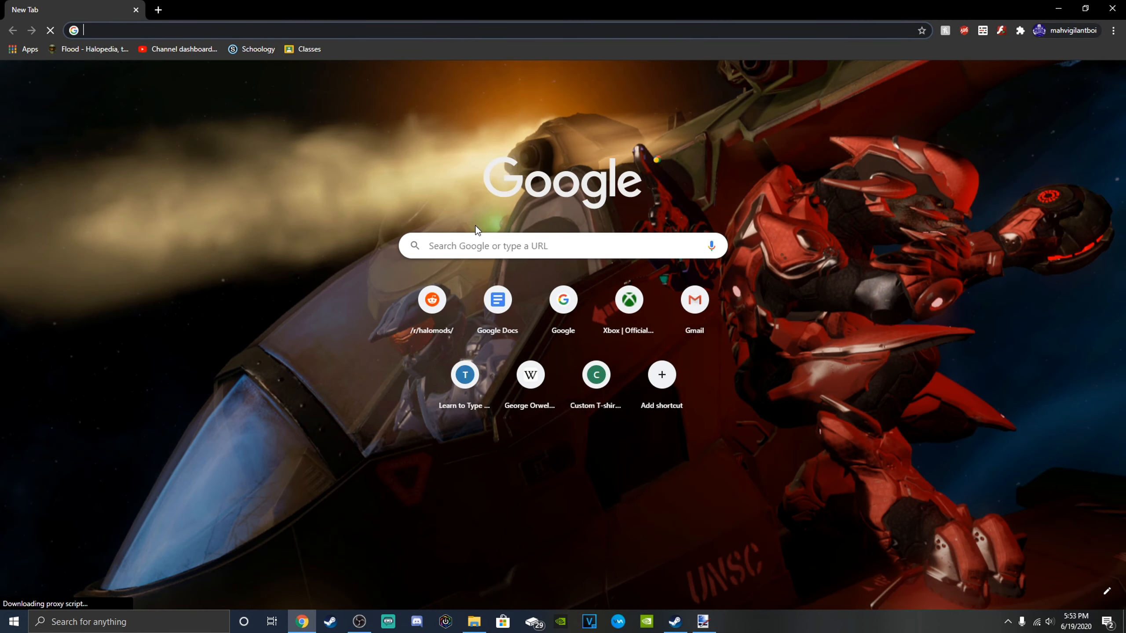
click(454, 243)
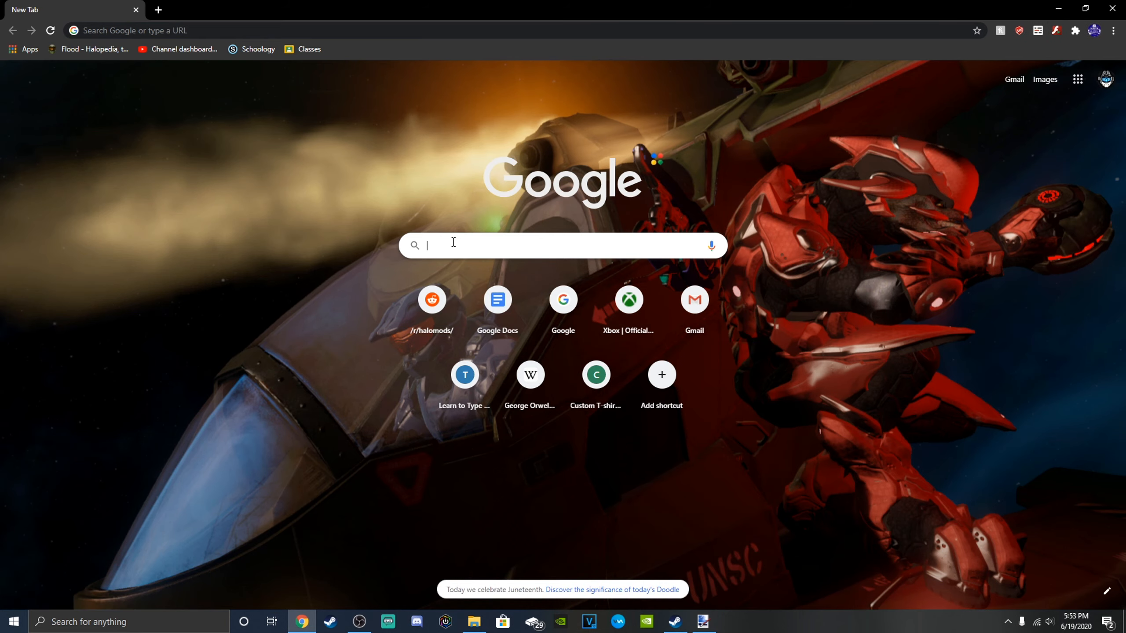
text(halo backgro)
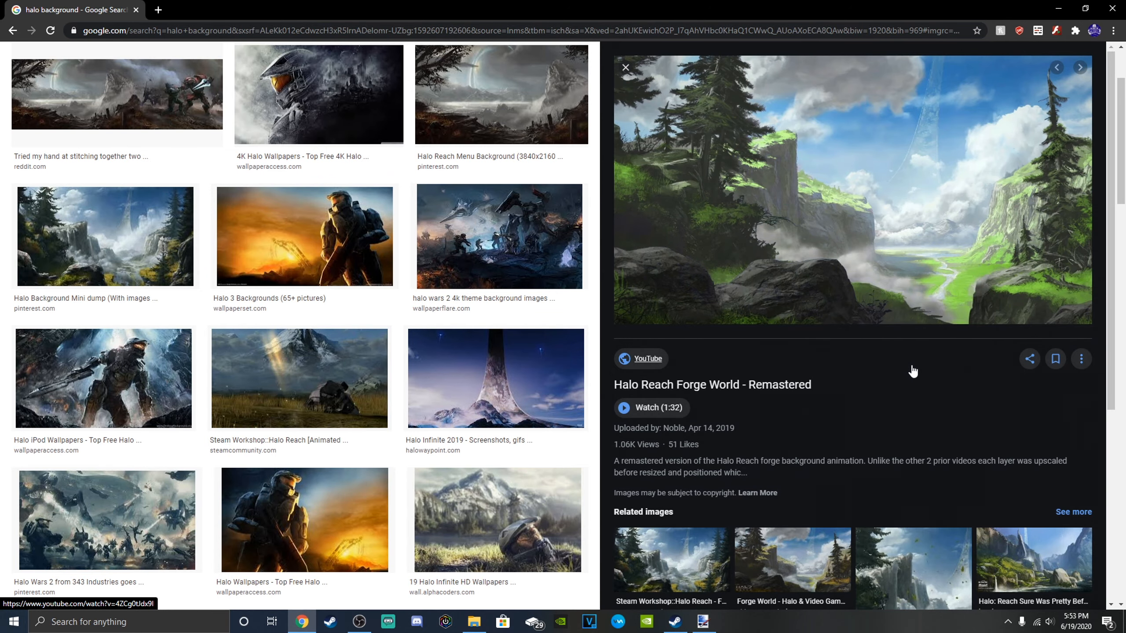
right_click(820, 236)
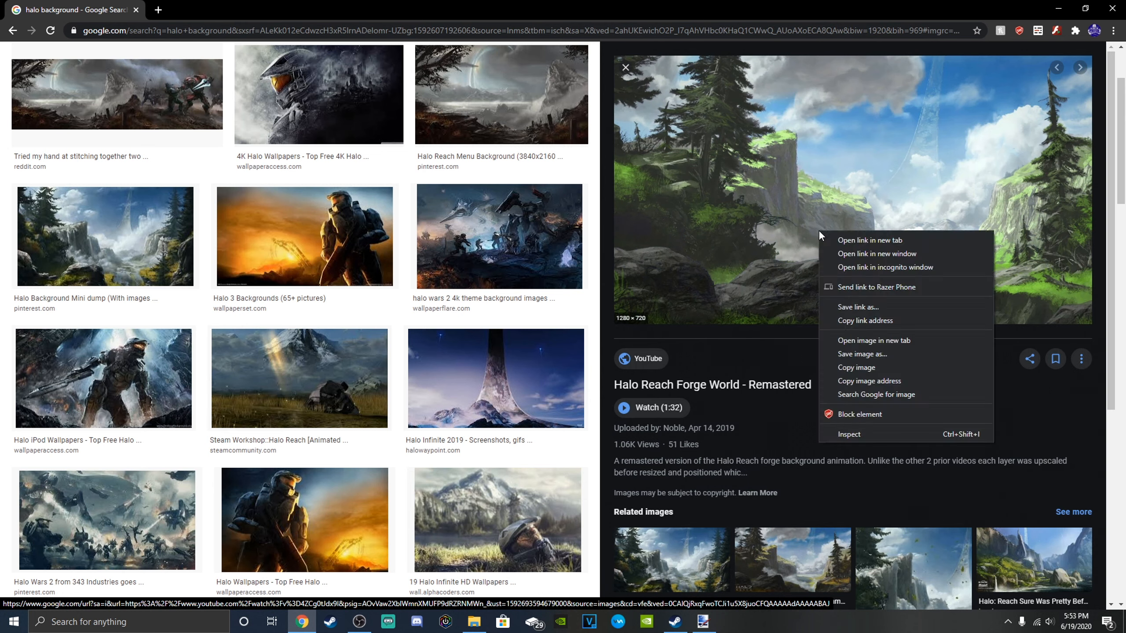
click(867, 366)
Switch back to paint.net, paste the copied image onto Layer 2, and enlarge it to about 4166 by 2307 pixels to cover the canvas.
key(alt+Tab)
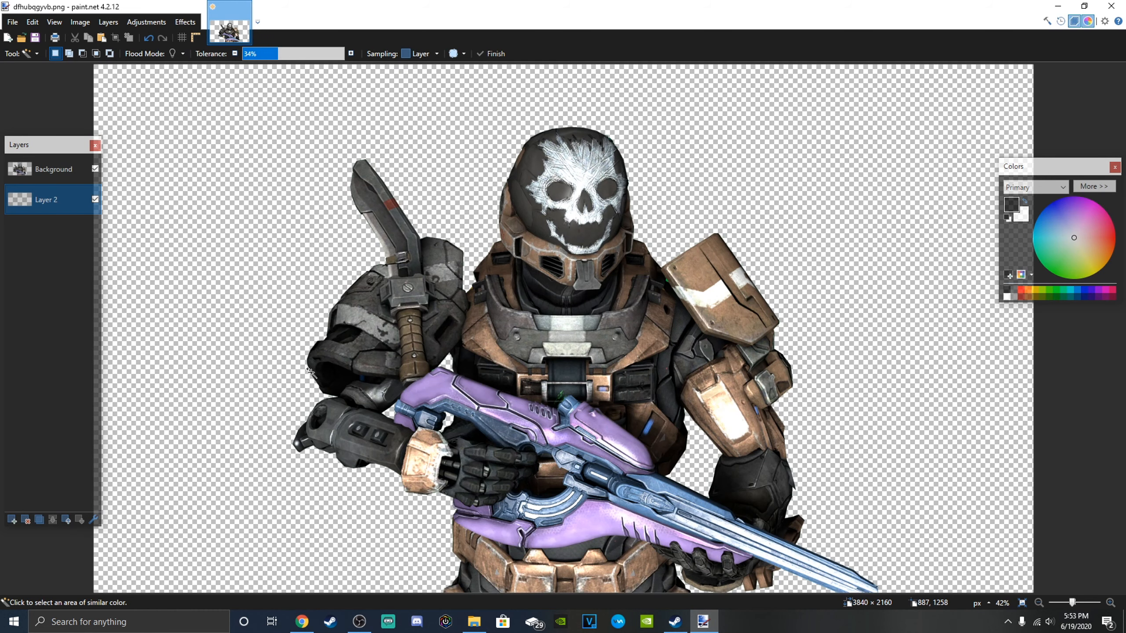
key(ctrl+v)
drag(405, 237, 1110, 628)
mouse_move(934, 490)
mouse_down()
mouse_move(917, 477)
mouse_move(925, 485)
mouse_up()
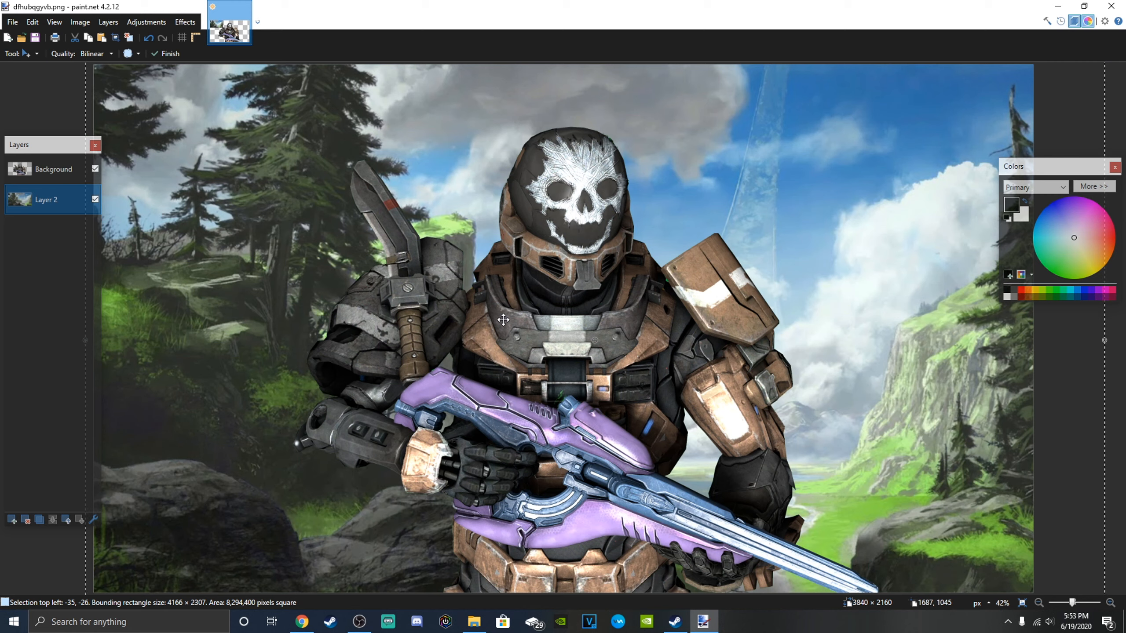
Move the Spartan on the Background layer toward the left side of the landscape, and make Layer 2 active.
click(53, 169)
drag(488, 314, 387, 312)
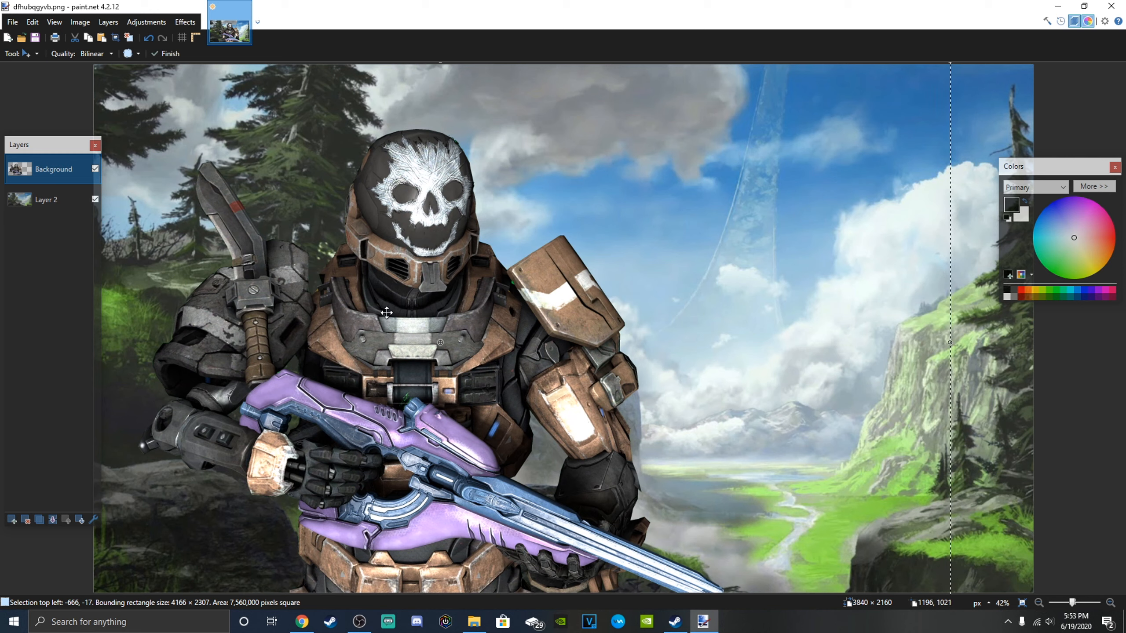
click(44, 199)
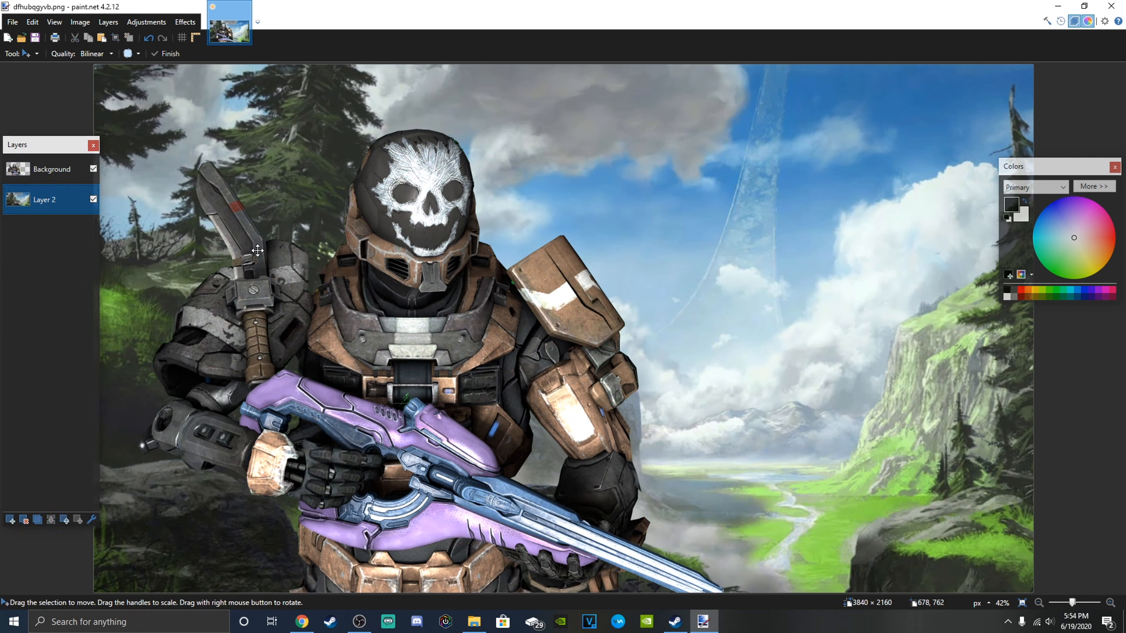
Apply a Gaussian Blur with a radius of about 40 to the landscape on Layer 2.
click(182, 24)
mouse_move(232, 75)
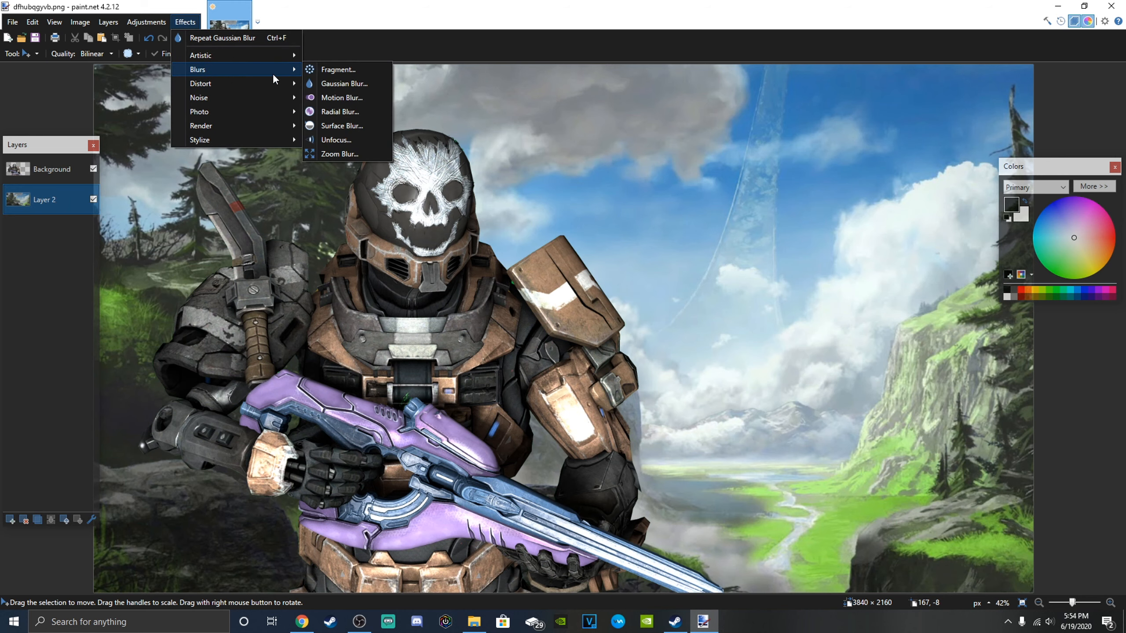
click(341, 83)
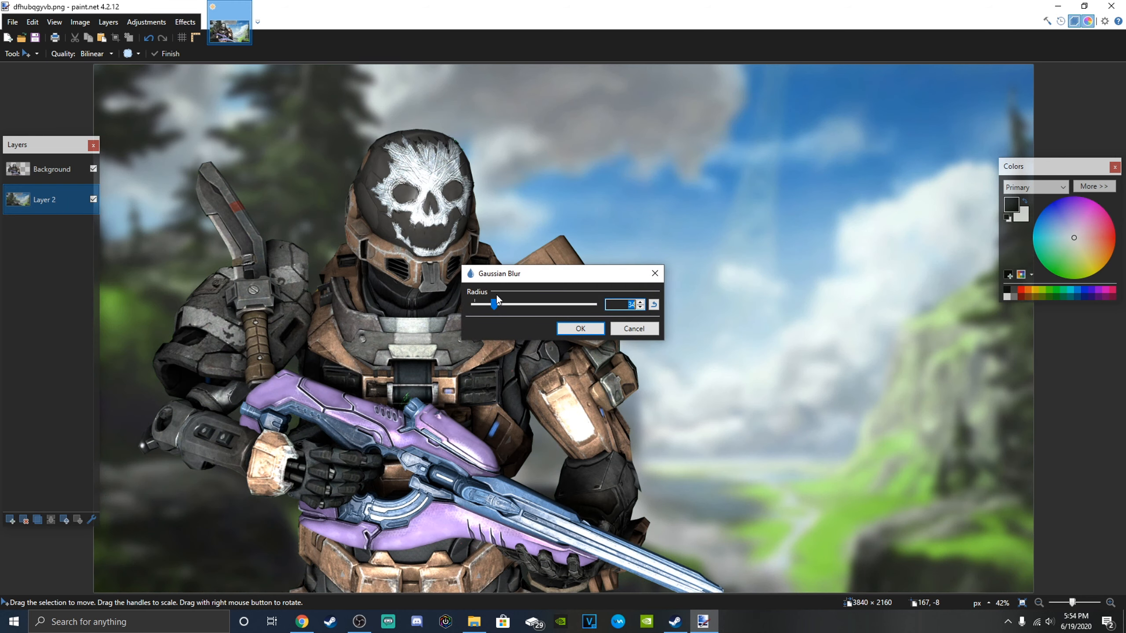
drag(491, 303, 497, 305)
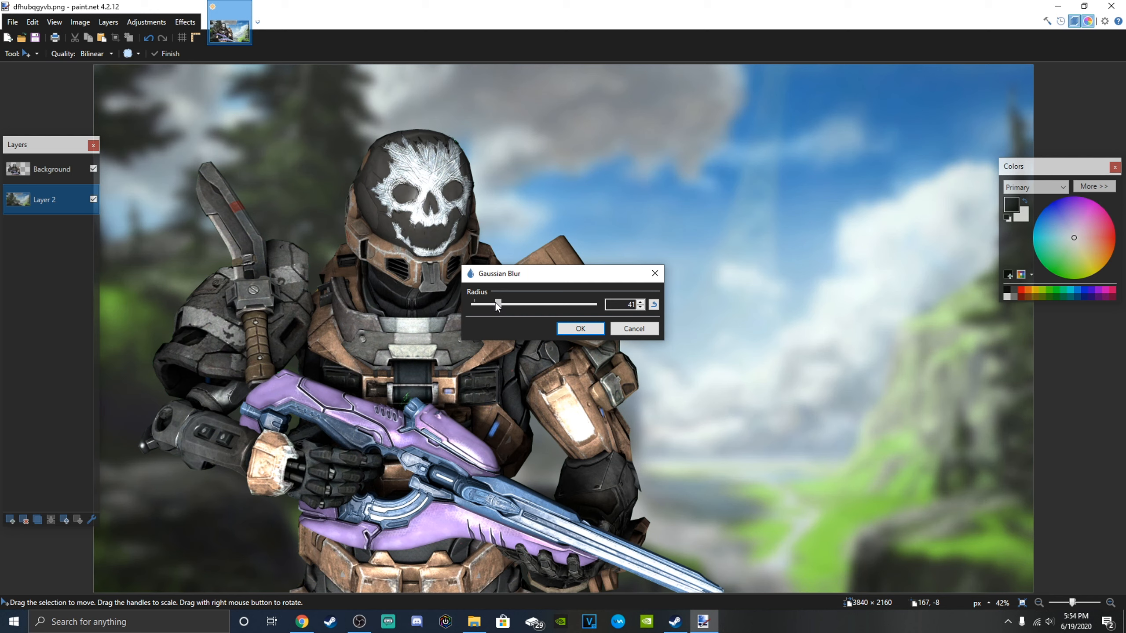
click(579, 330)
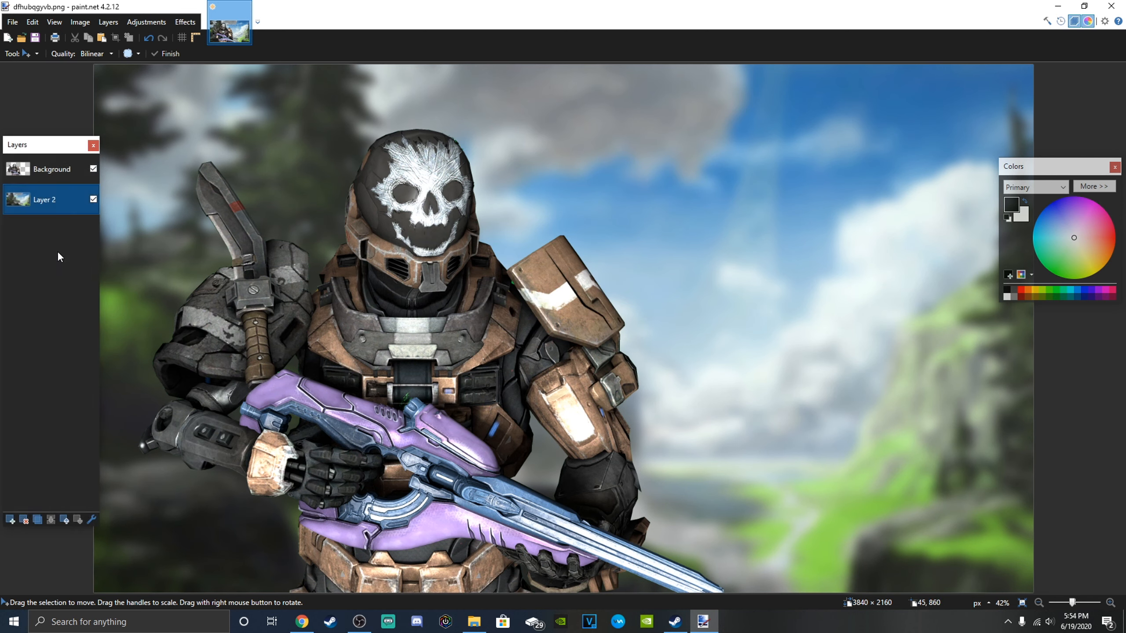
Duplicate the Spartan's Background layer and select the whole Spartan on the copy with the Magic Wand at 97% tolerance.
click(44, 179)
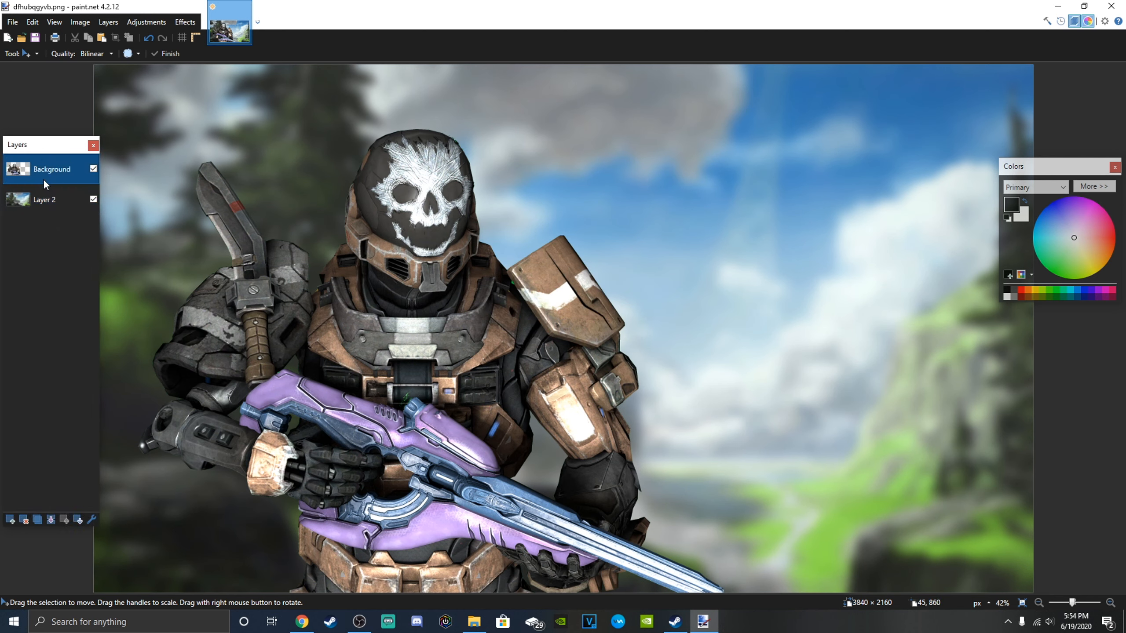
click(34, 522)
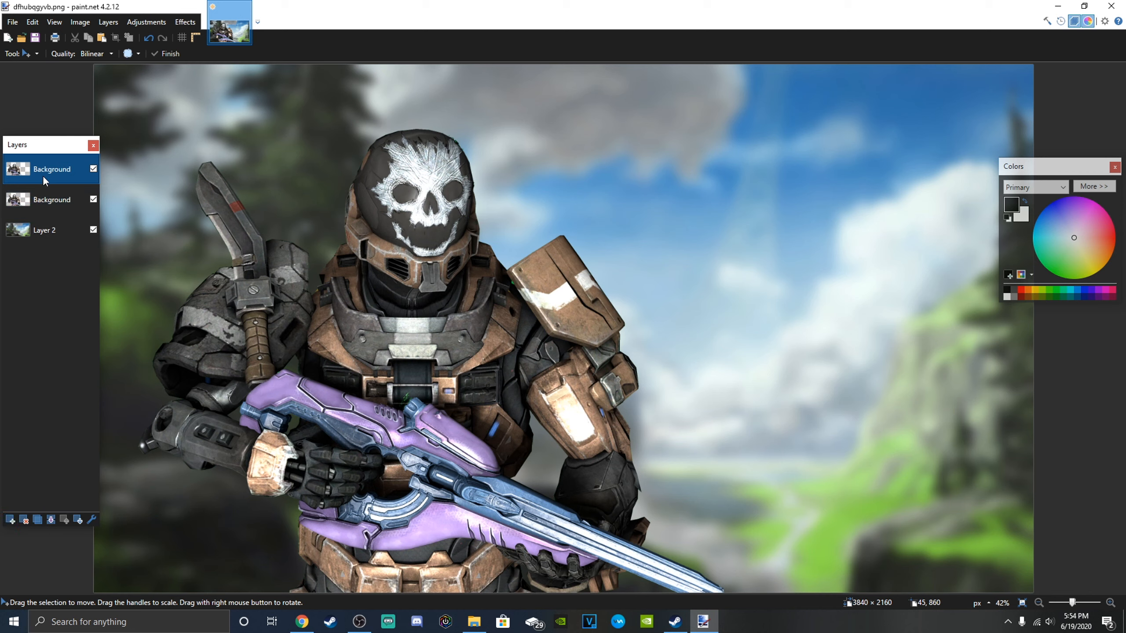
click(30, 54)
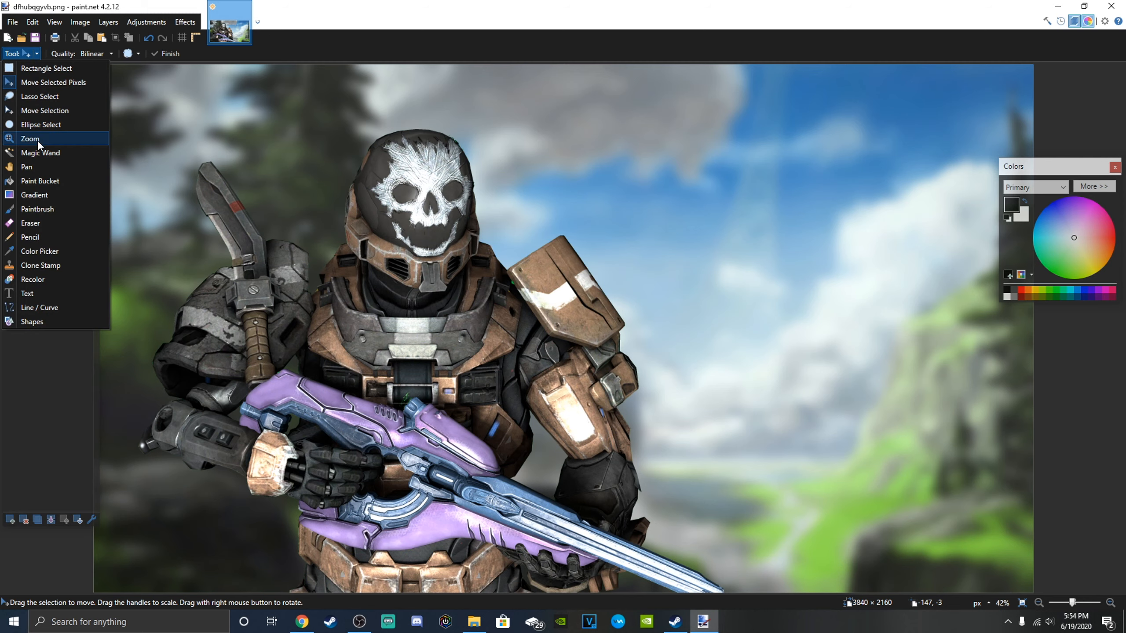
click(38, 153)
click(417, 177)
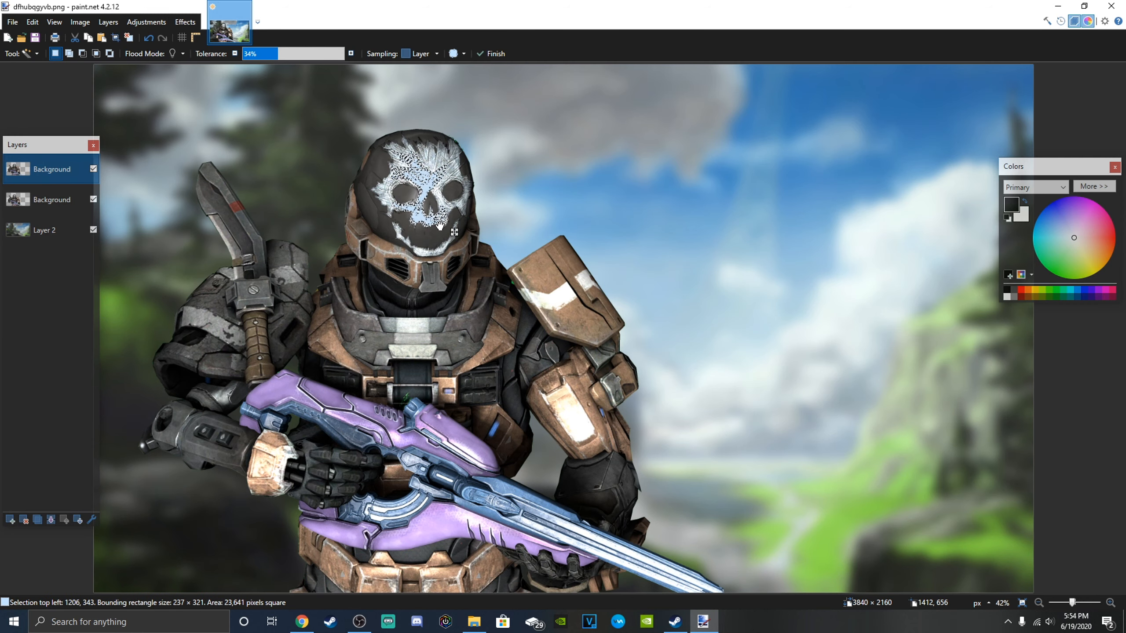
drag(269, 50, 340, 54)
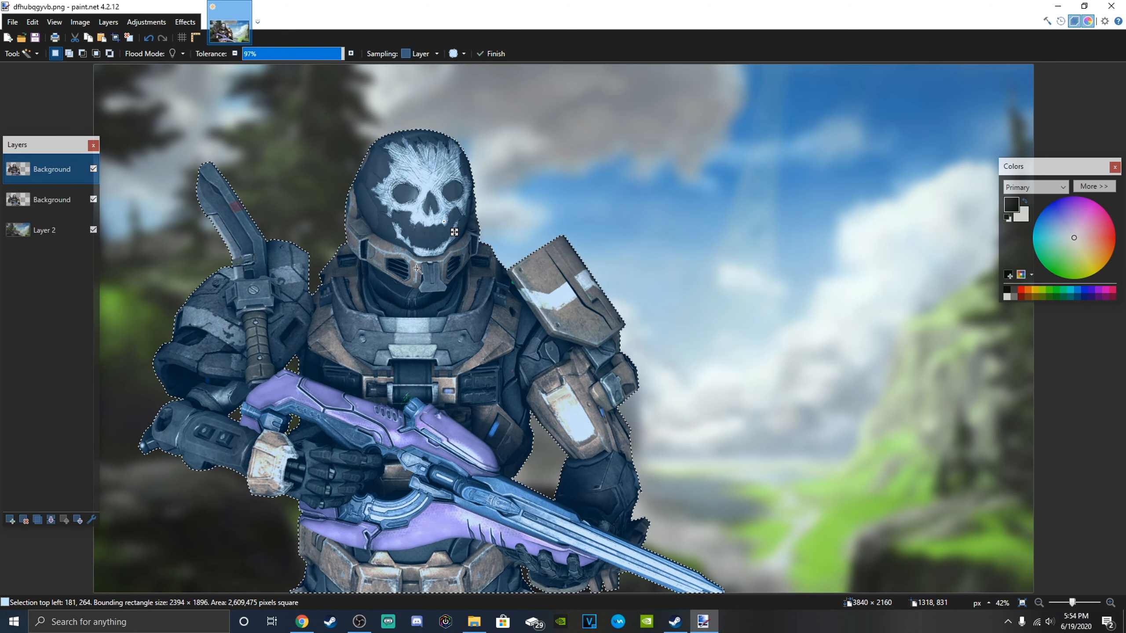
Paint the selected Spartan solid black with a 500-wide Paintbrush, move that layer beneath the original Spartan, and deselect.
click(36, 54)
click(43, 211)
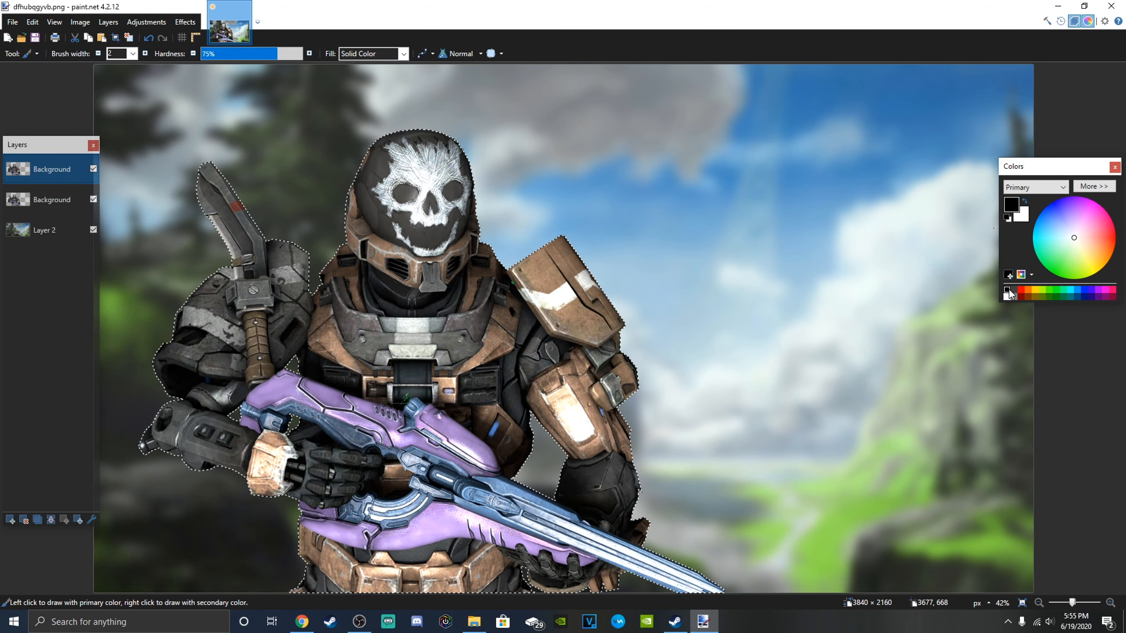
click(132, 53)
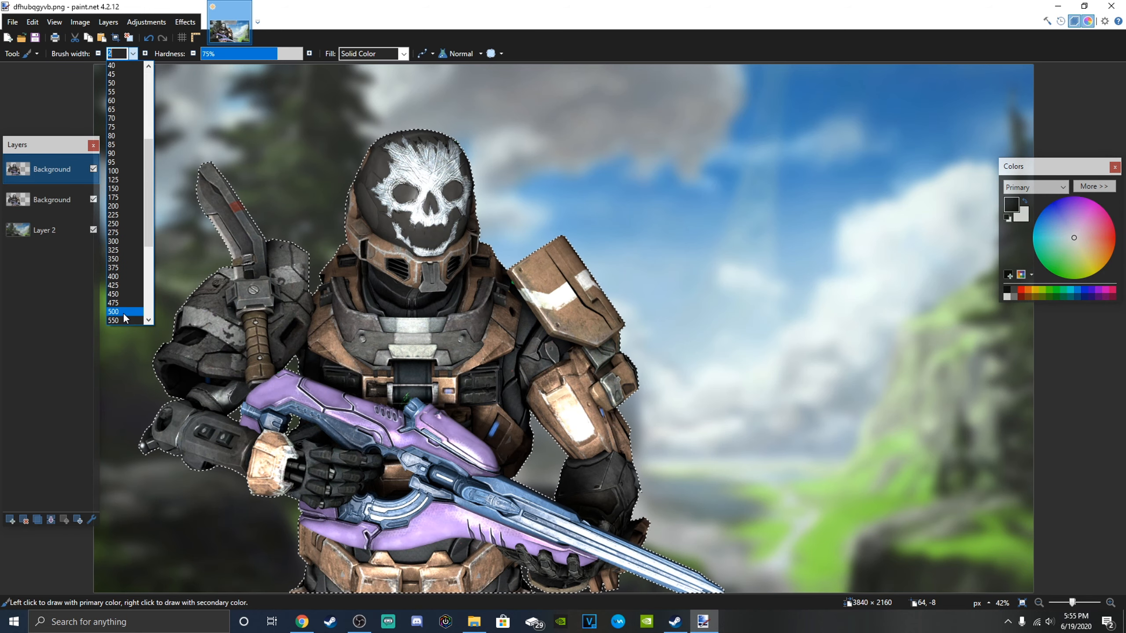
click(115, 317)
mouse_move(532, 283)
mouse_down()
mouse_move(421, 200)
mouse_move(248, 272)
mouse_move(239, 364)
mouse_move(674, 453)
mouse_move(447, 552)
mouse_move(391, 562)
mouse_up()
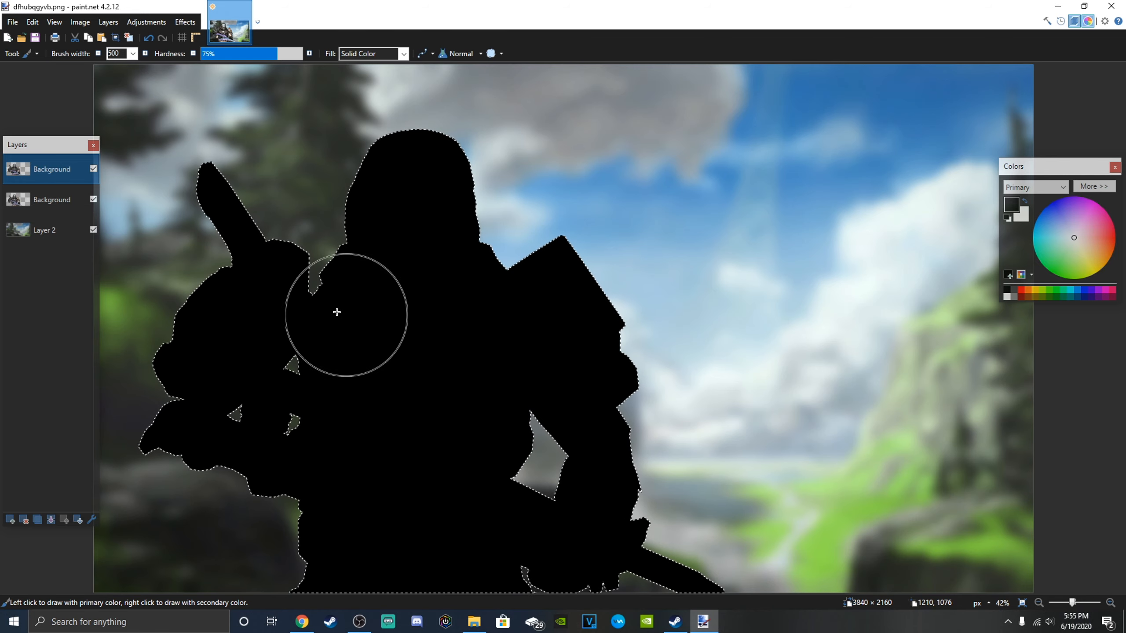
drag(58, 169, 58, 196)
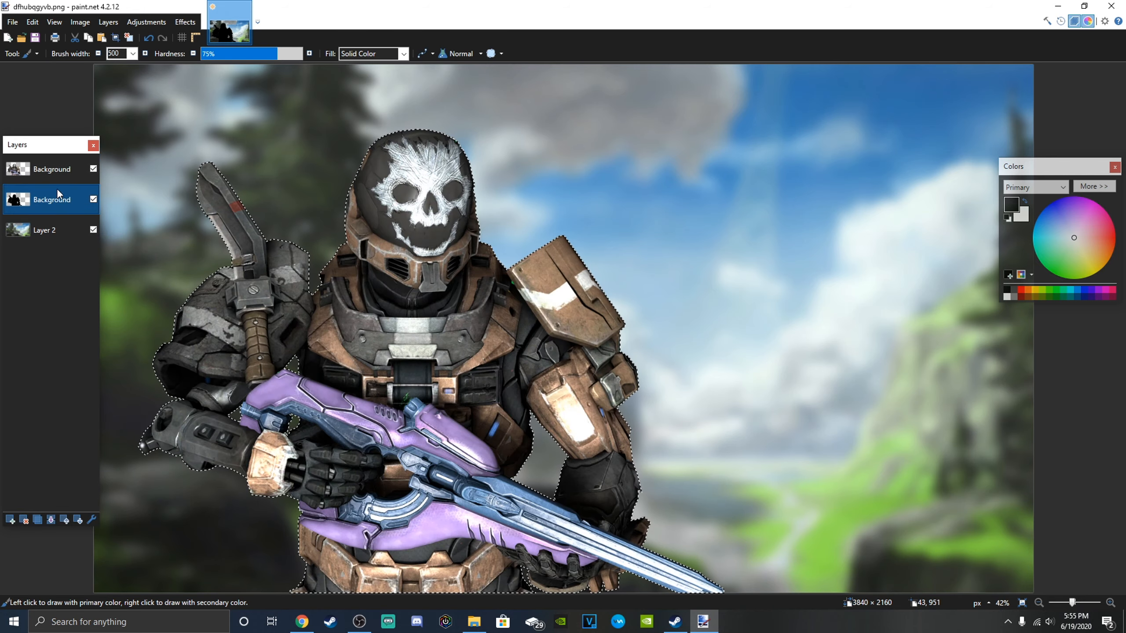
click(129, 38)
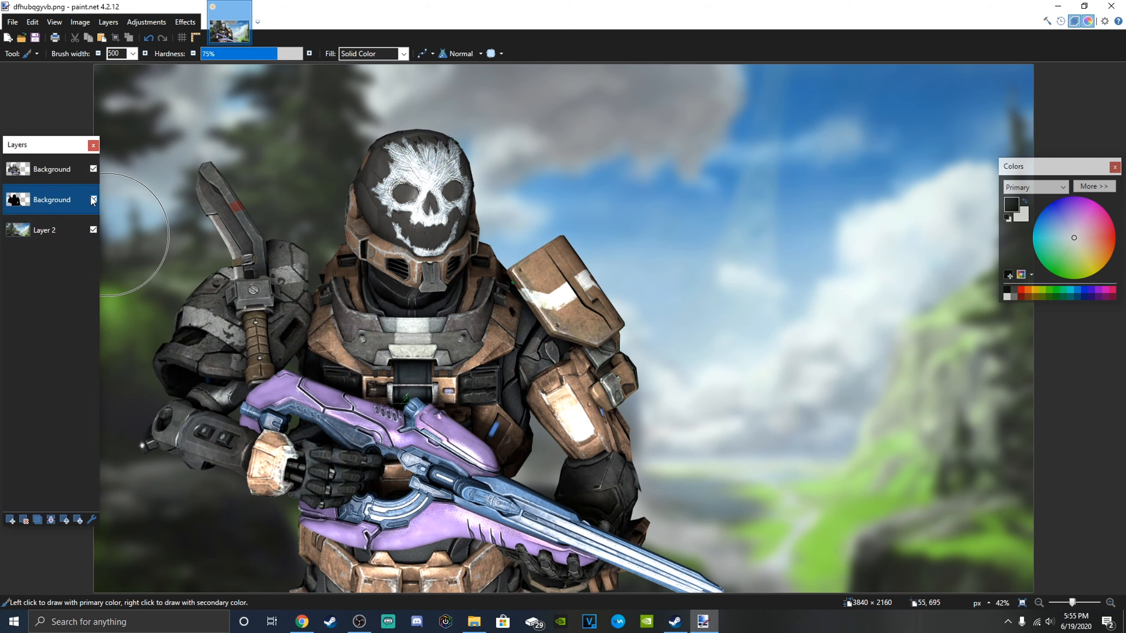
Apply a Gaussian Blur with a radius of 40 to the black silhouette layer to form a soft shadow around the Spartan.
click(190, 24)
mouse_move(205, 65)
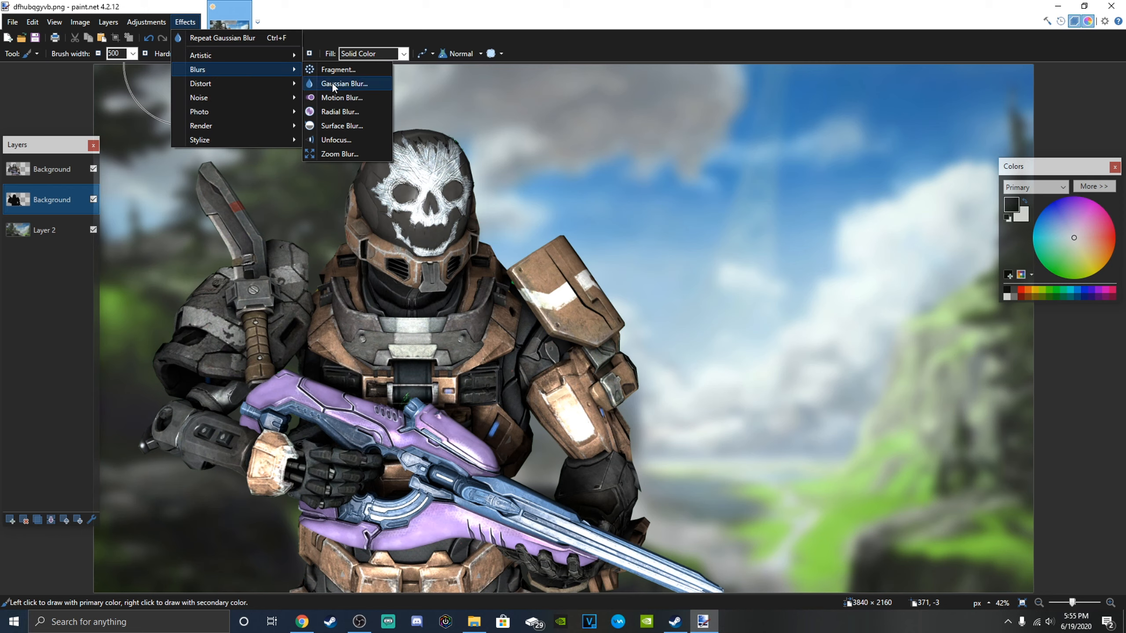
click(332, 82)
drag(492, 277, 437, 340)
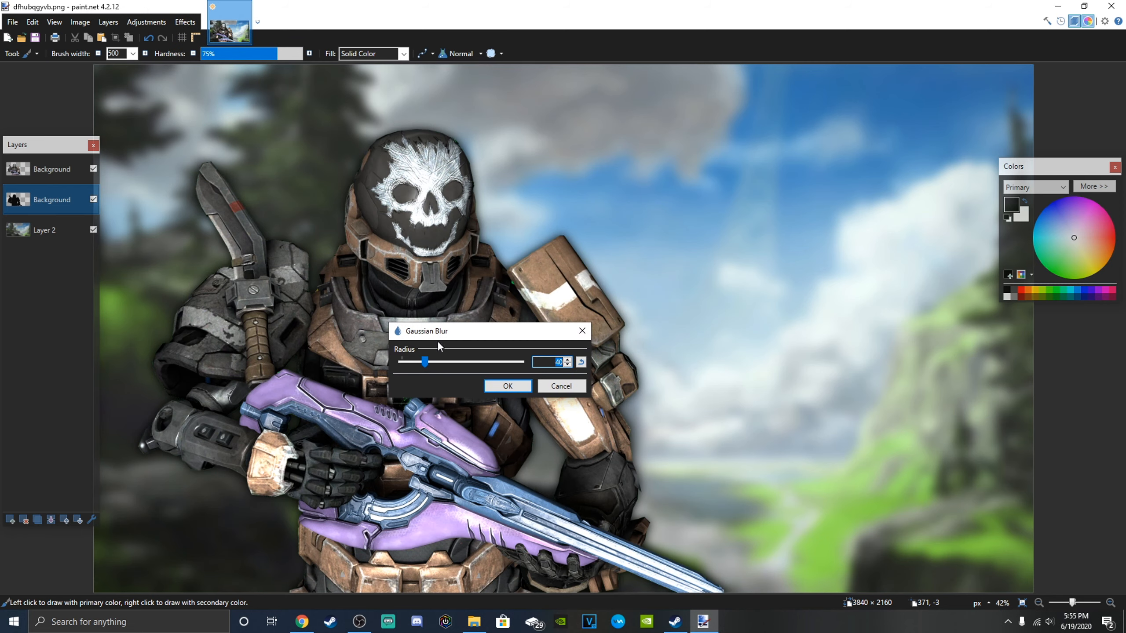
click(525, 392)
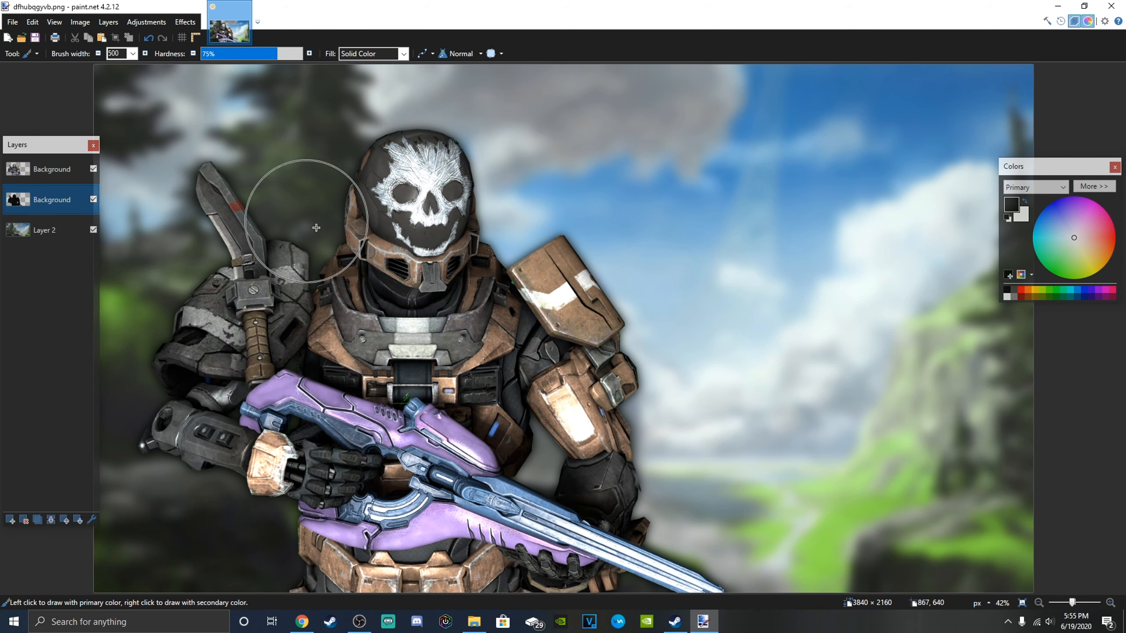
Duplicate the blurred silhouette layer repeatedly to darken the shadow outline around the Spartan.
click(38, 519)
click(39, 520)
click(38, 520)
click(38, 519)
click(38, 520)
click(38, 520)
click(38, 520)
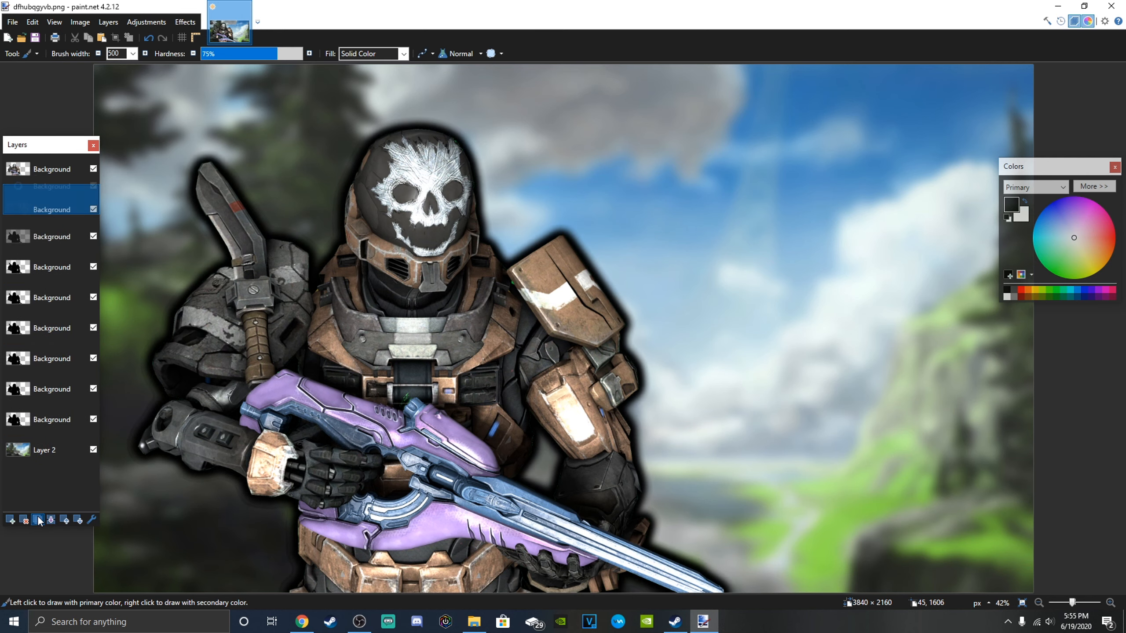
click(39, 519)
click(38, 520)
click(39, 519)
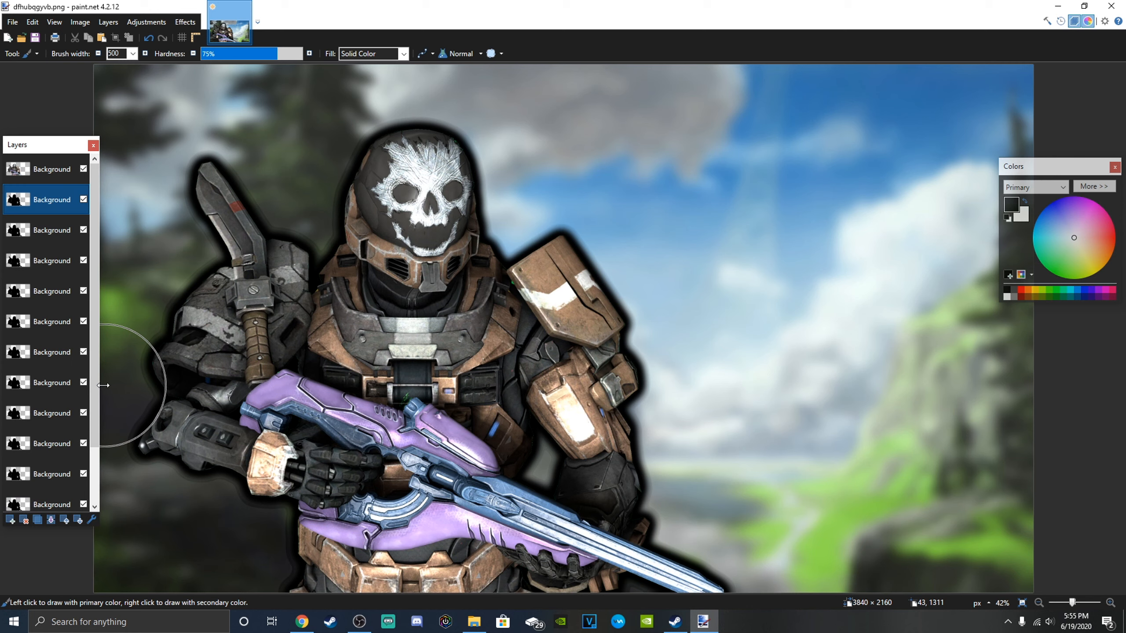
Delete the surplus silhouette copies until three remain, and merge those three into a single shadow layer.
click(24, 520)
click(23, 520)
click(24, 519)
click(24, 519)
click(24, 520)
click(24, 520)
click(24, 520)
click(24, 520)
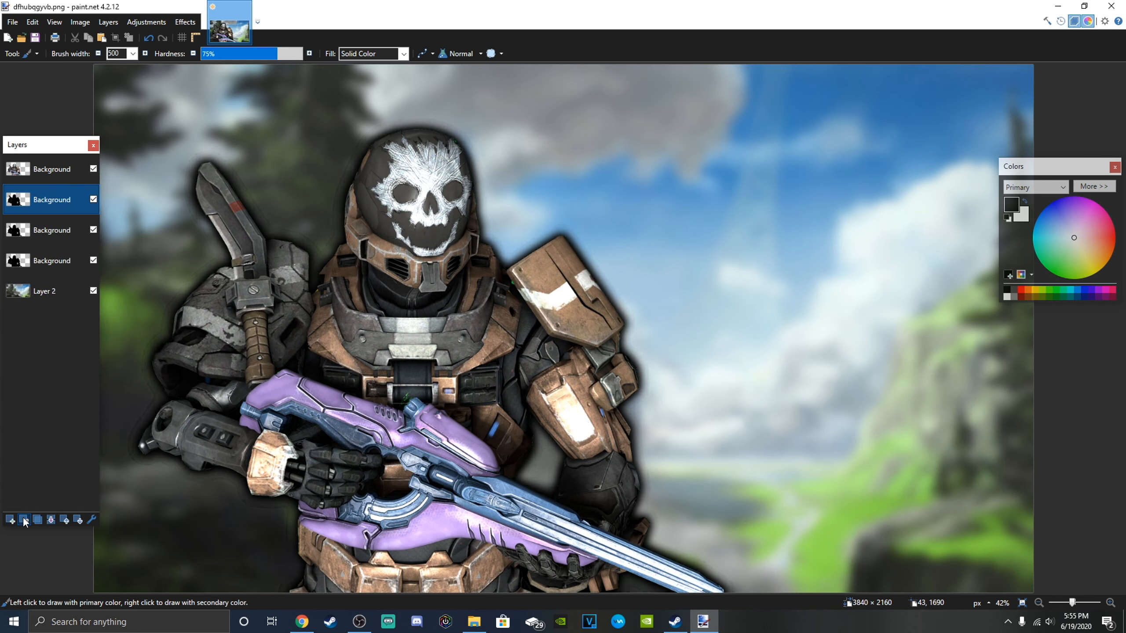
click(51, 520)
click(51, 520)
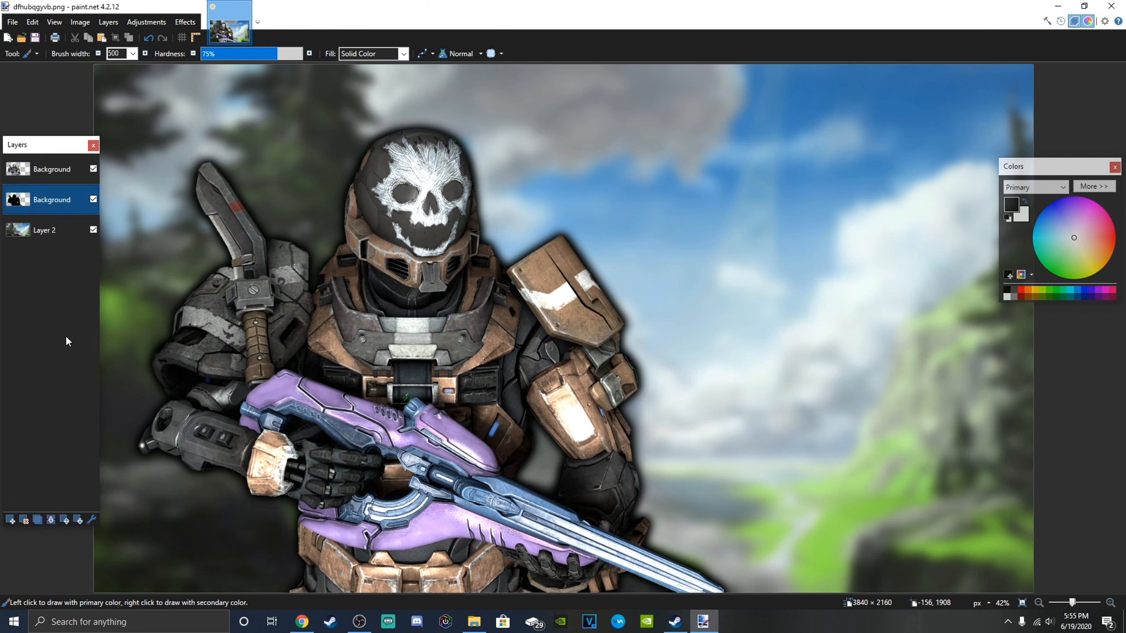